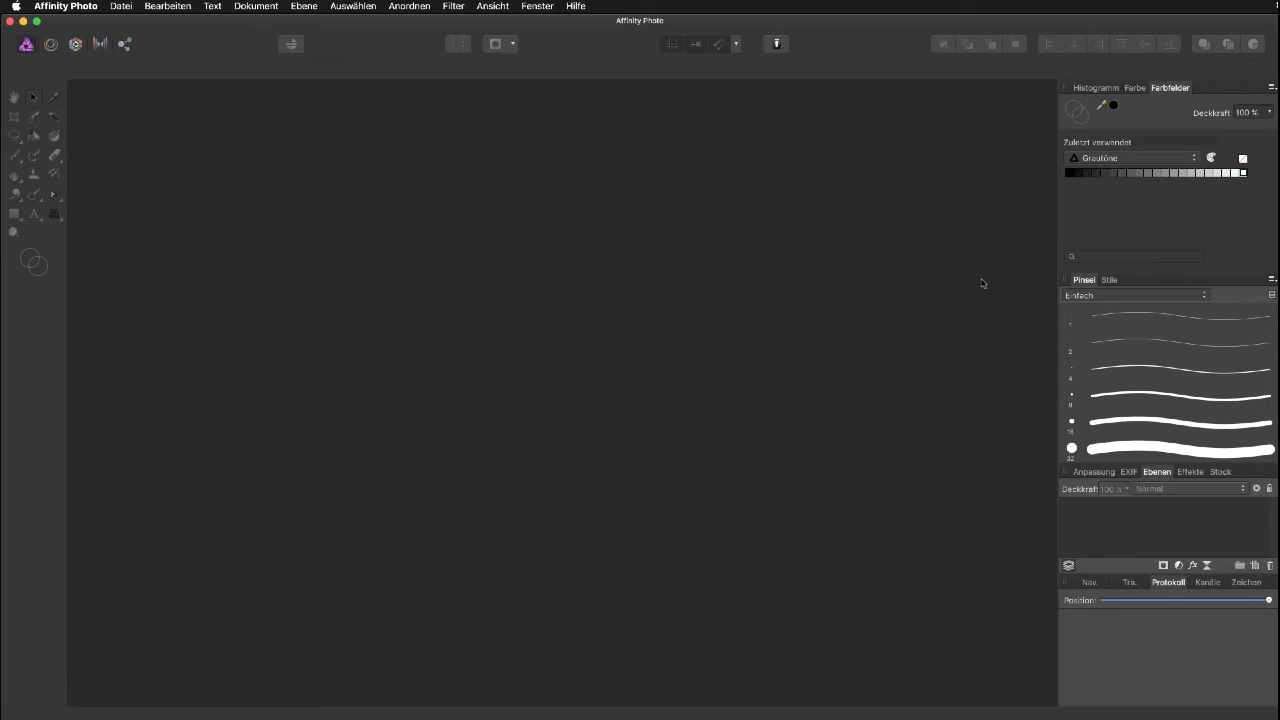
Show the Makro panel from Ansicht > Studio and dock it on the left.
click(492, 6)
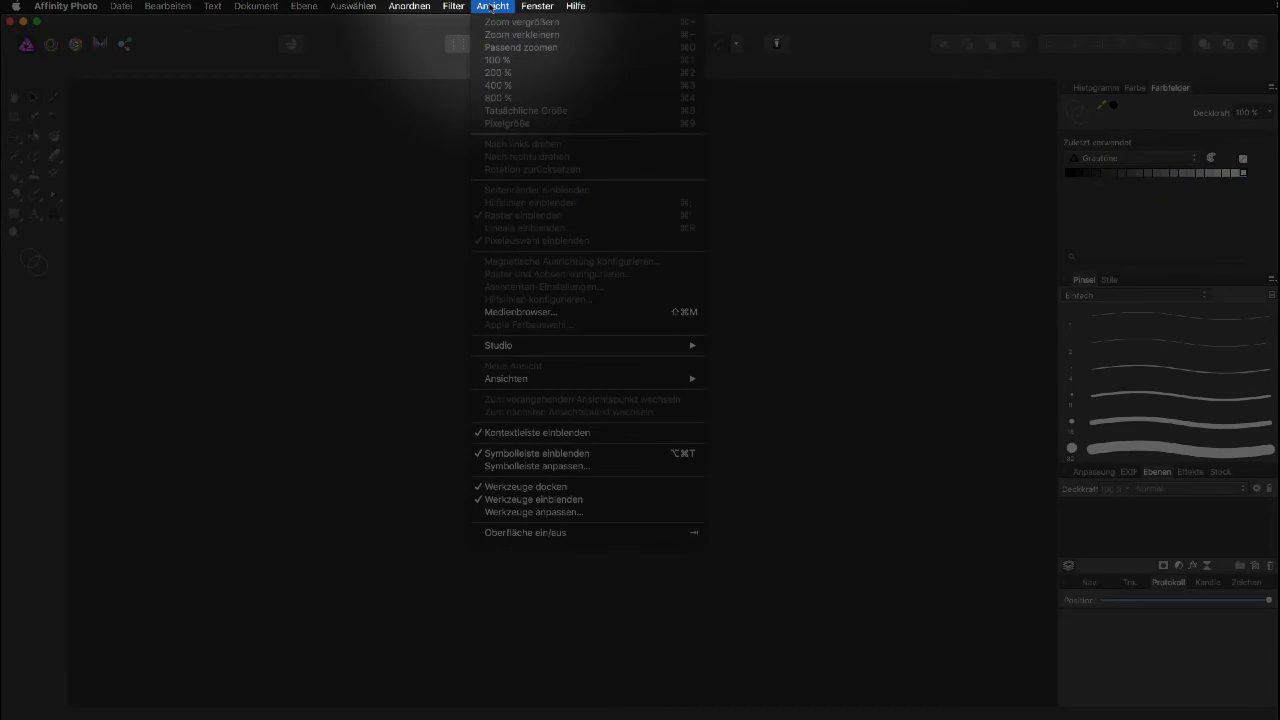
mouse_move(580, 345)
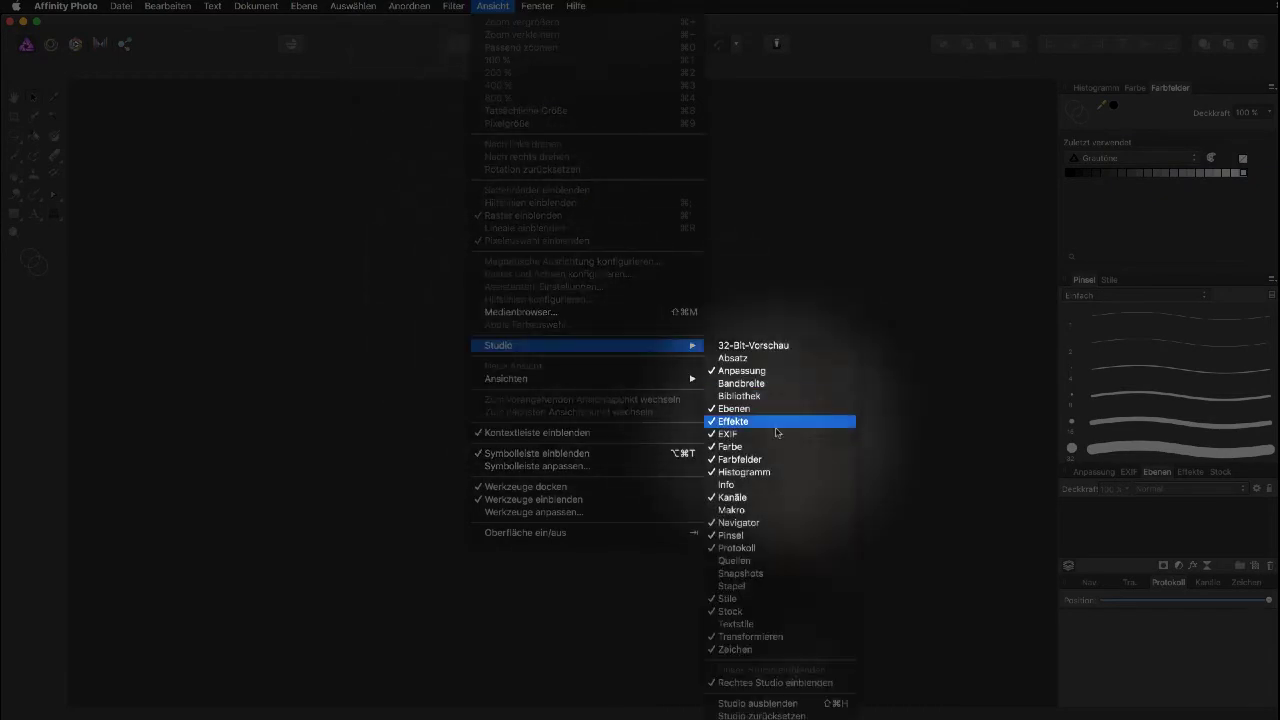
click(765, 511)
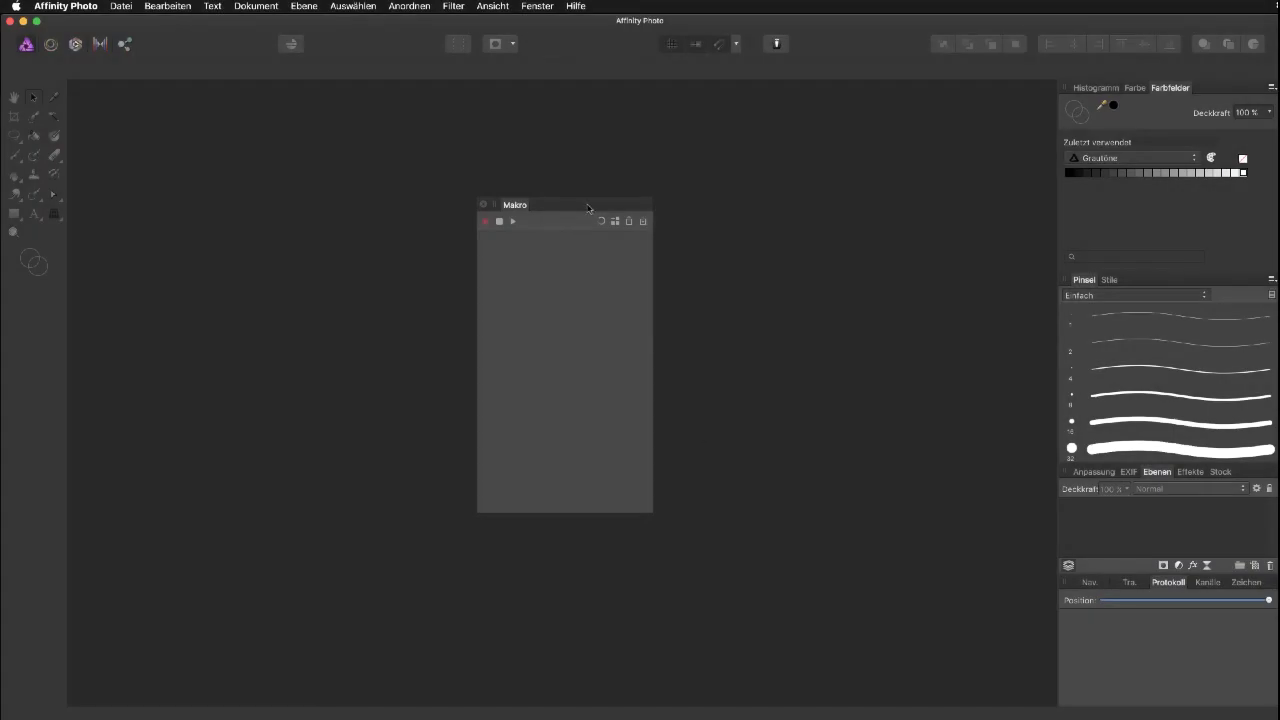
mouse_move(586, 206)
mouse_down()
mouse_move(382, 138)
mouse_move(83, 86)
mouse_up()
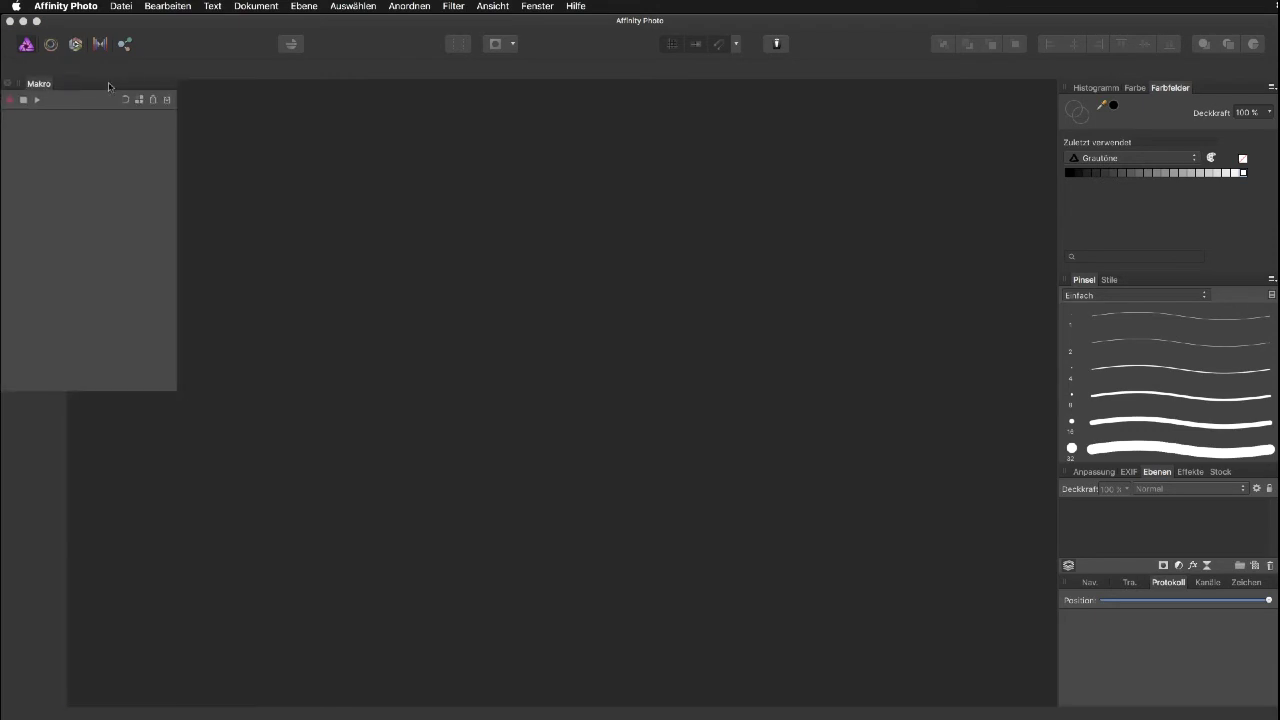
drag(83, 86, 96, 88)
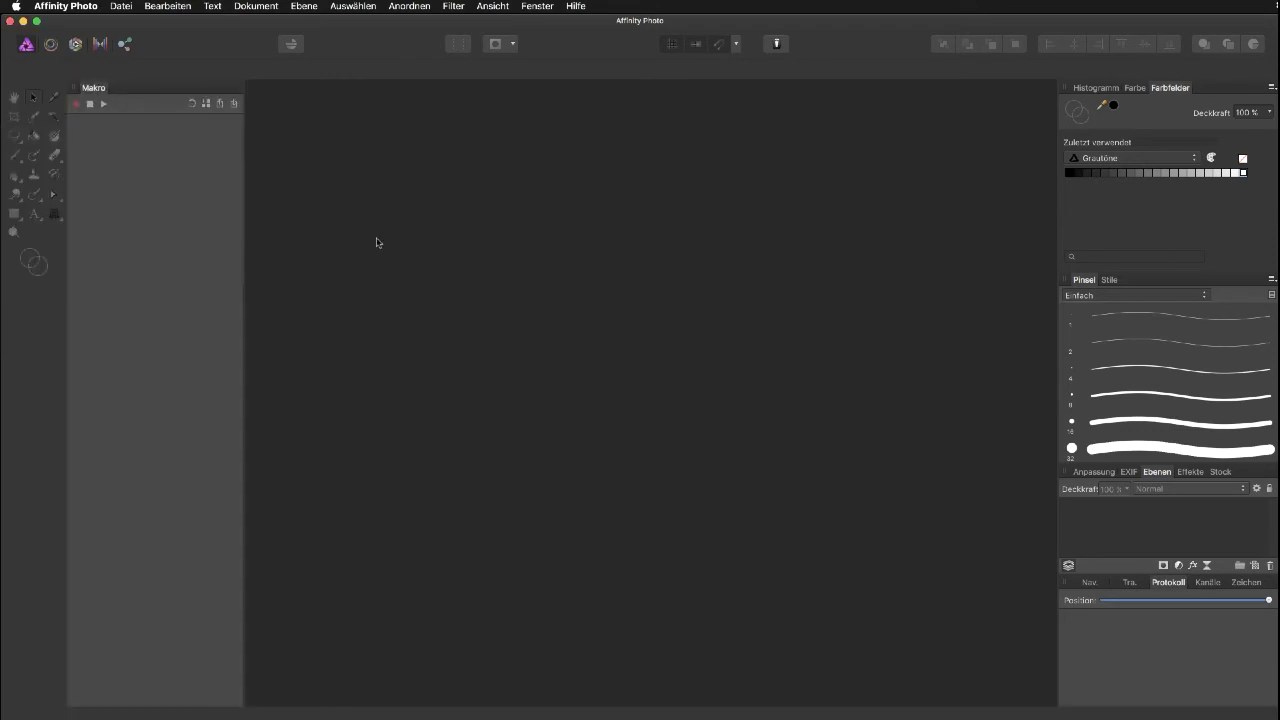
Dock the Bibliothek panel onto Makro, expand Default, and return to the Makro tab.
click(493, 6)
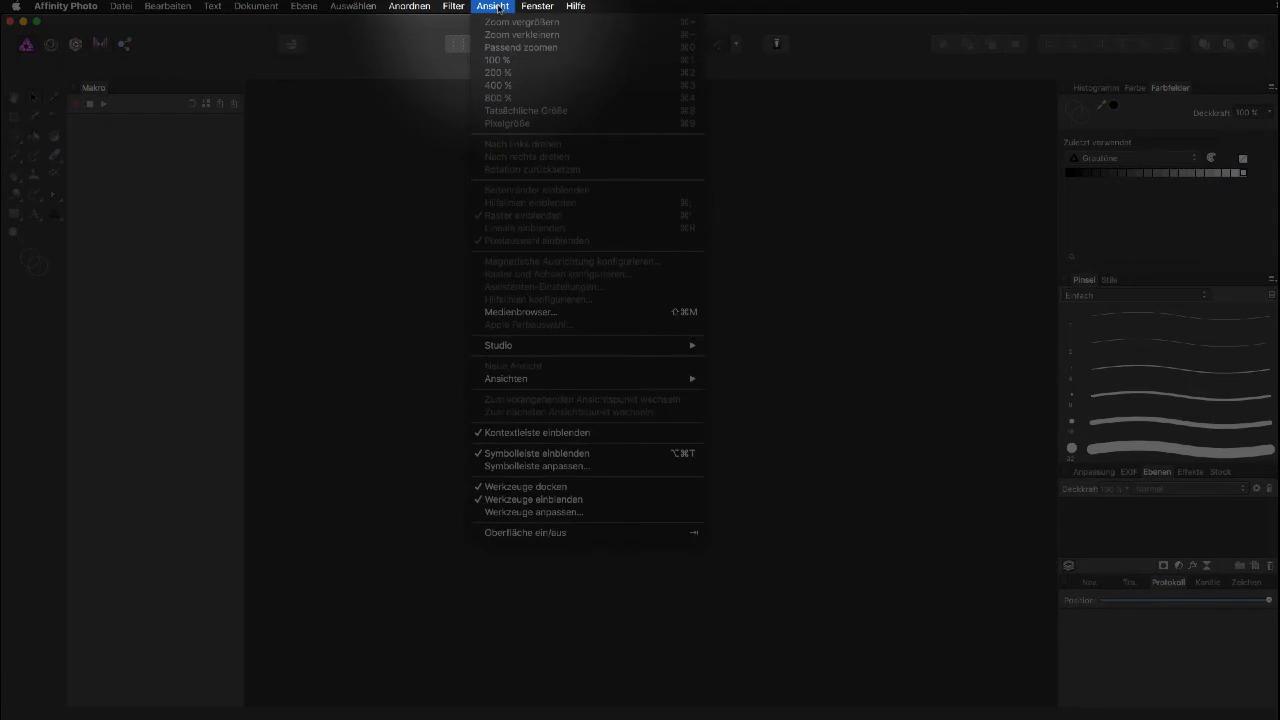
mouse_move(540, 345)
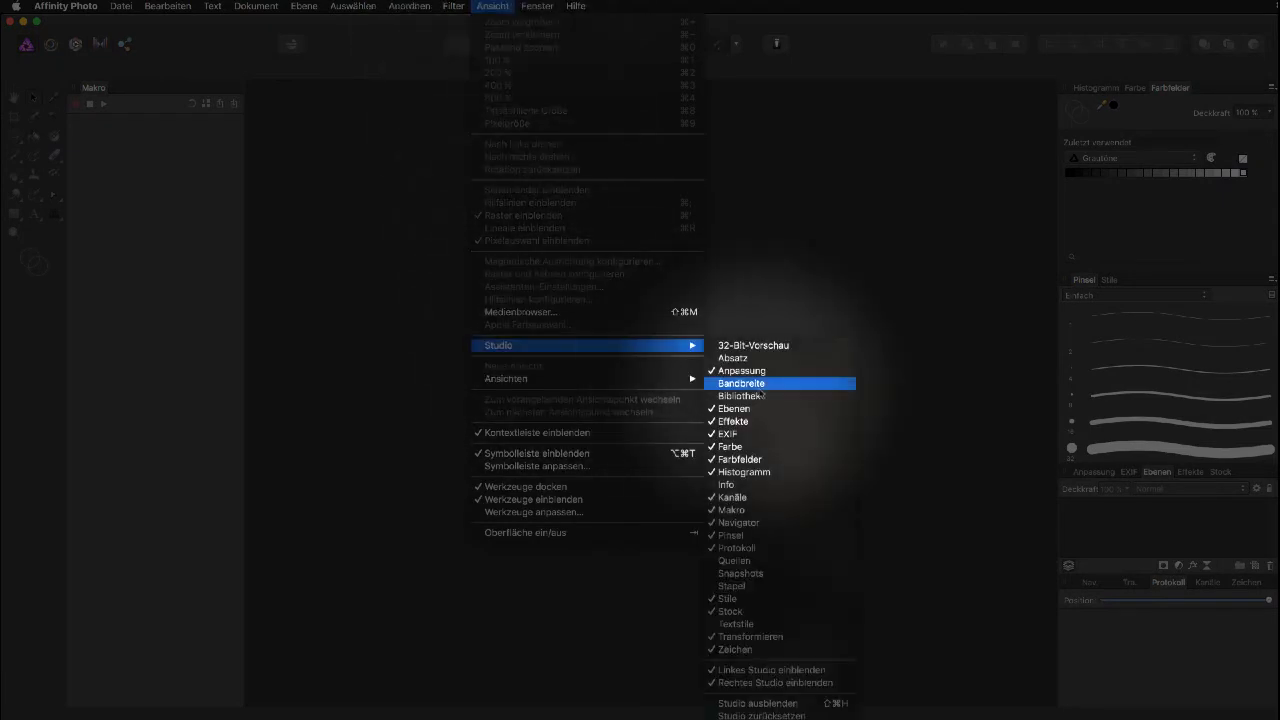
click(761, 397)
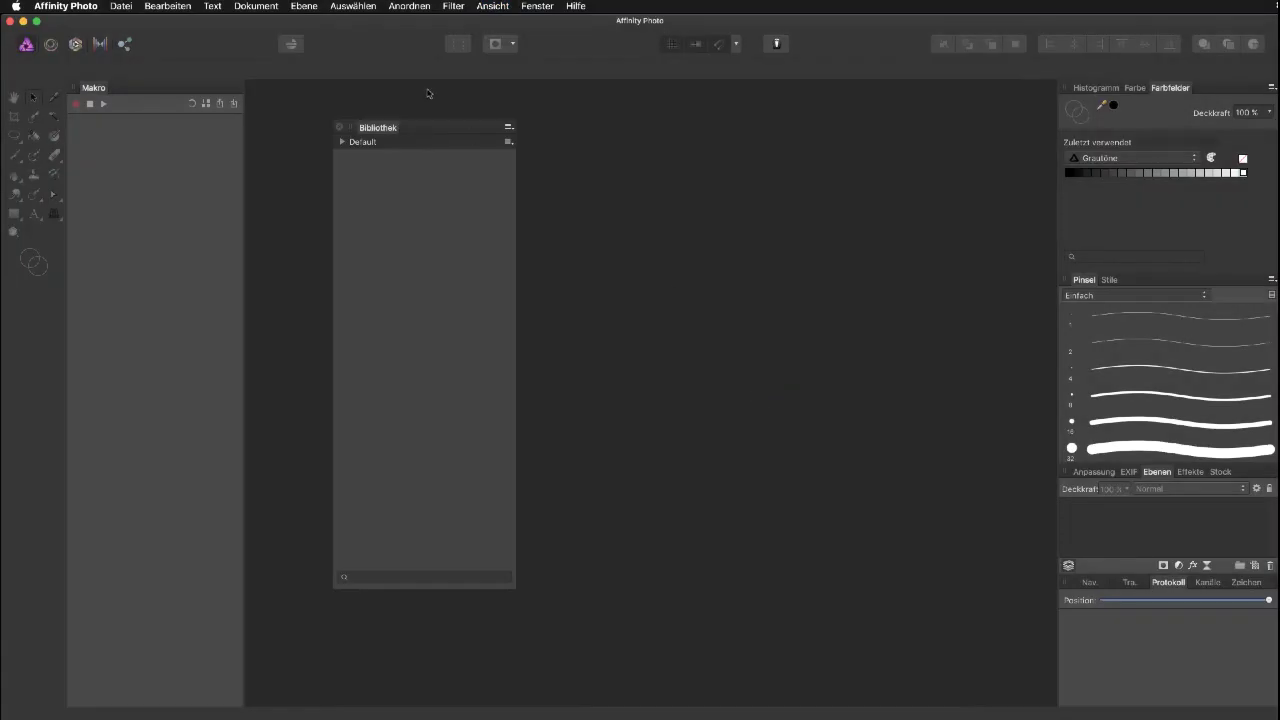
drag(388, 128, 94, 110)
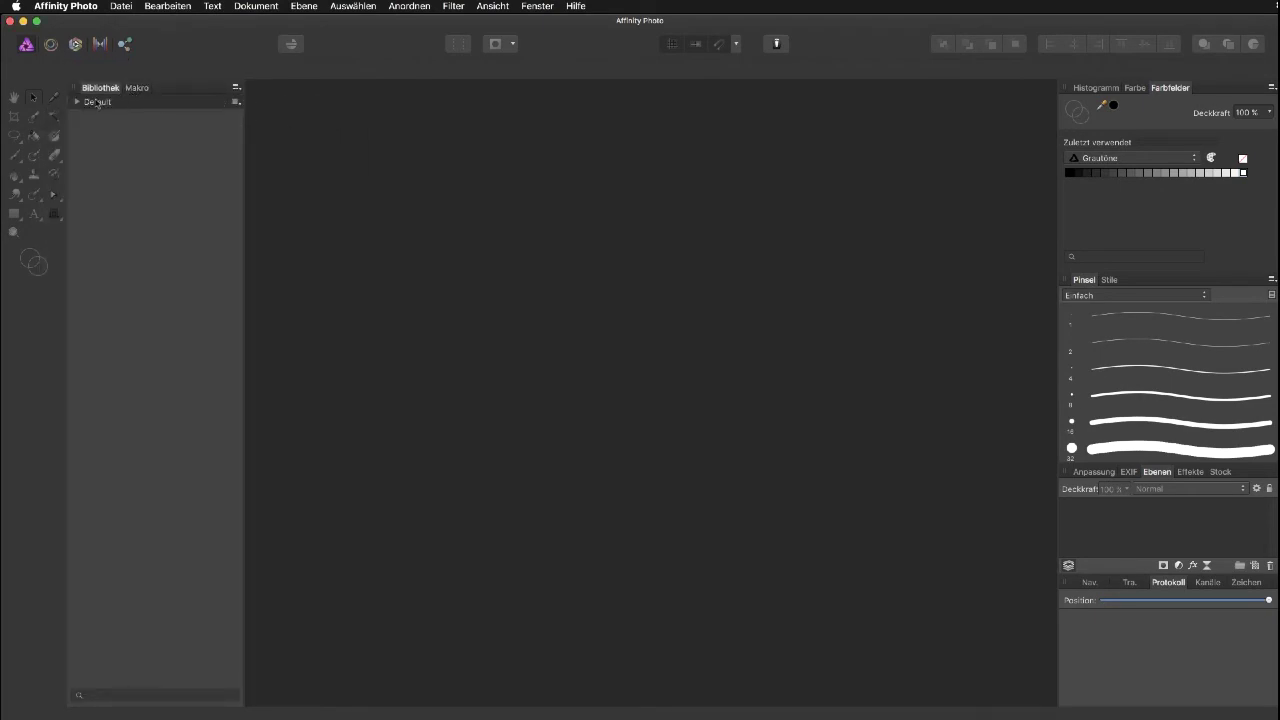
click(77, 102)
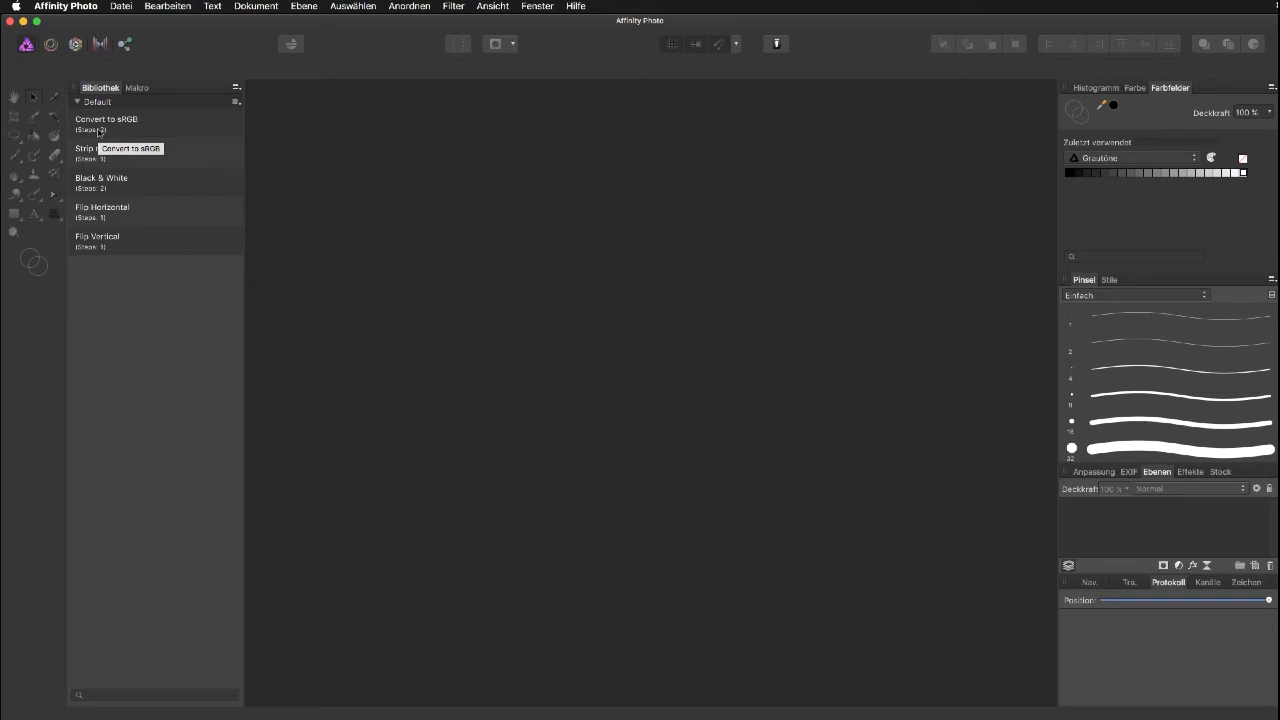
click(138, 89)
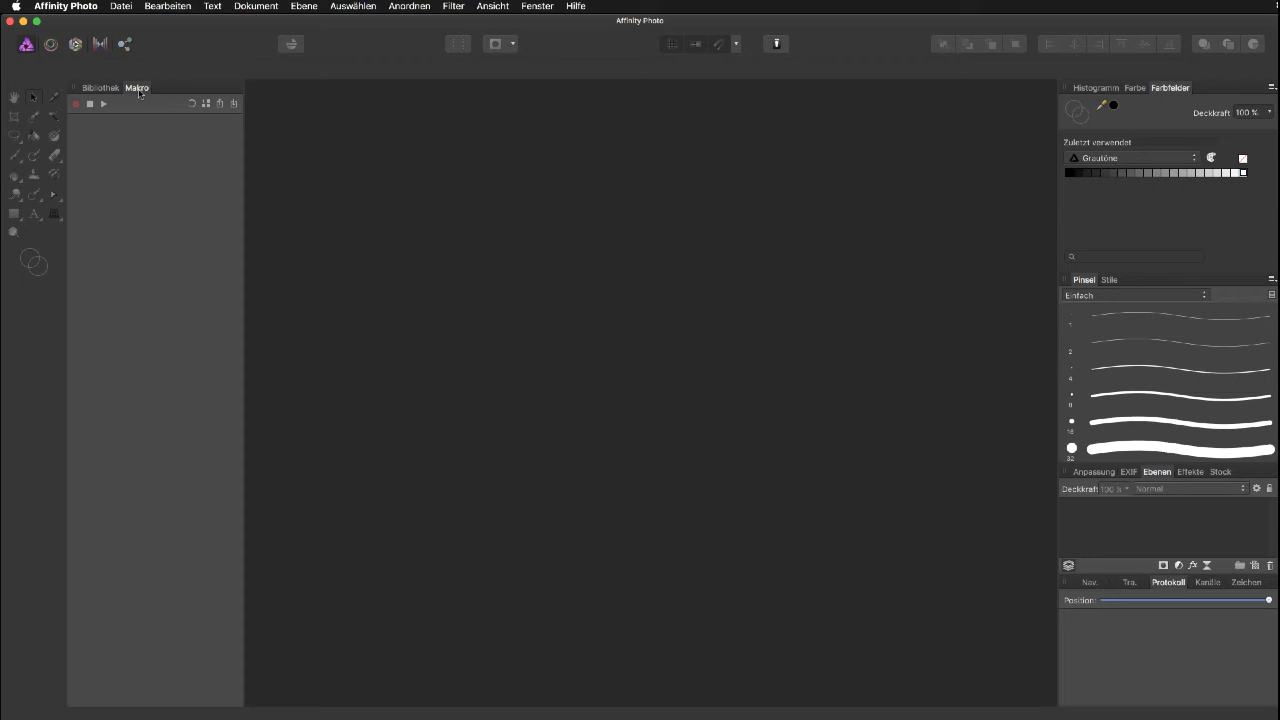
Open the photo Bubble-on-fir-tree-01.jpg with Cmd+O.
key(super+o)
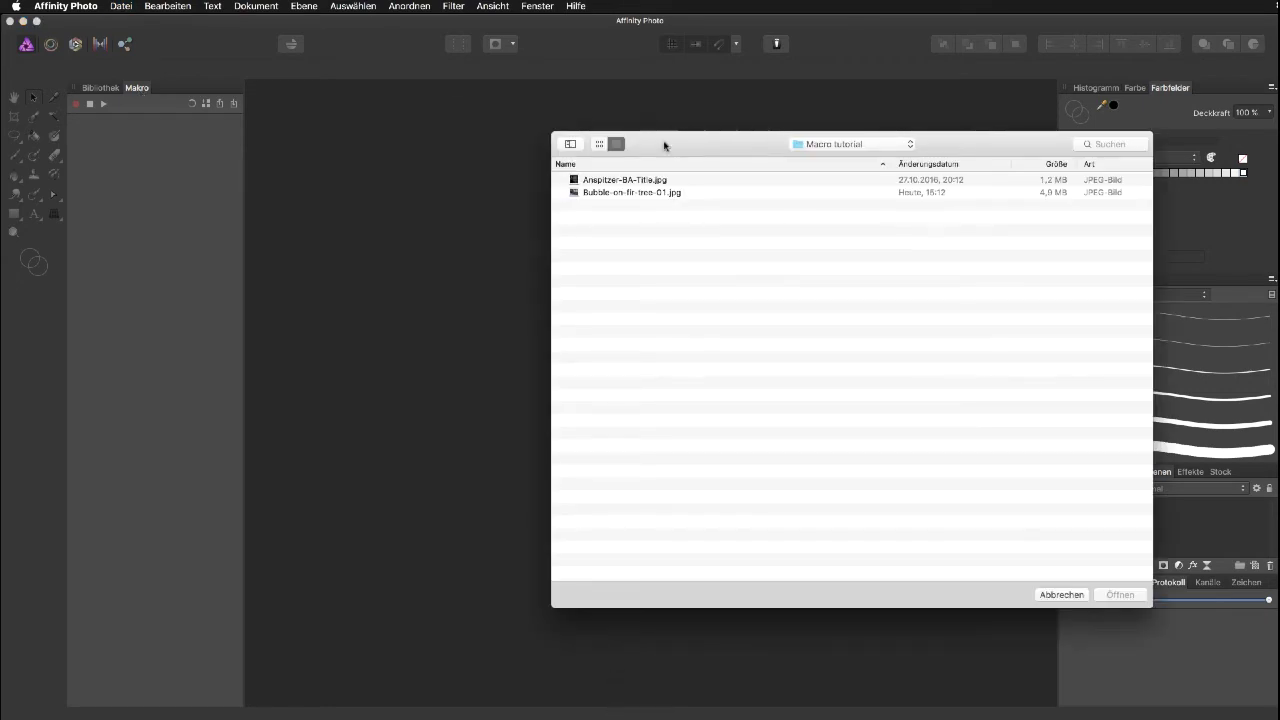
drag(666, 143, 471, 137)
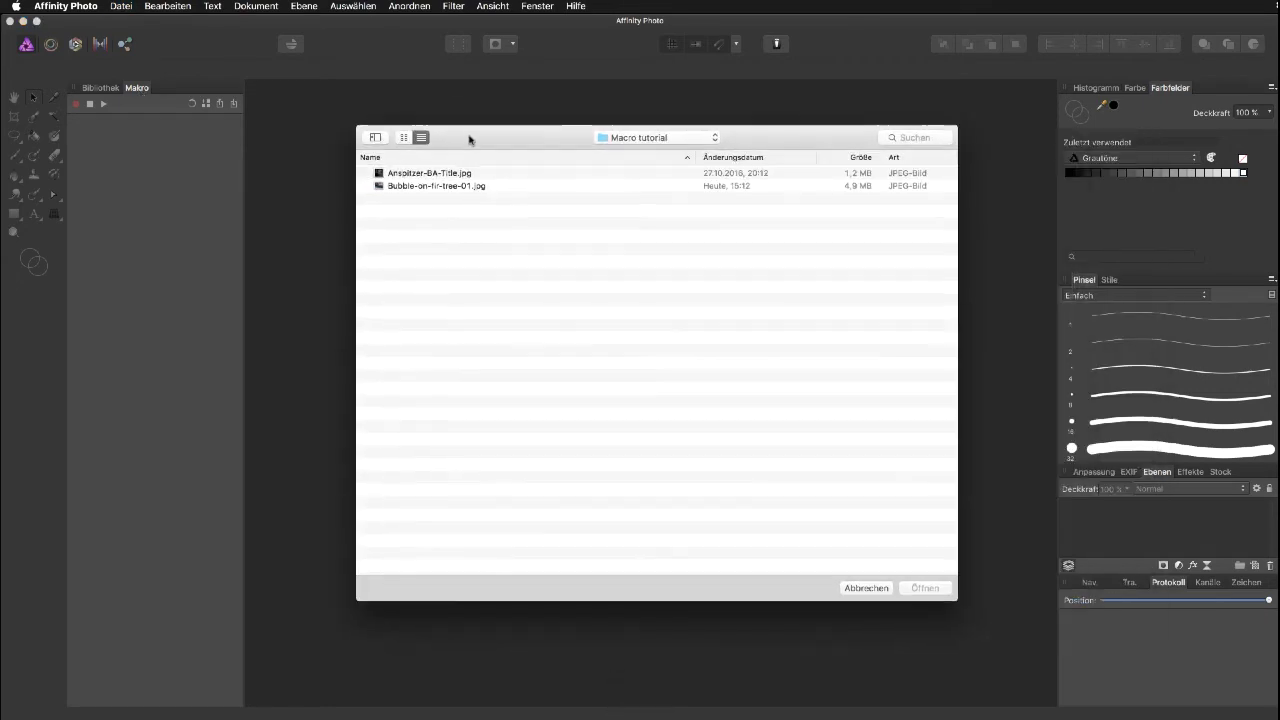
double_click(432, 186)
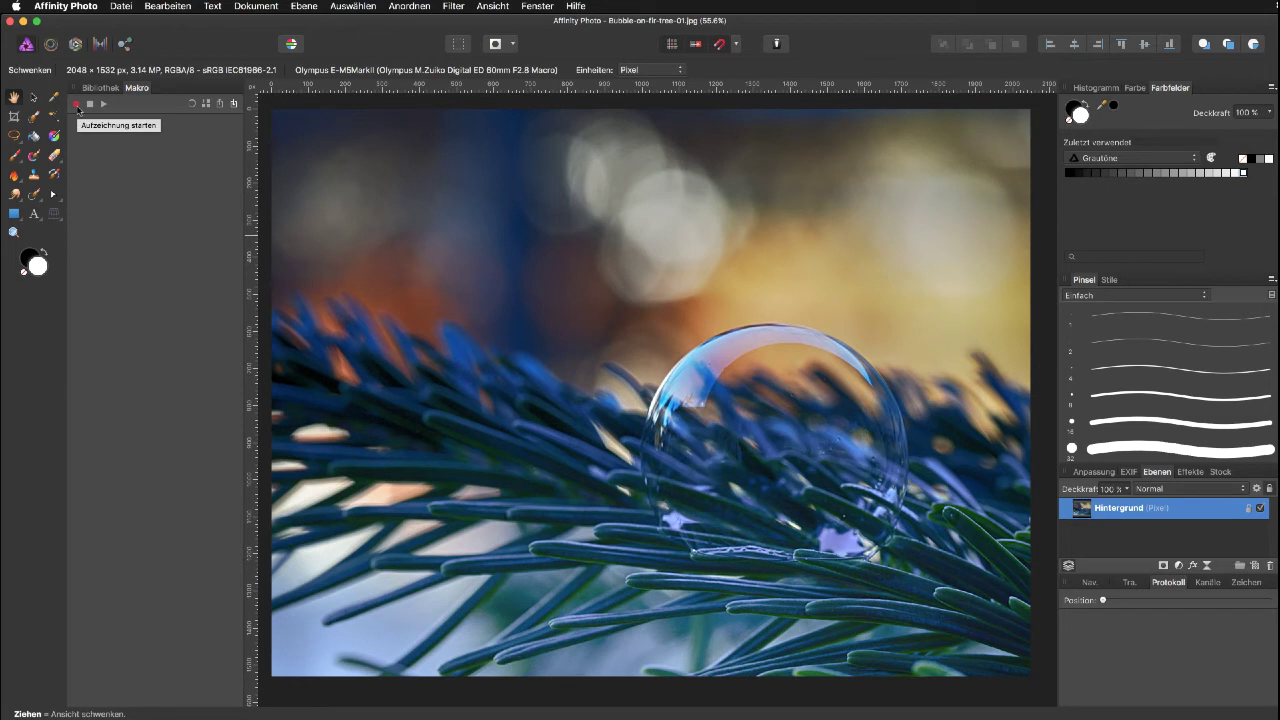
Start macro recording and set the Rectangle tool to no fill with a white outline.
click(77, 104)
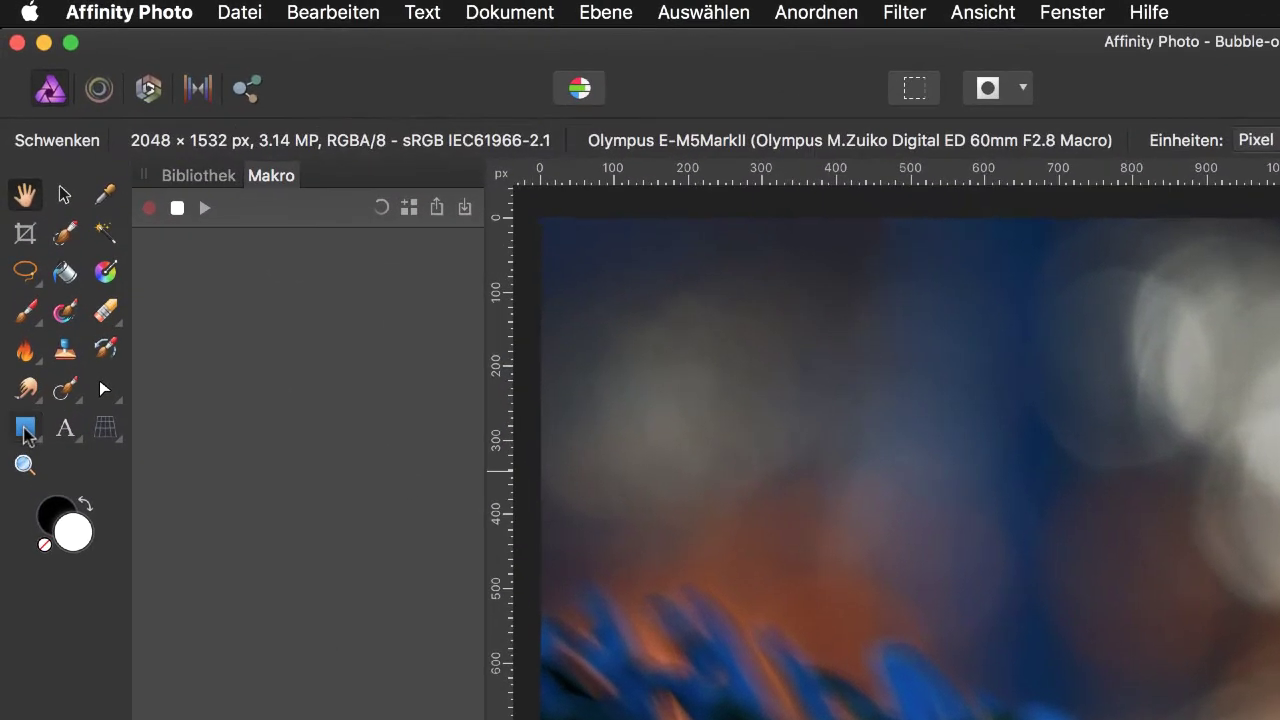
click(19, 338)
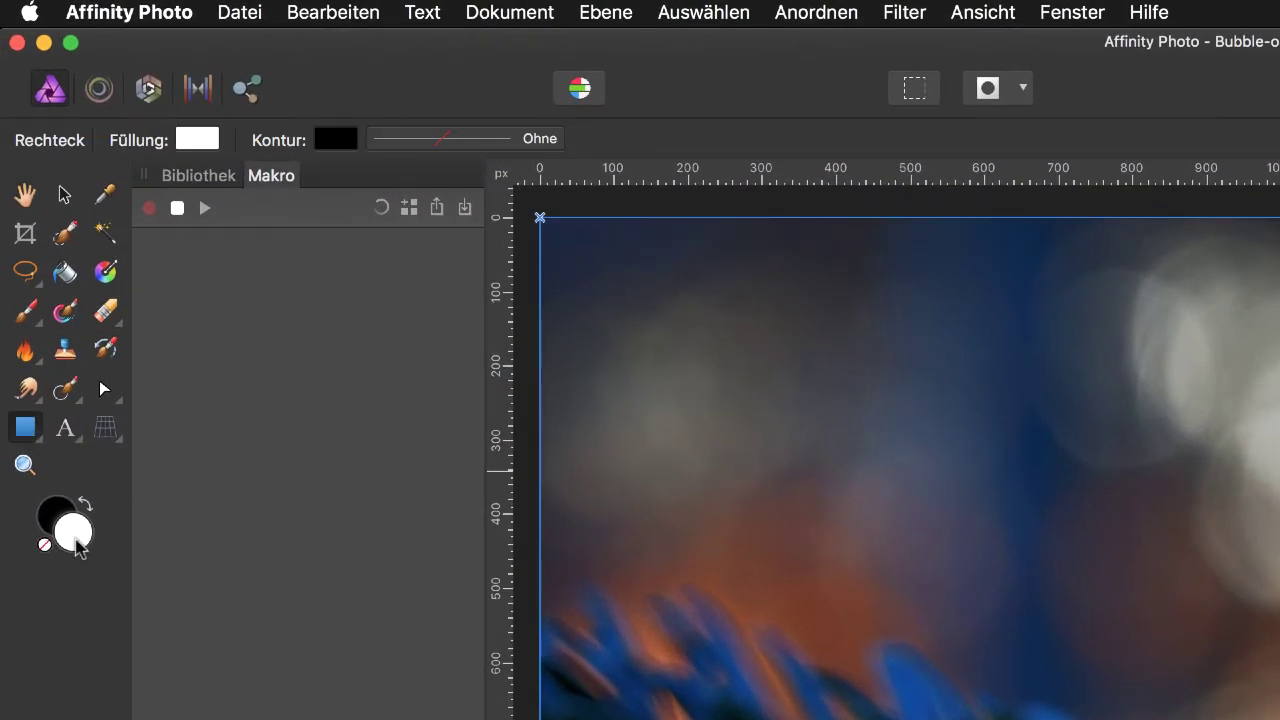
click(45, 545)
click(54, 514)
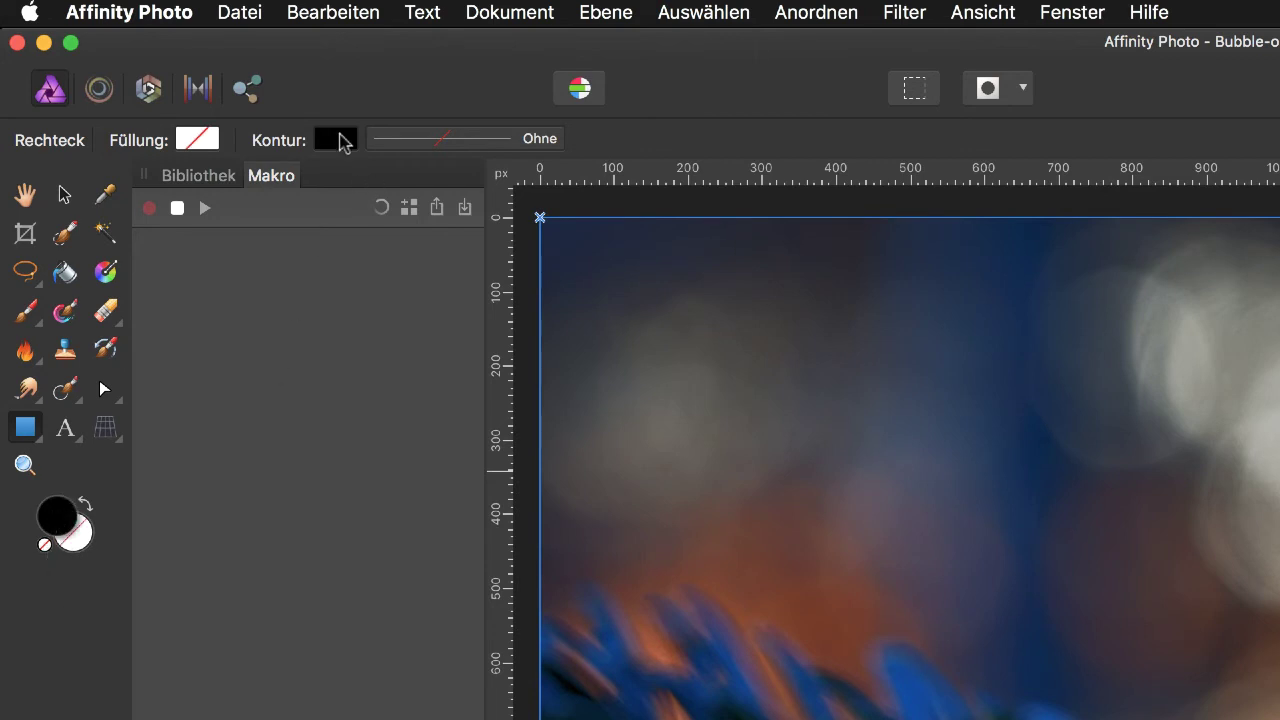
click(340, 140)
click(435, 180)
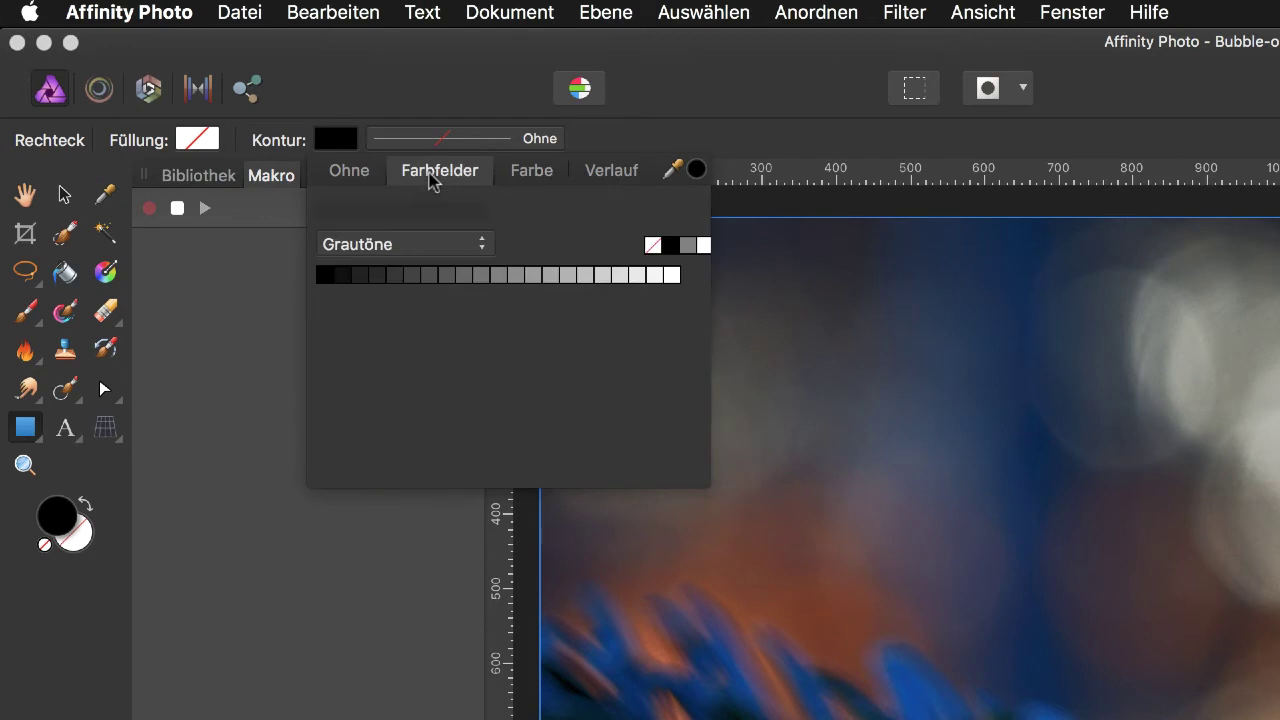
click(672, 274)
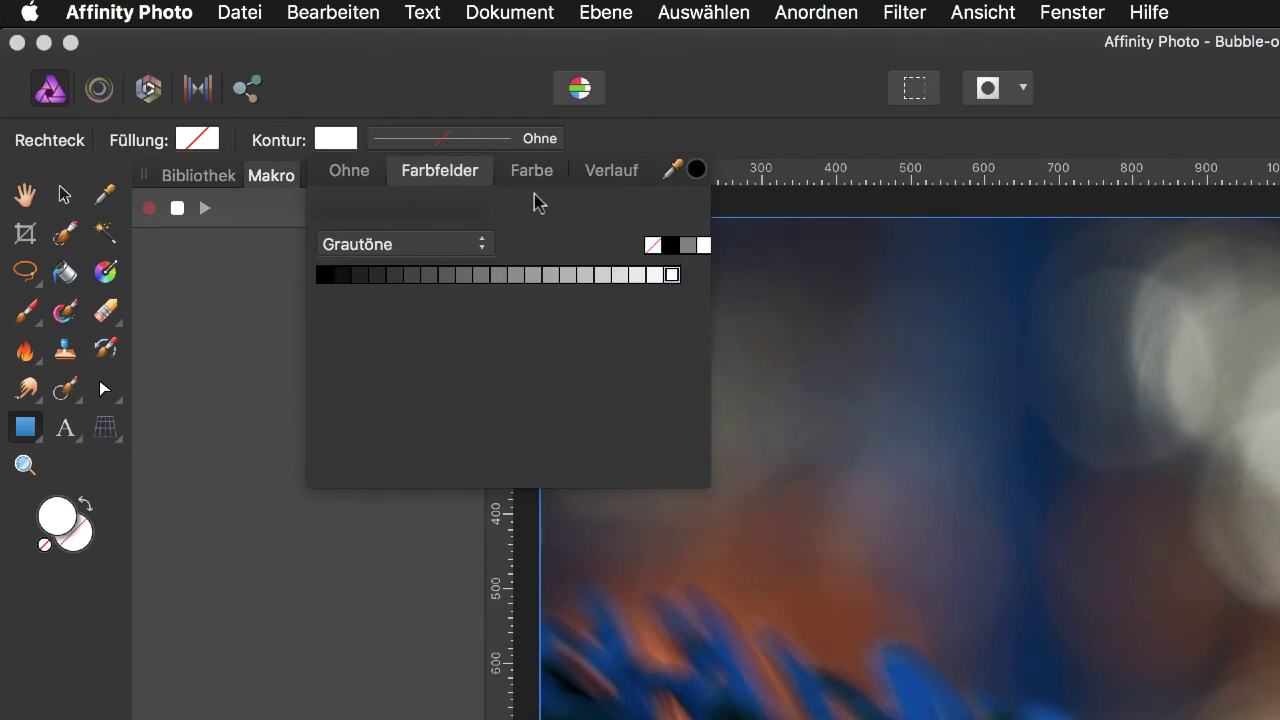
Set the outline width to 20 pt with its alignment, then deselect with Cmd+D.
click(466, 138)
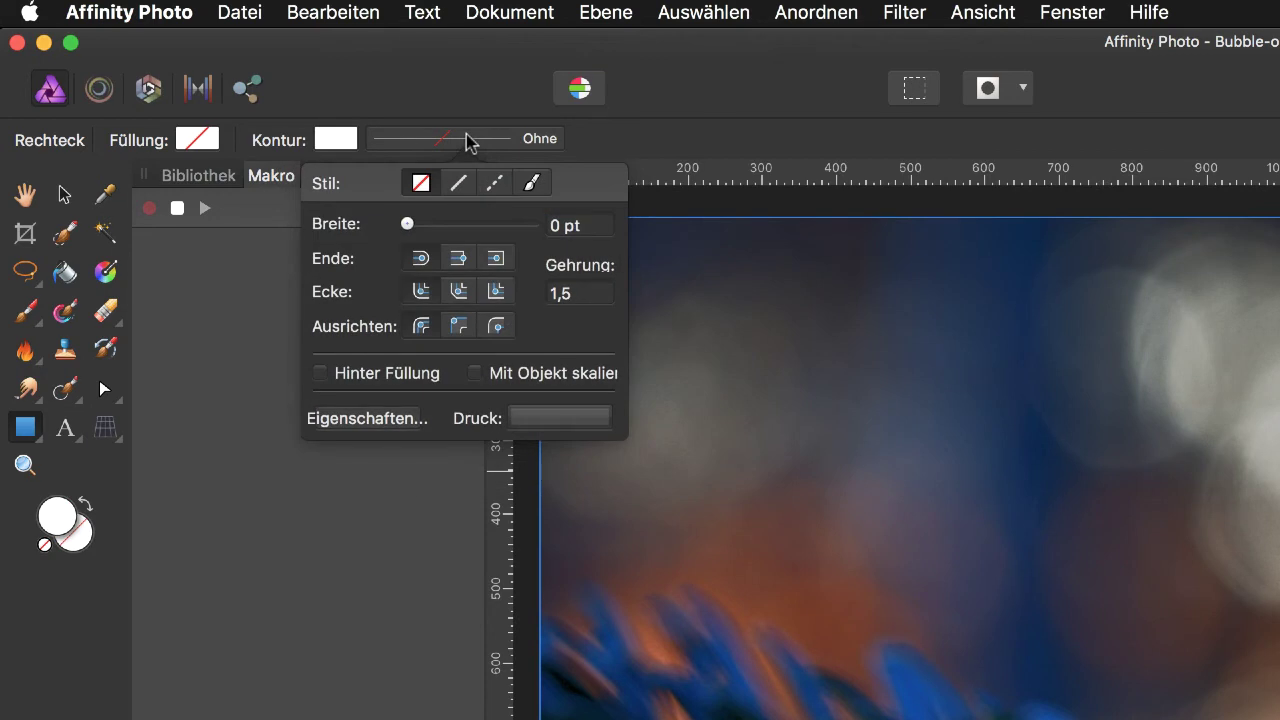
drag(407, 224, 476, 230)
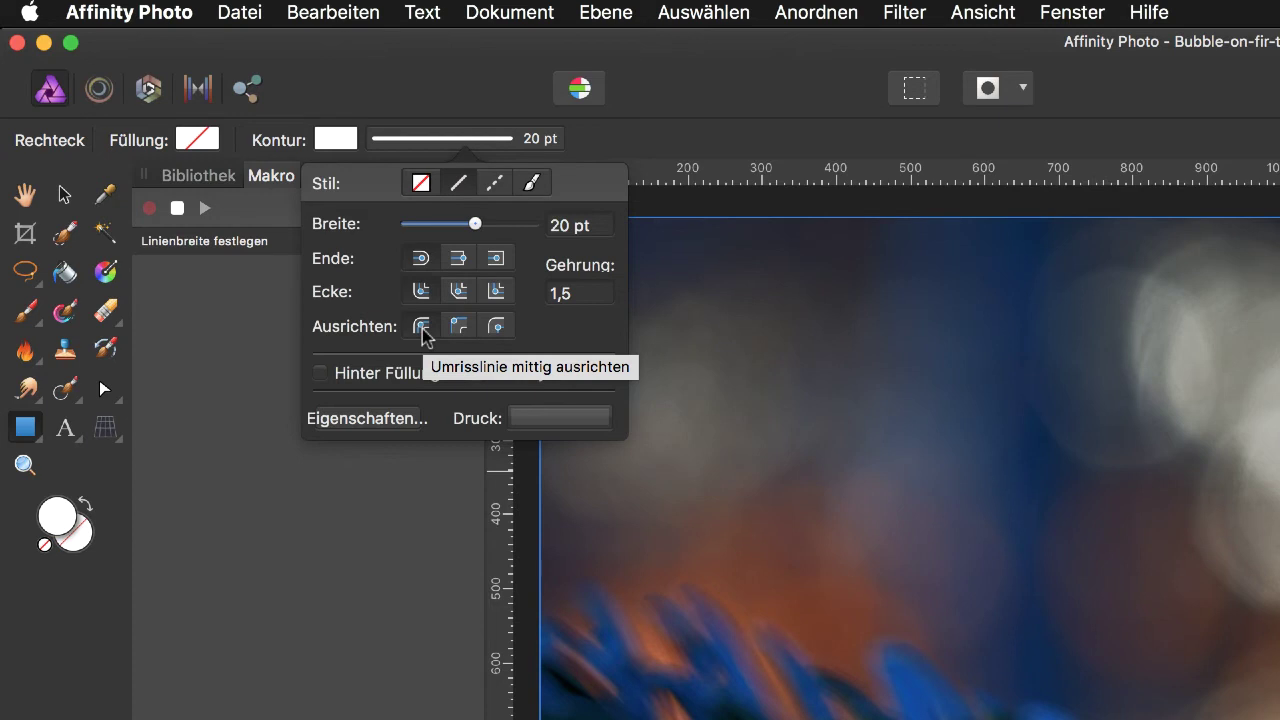
click(455, 328)
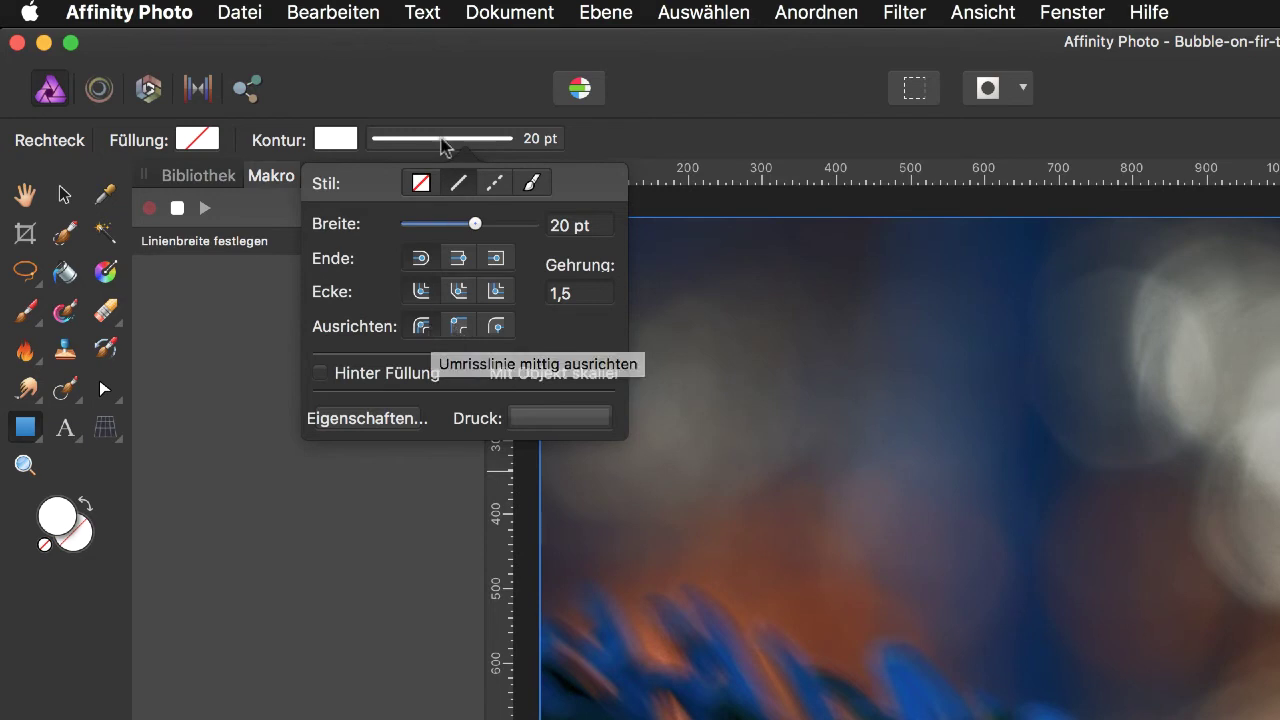
click(445, 145)
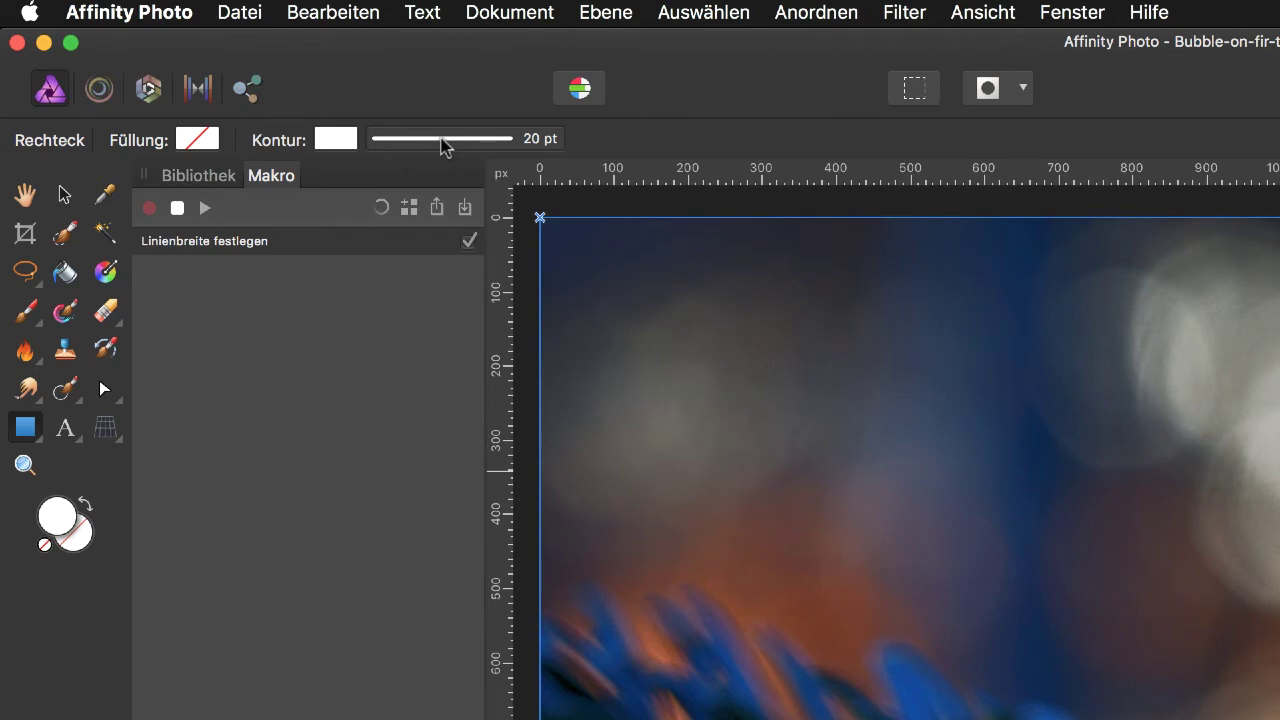
key(super+d)
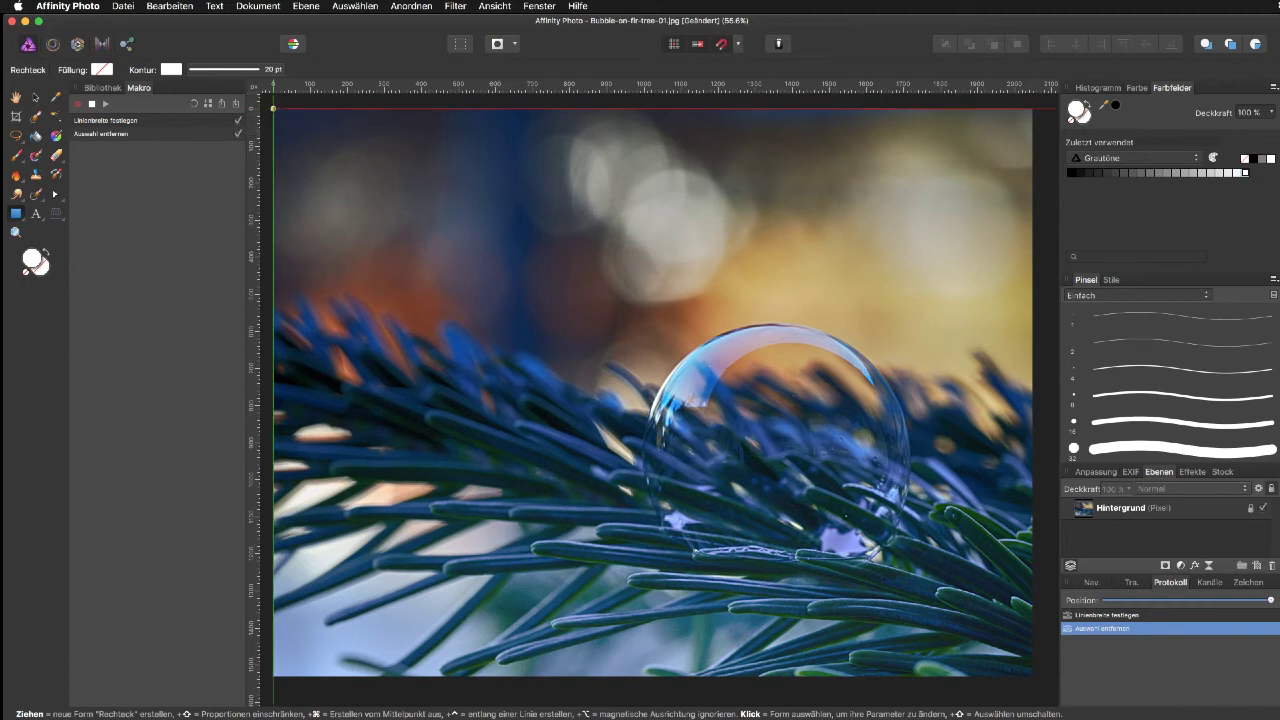
Draw a full-photo rectangle with round joins and a 35 pt outline, then stop recording.
drag(273, 108, 1031, 675)
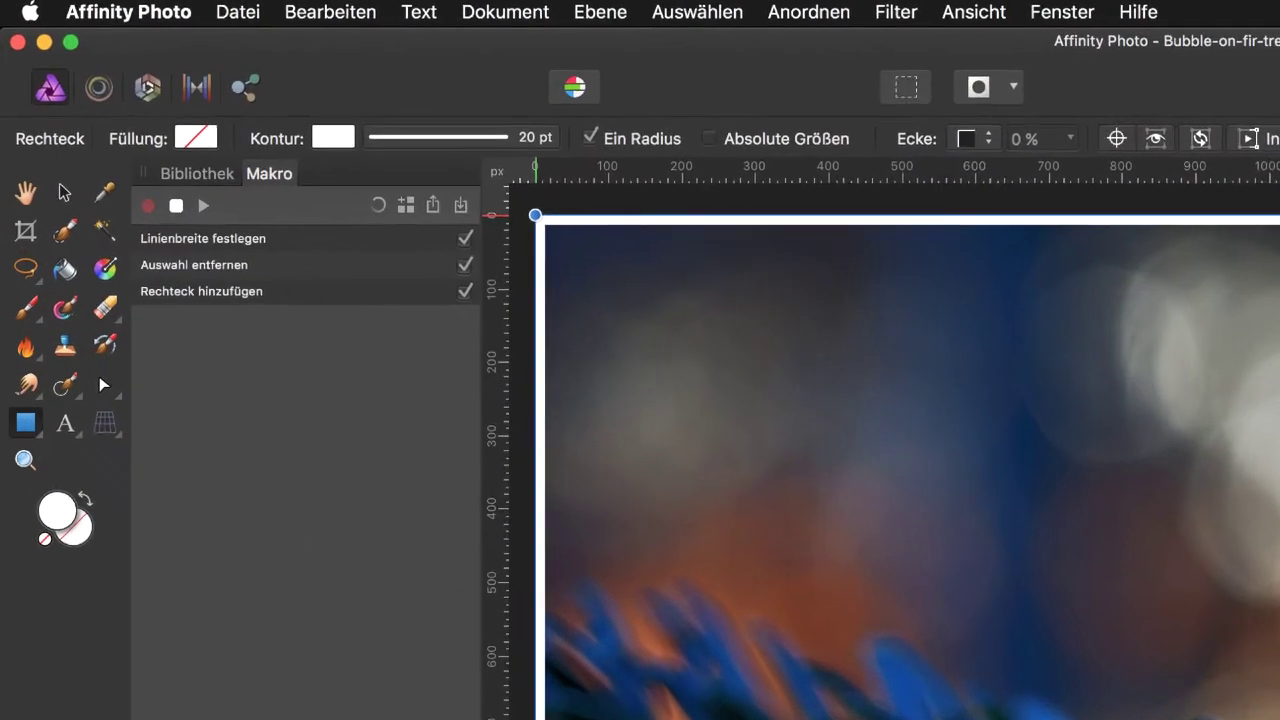
click(400, 139)
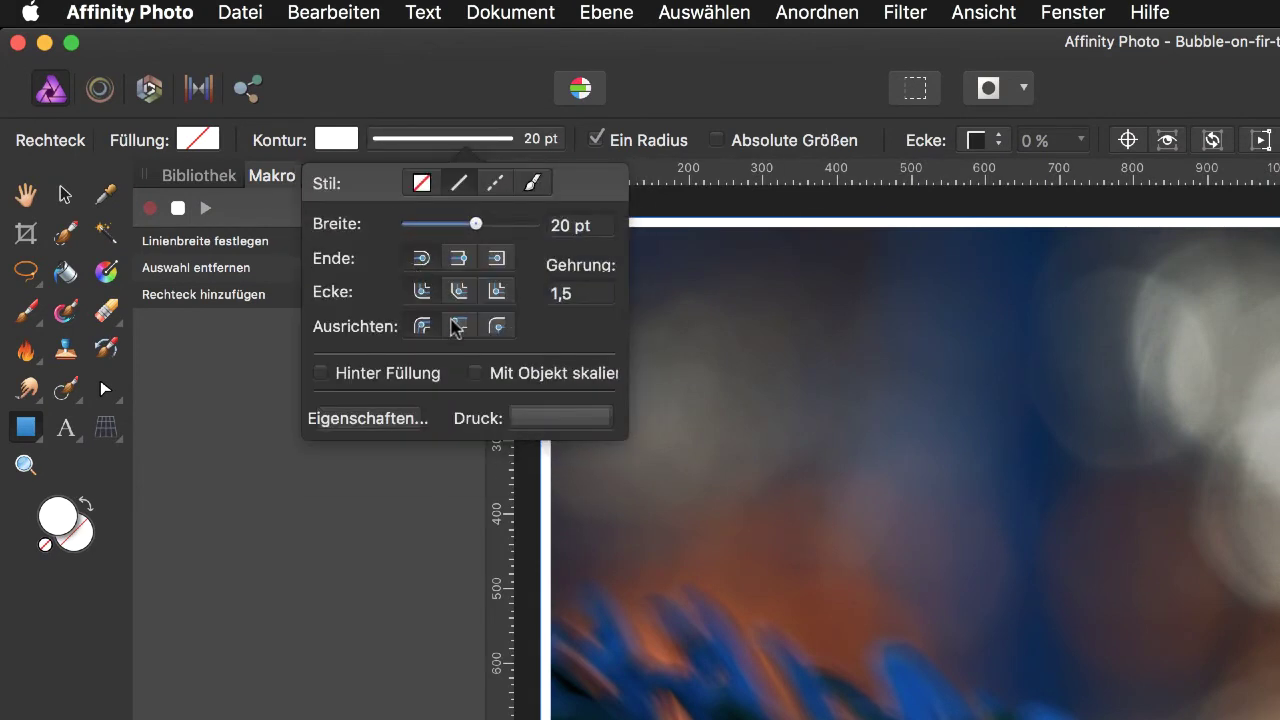
click(497, 293)
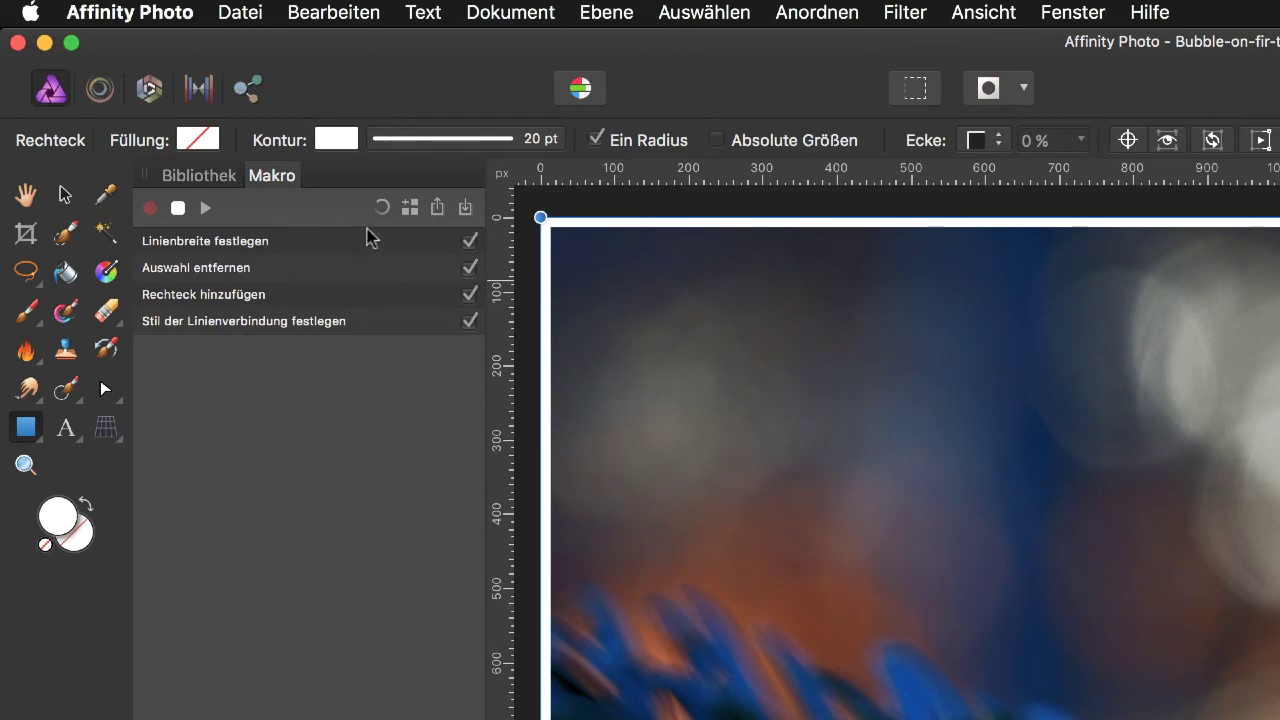
click(430, 143)
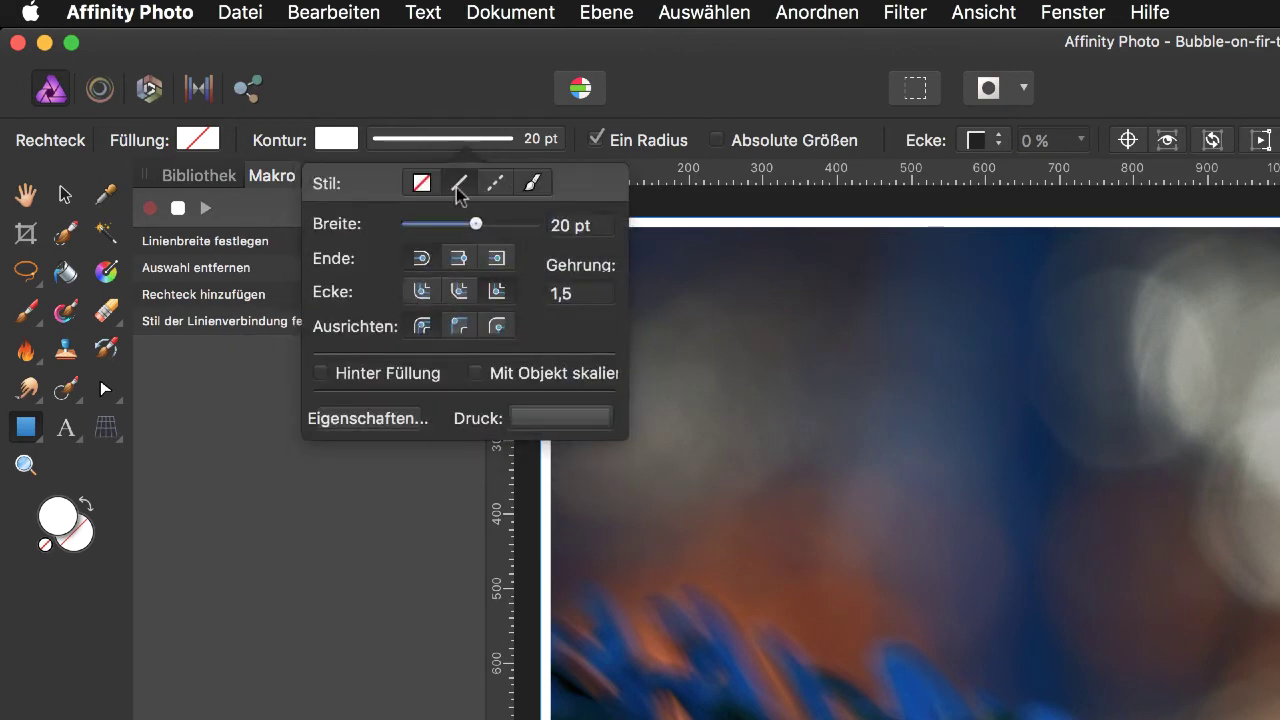
drag(476, 224, 499, 226)
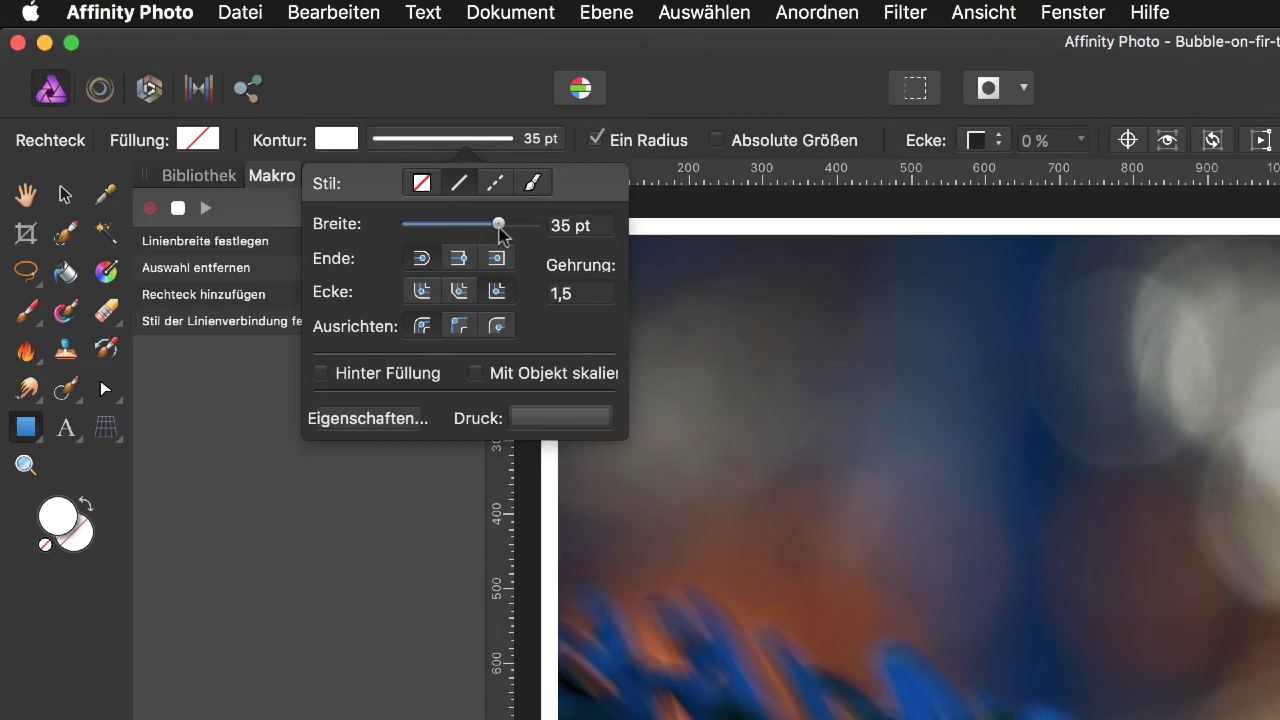
click(440, 467)
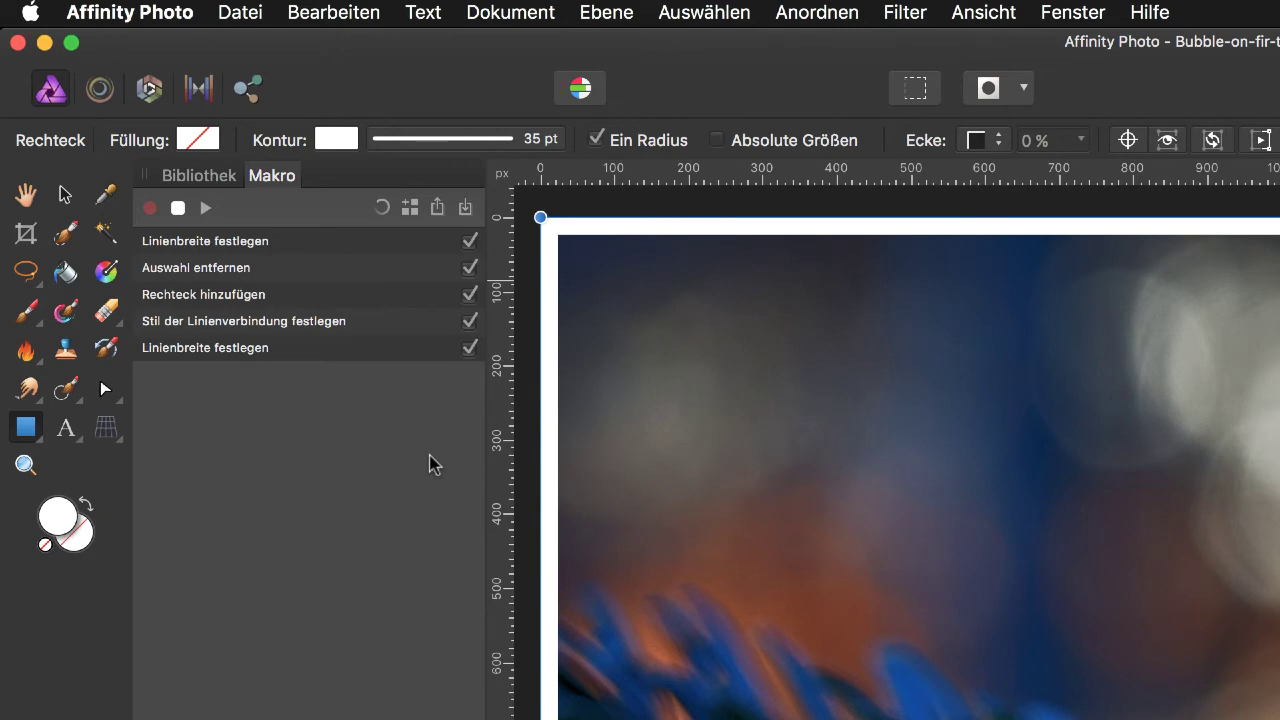
click(178, 207)
key(h)
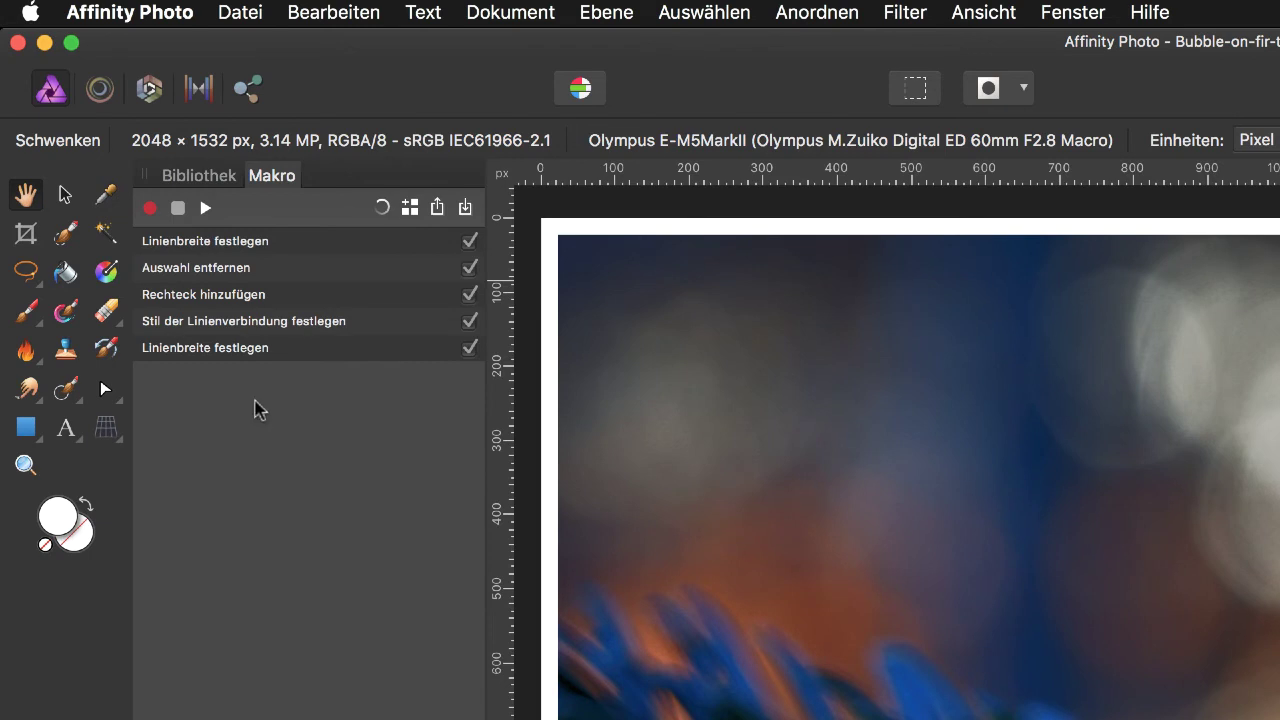
Try the Default Black & White macro from the Bibliothek, then undo it.
click(194, 180)
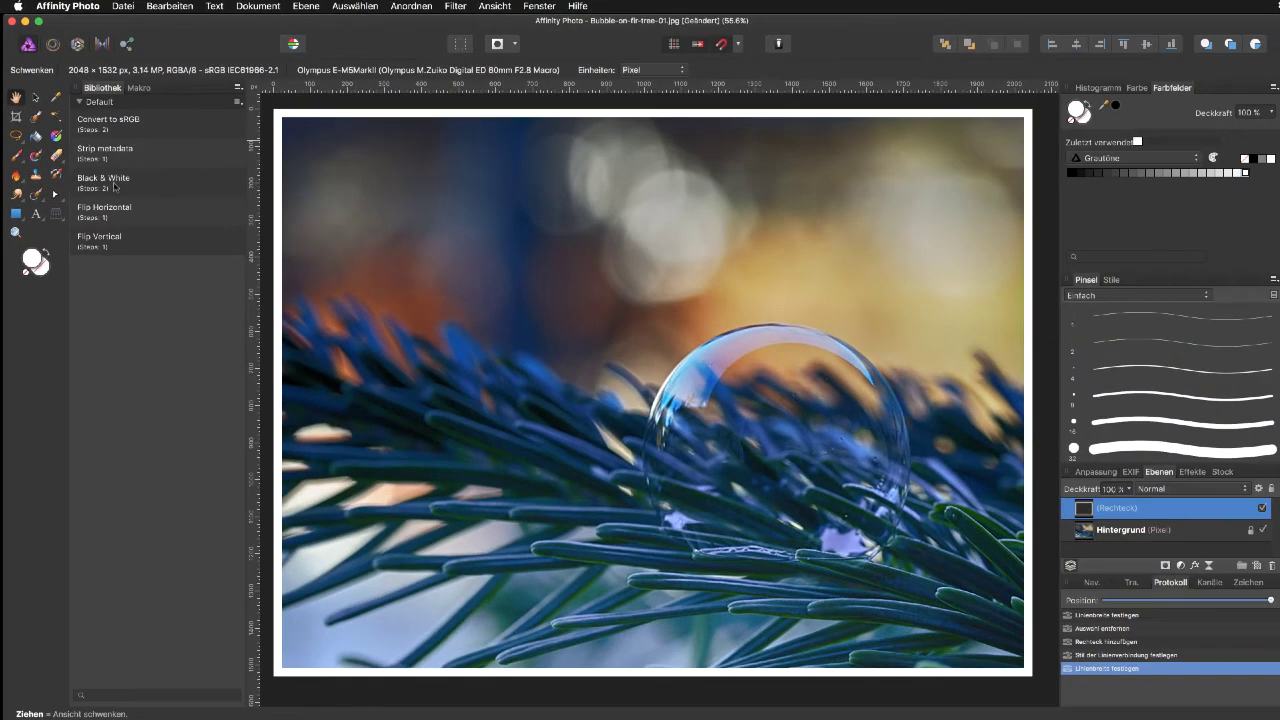
click(114, 186)
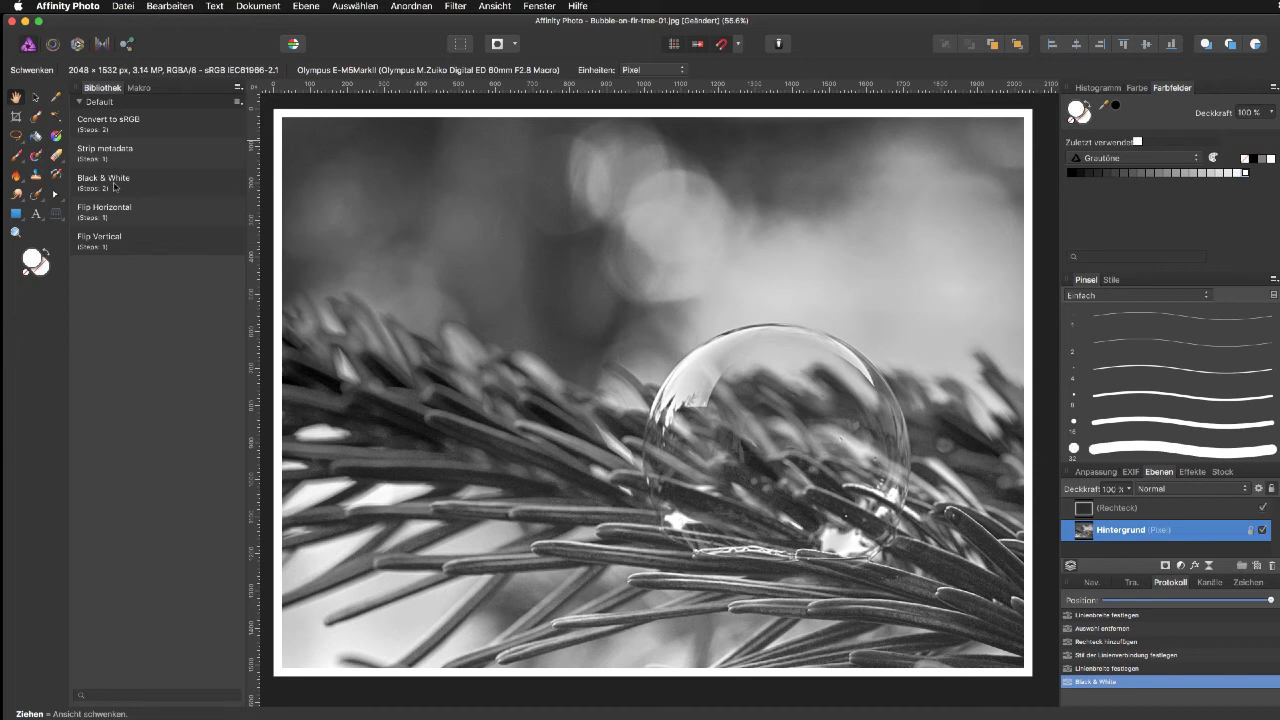
key(super+z)
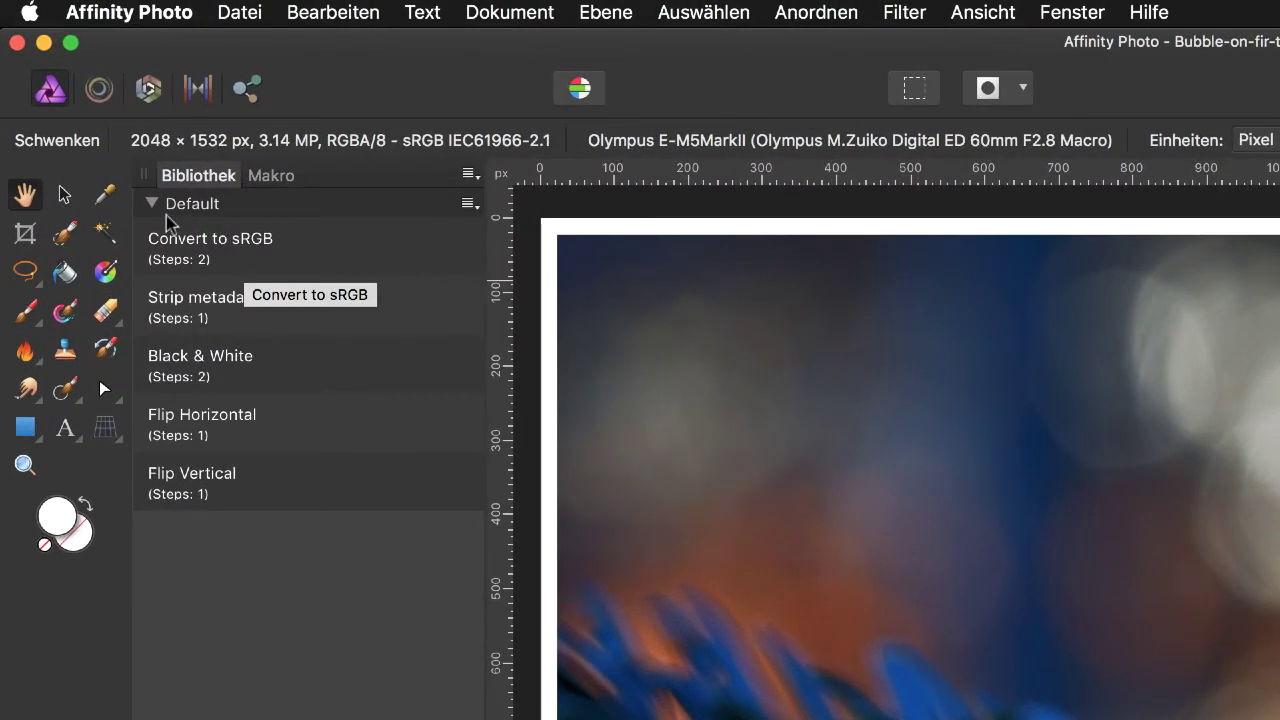
Create a new macro category in the library and rename it Rahmen.
click(153, 204)
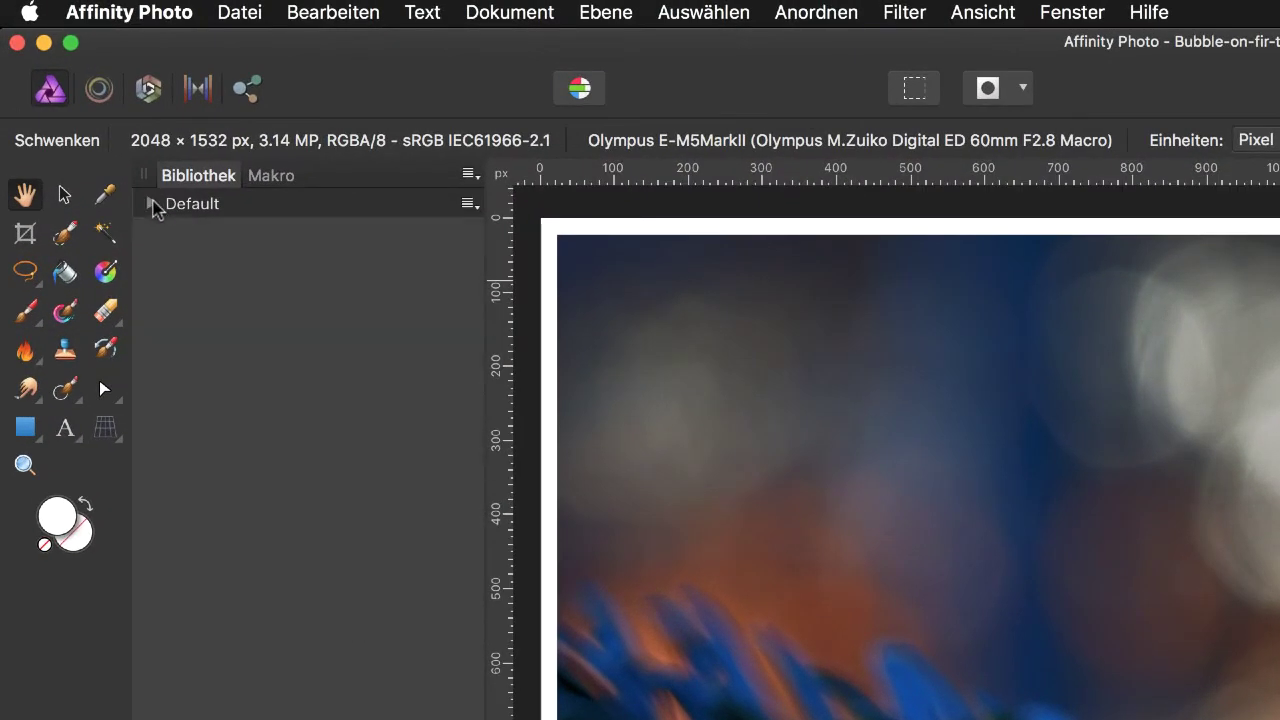
click(468, 175)
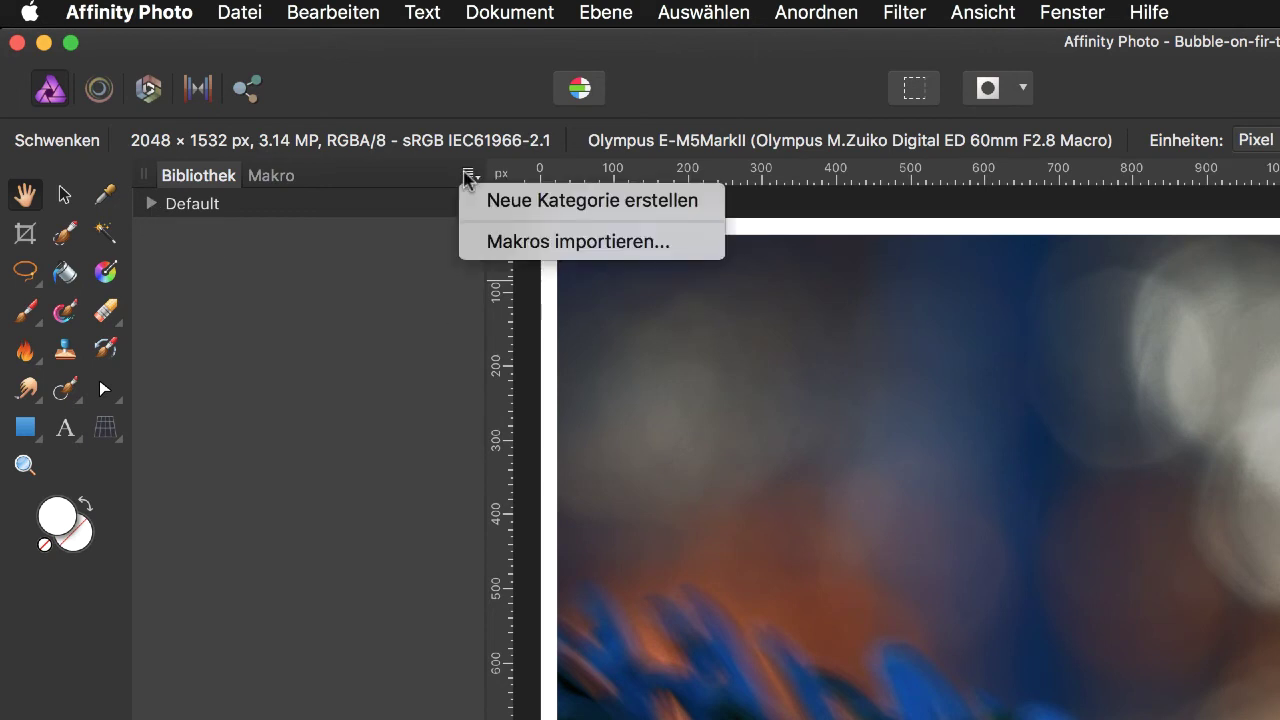
click(524, 204)
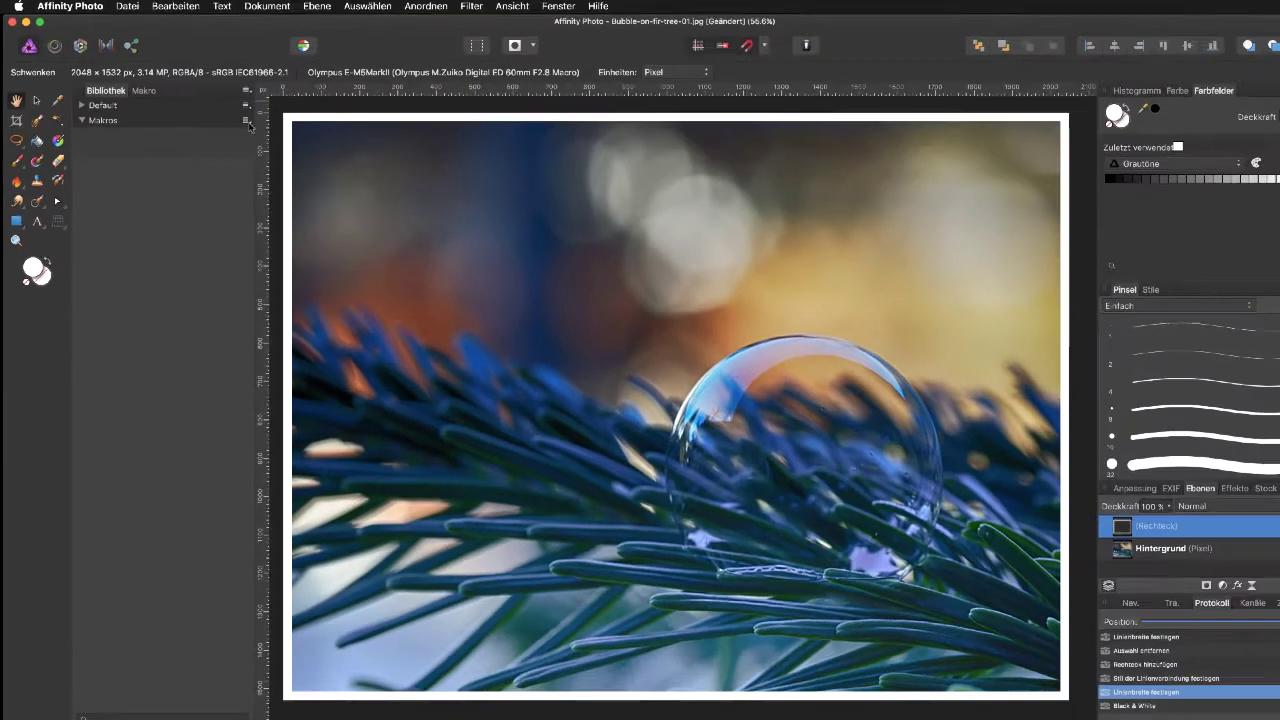
click(247, 122)
click(256, 129)
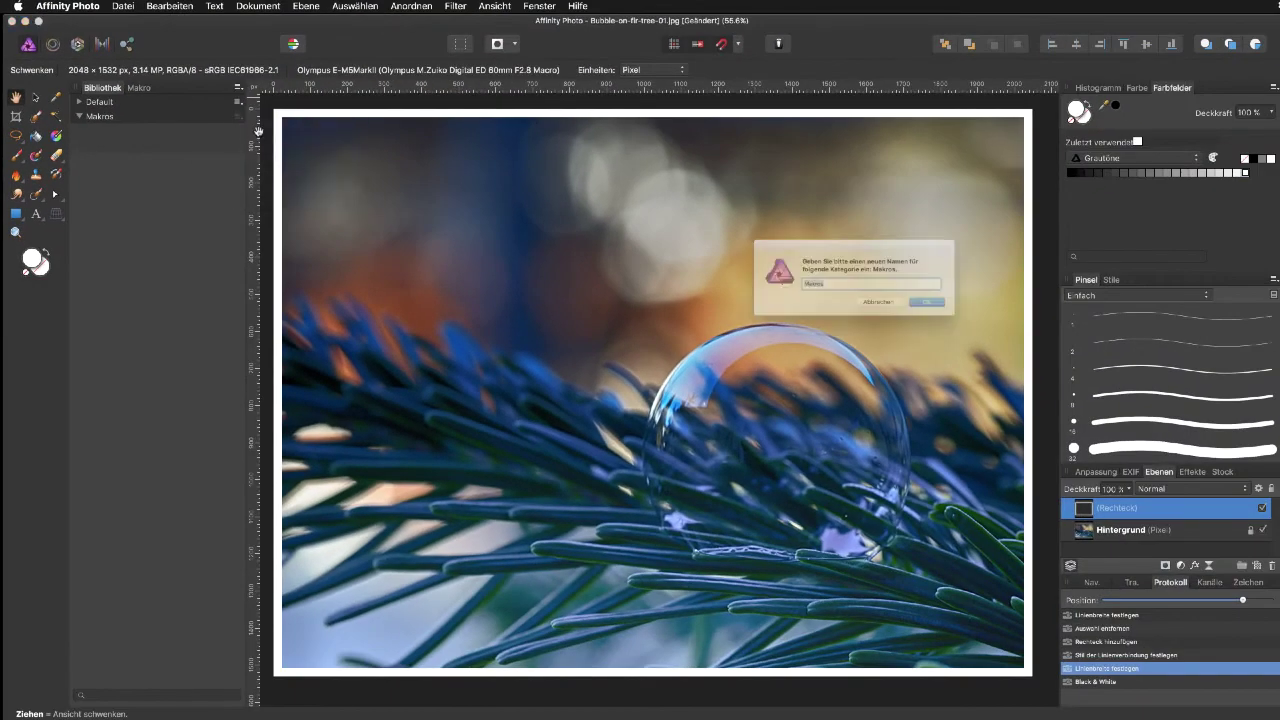
text(Rahmen)
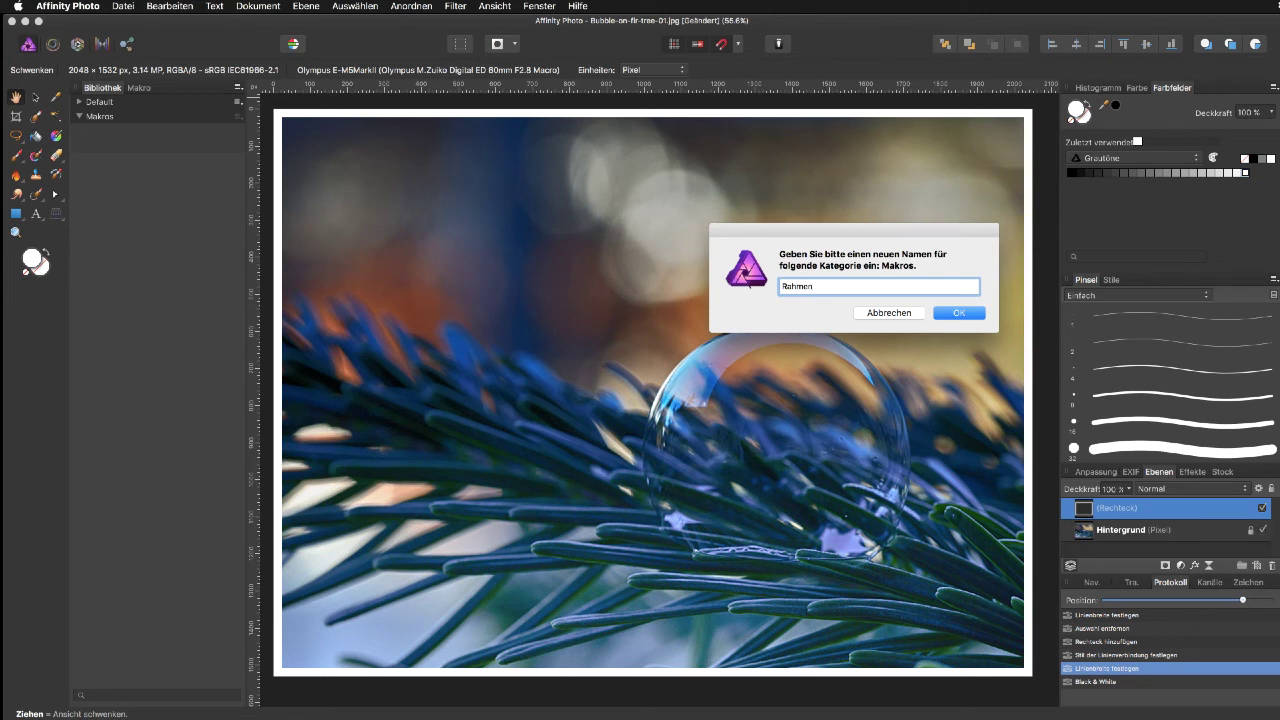
key(Return)
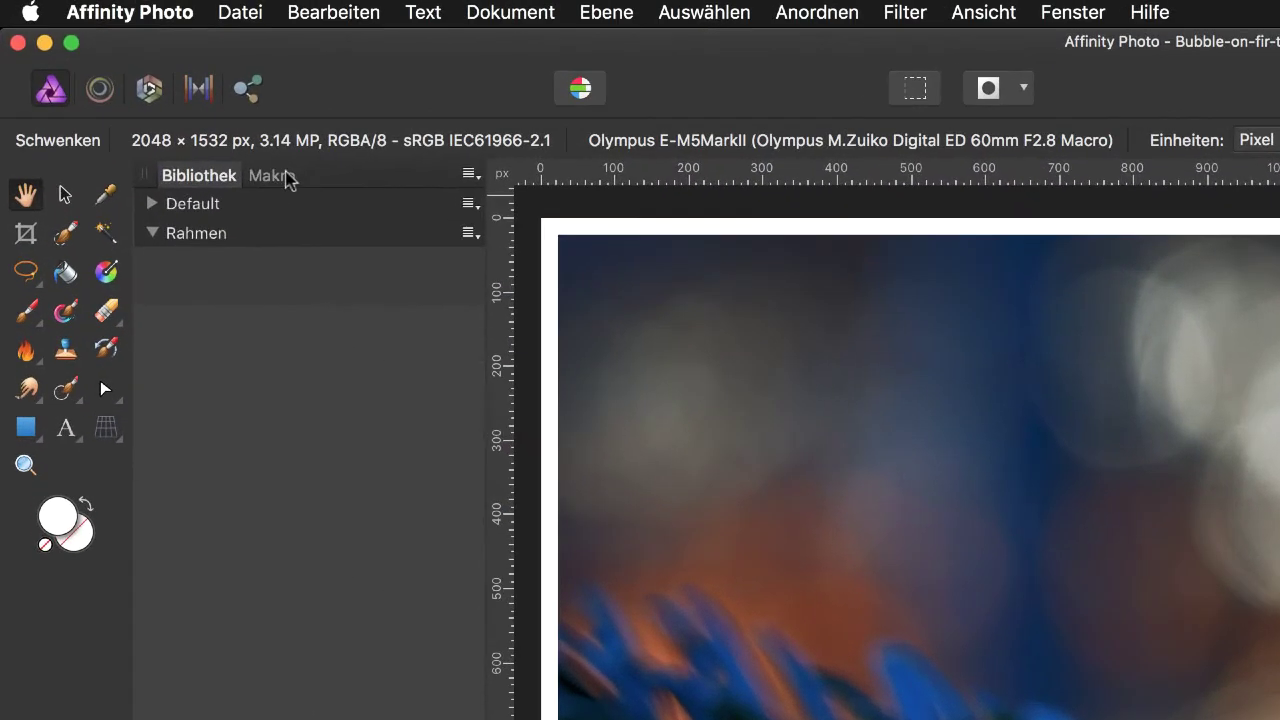
Save the recorded steps as macro 'Weißer Rahmen' in Rahmen, then resume recording.
click(145, 90)
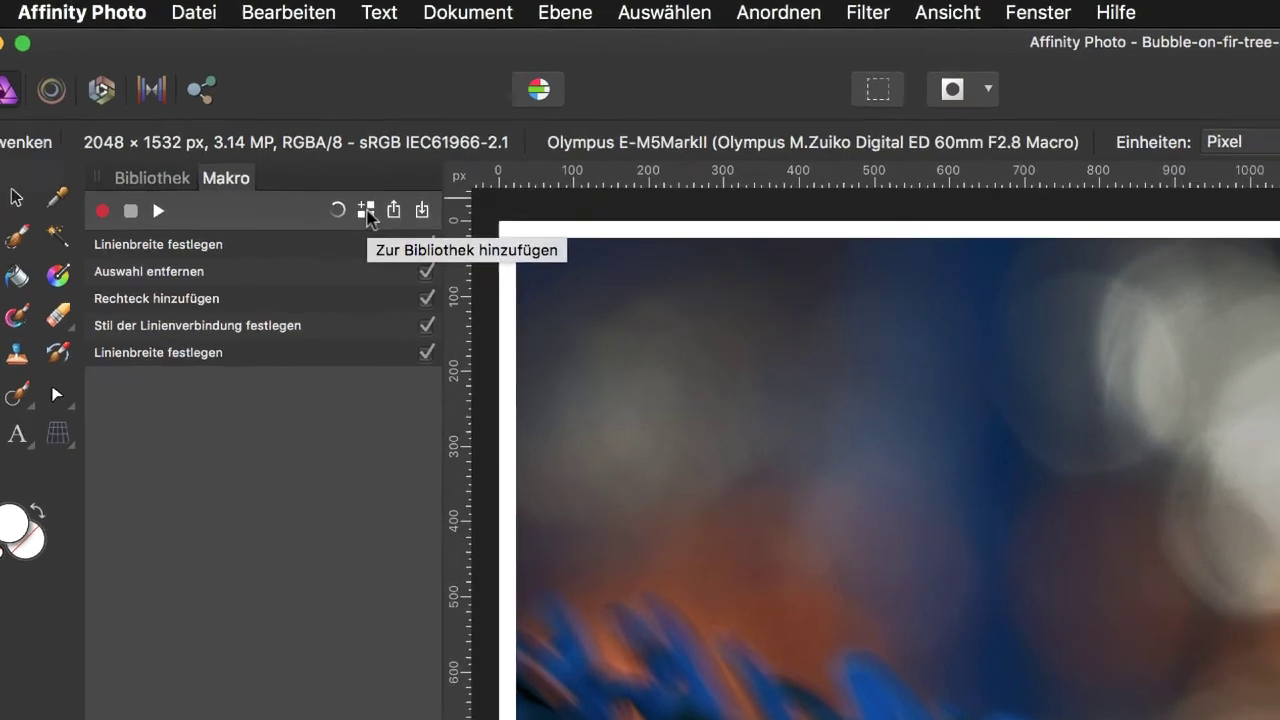
click(410, 208)
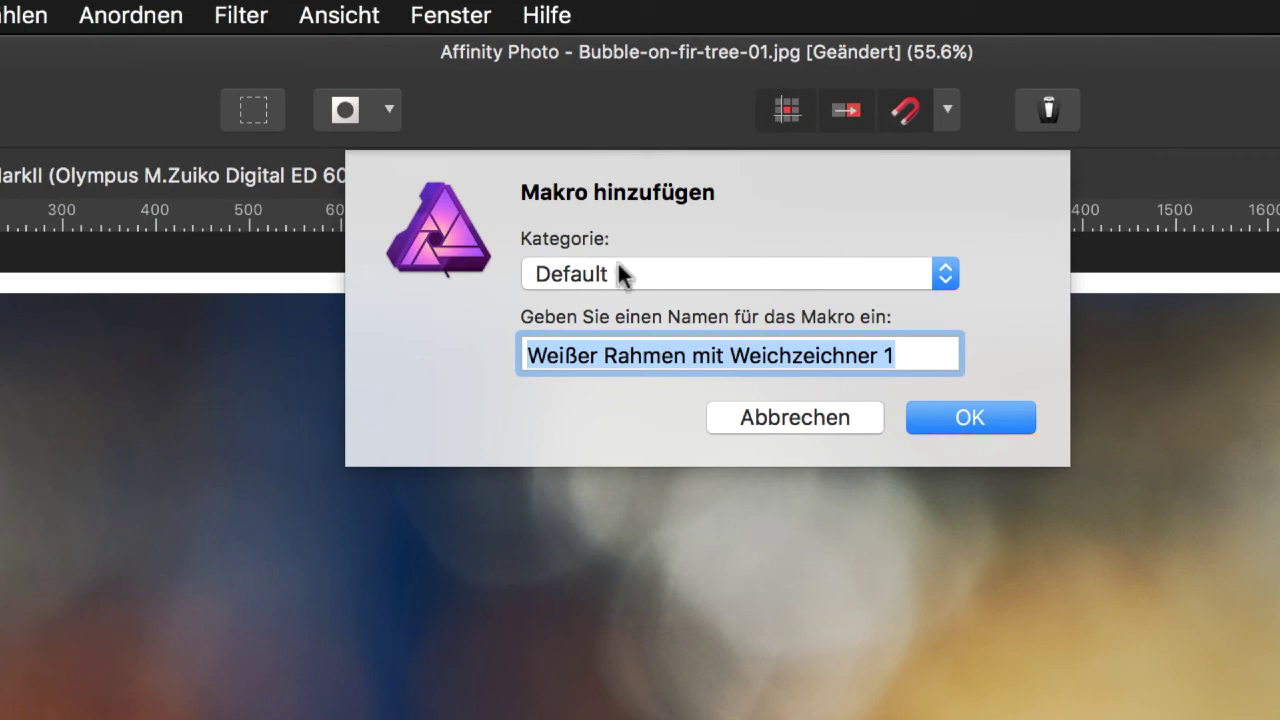
click(941, 282)
click(910, 298)
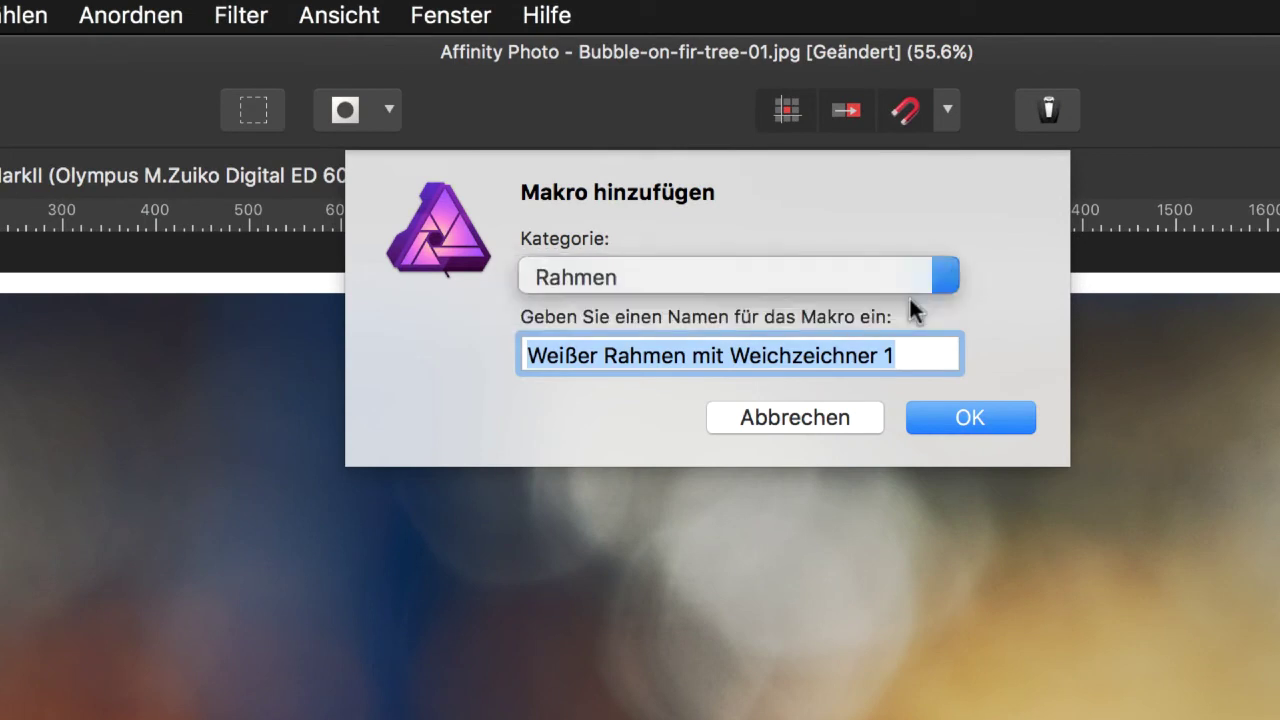
click(931, 354)
mouse_move(931, 354)
mouse_down()
mouse_move(783, 334)
mouse_move(692, 354)
mouse_up()
key(BackSpace)
key(BackSpace)
key(BackSpace)
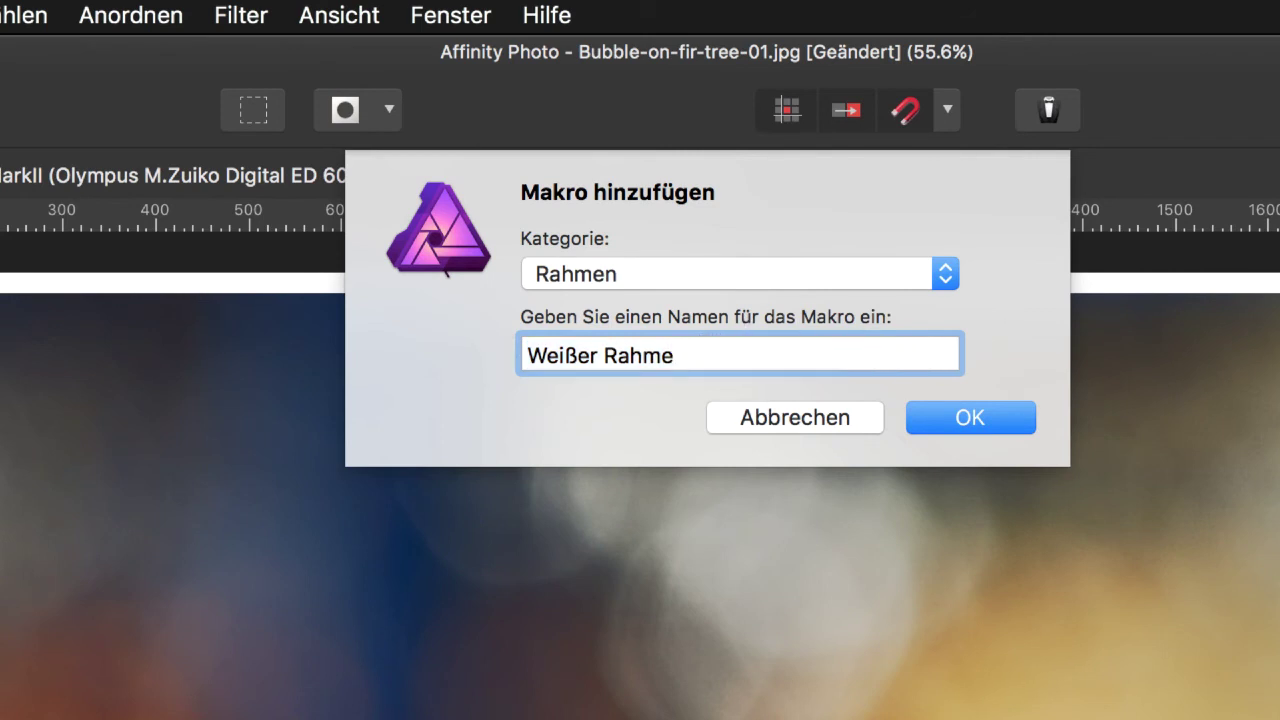
text(n)
click(1019, 428)
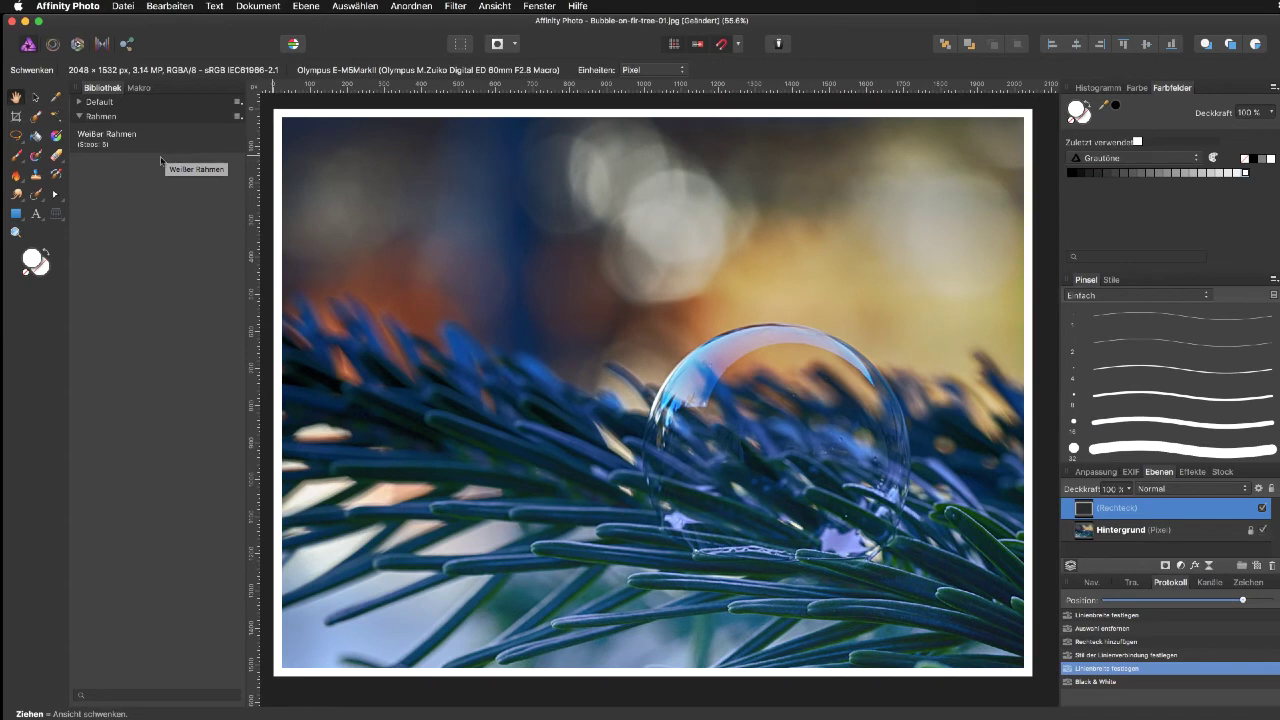
click(139, 88)
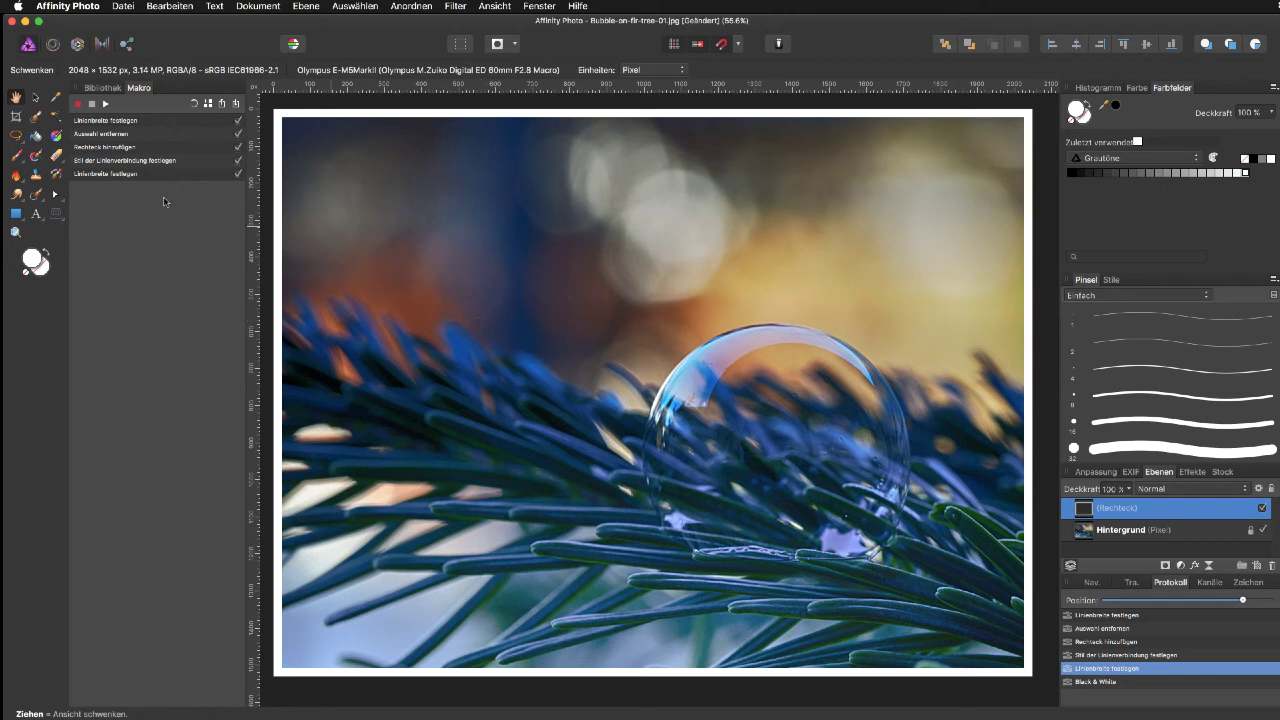
click(77, 105)
Add a Gaussian blur layer effect of about 20 px to the frame rectangle.
click(1196, 566)
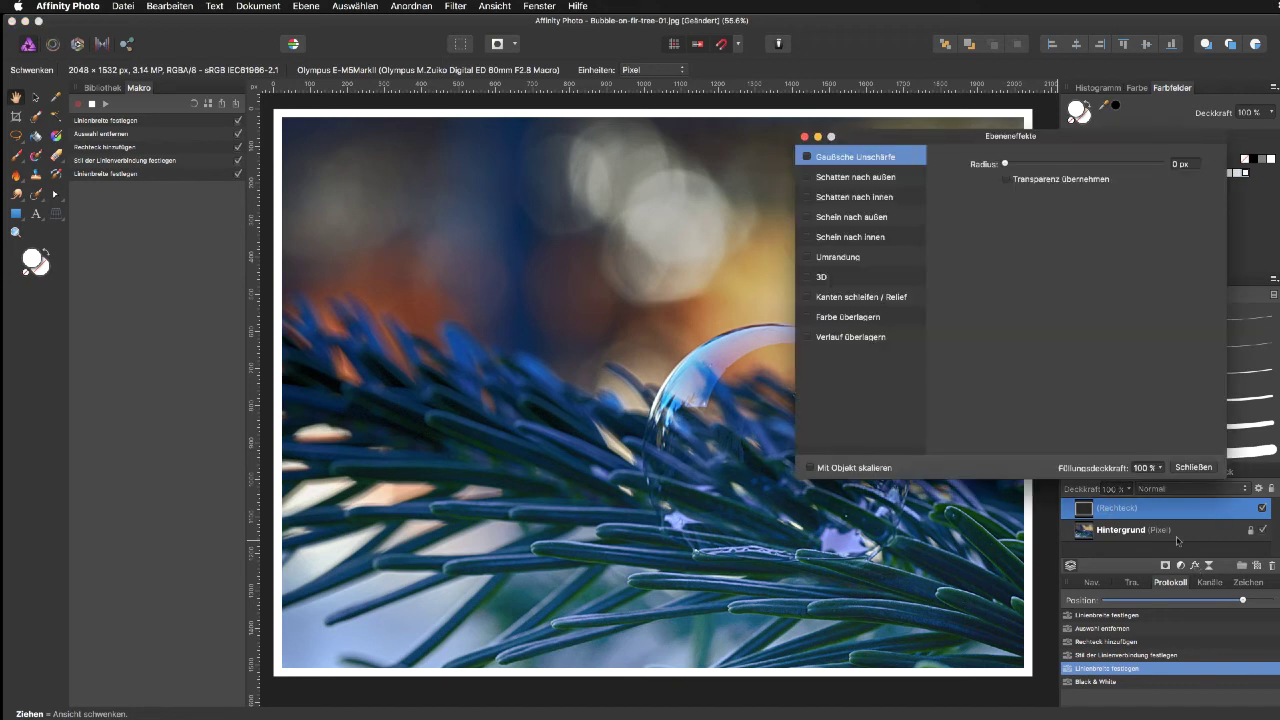
drag(909, 139, 571, 213)
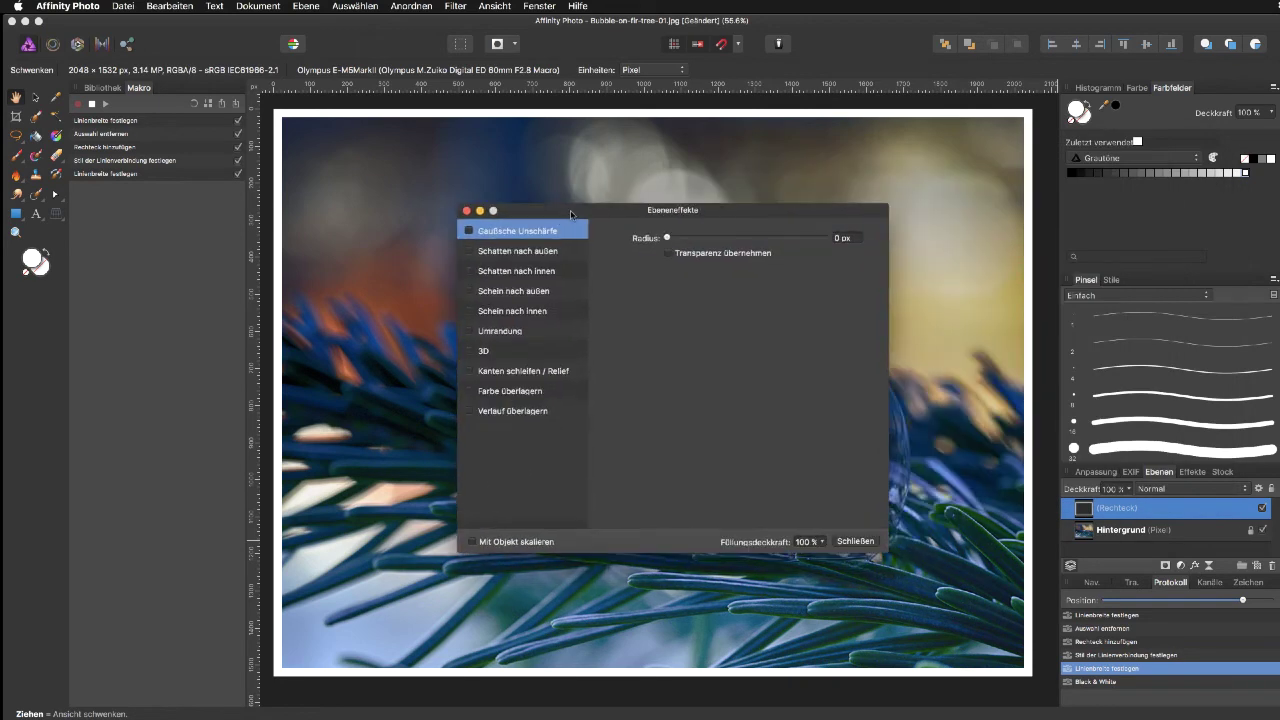
click(468, 231)
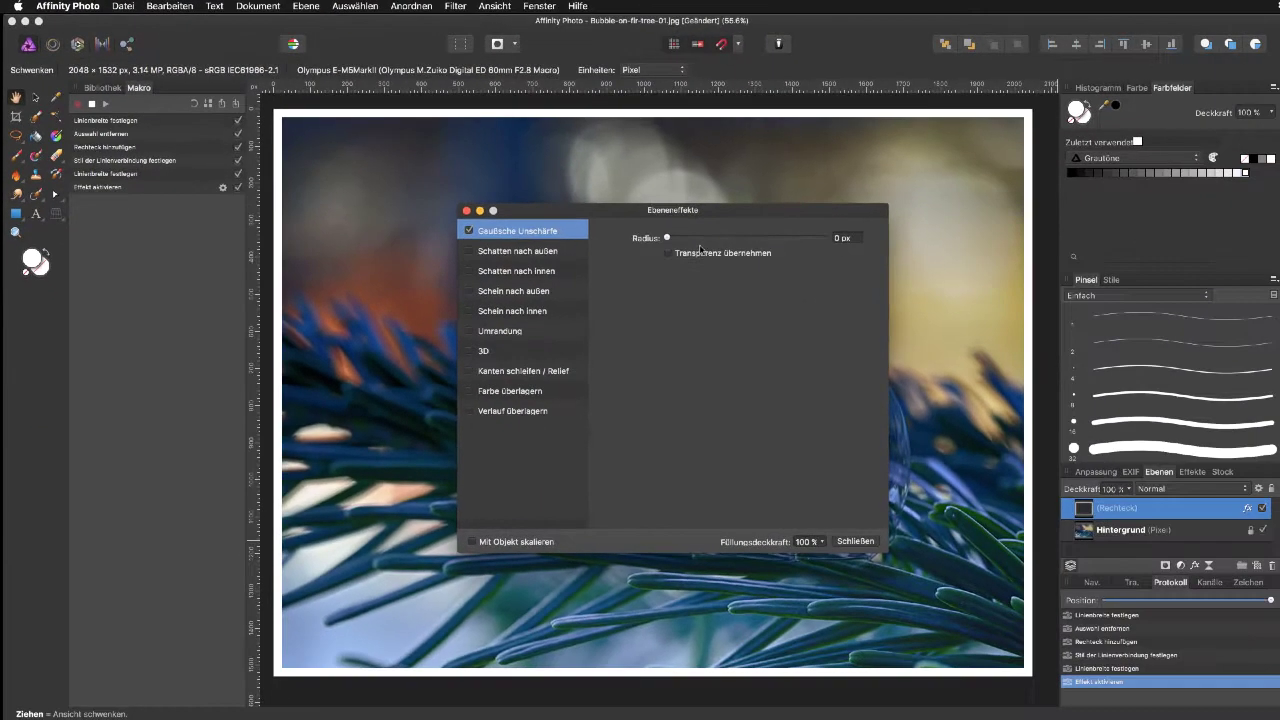
mouse_move(667, 238)
mouse_down()
mouse_move(764, 238)
mouse_move(753, 238)
mouse_up()
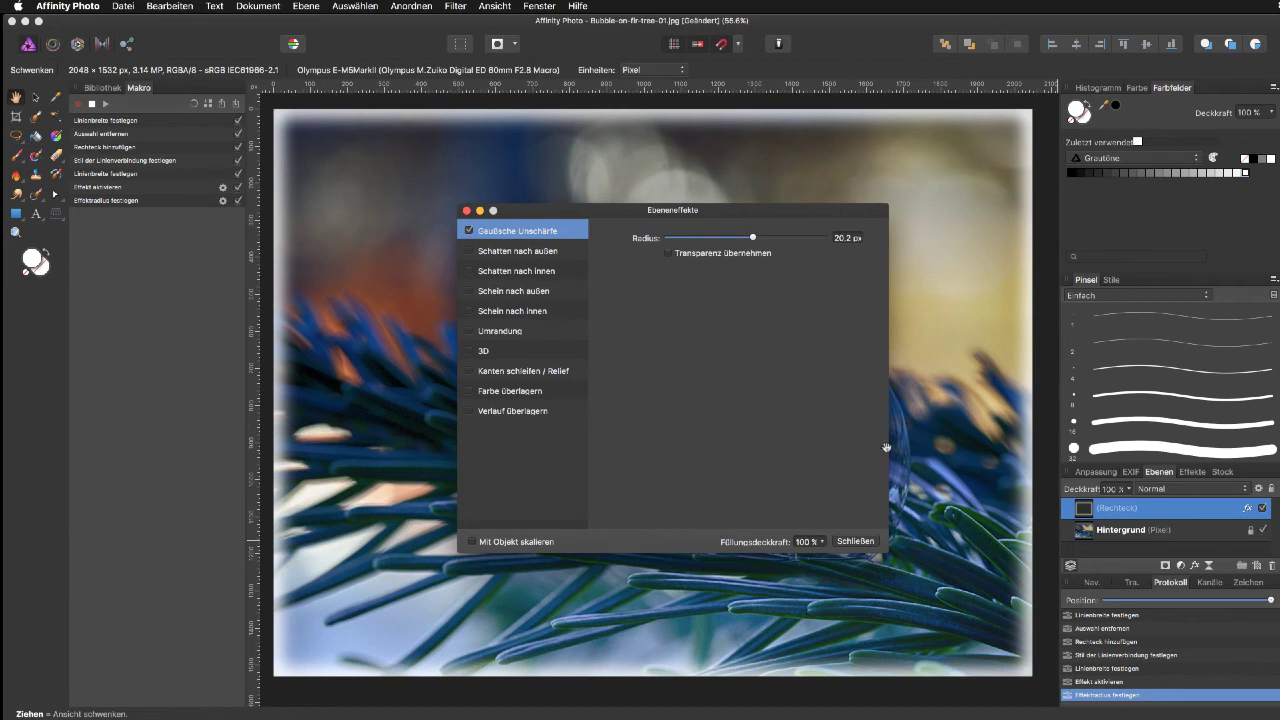
click(856, 541)
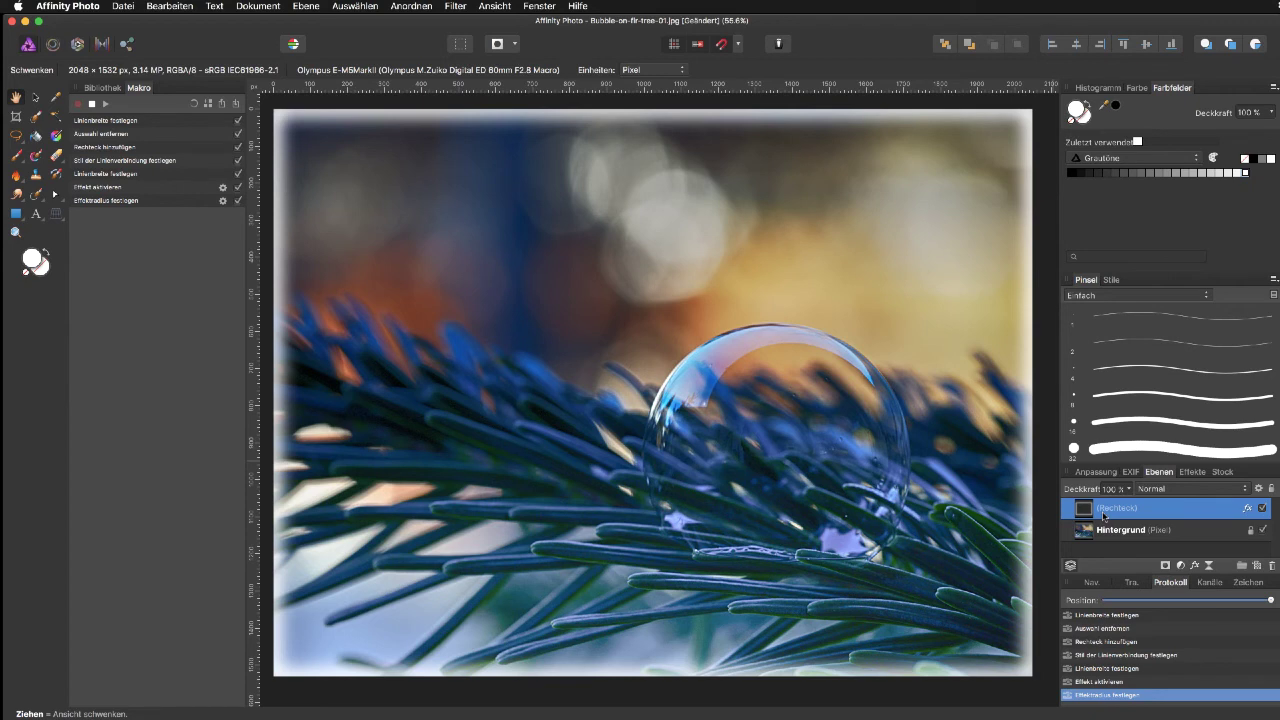
Cancel the accidental rename of the rectangle layer and undo it.
double_click(1103, 512)
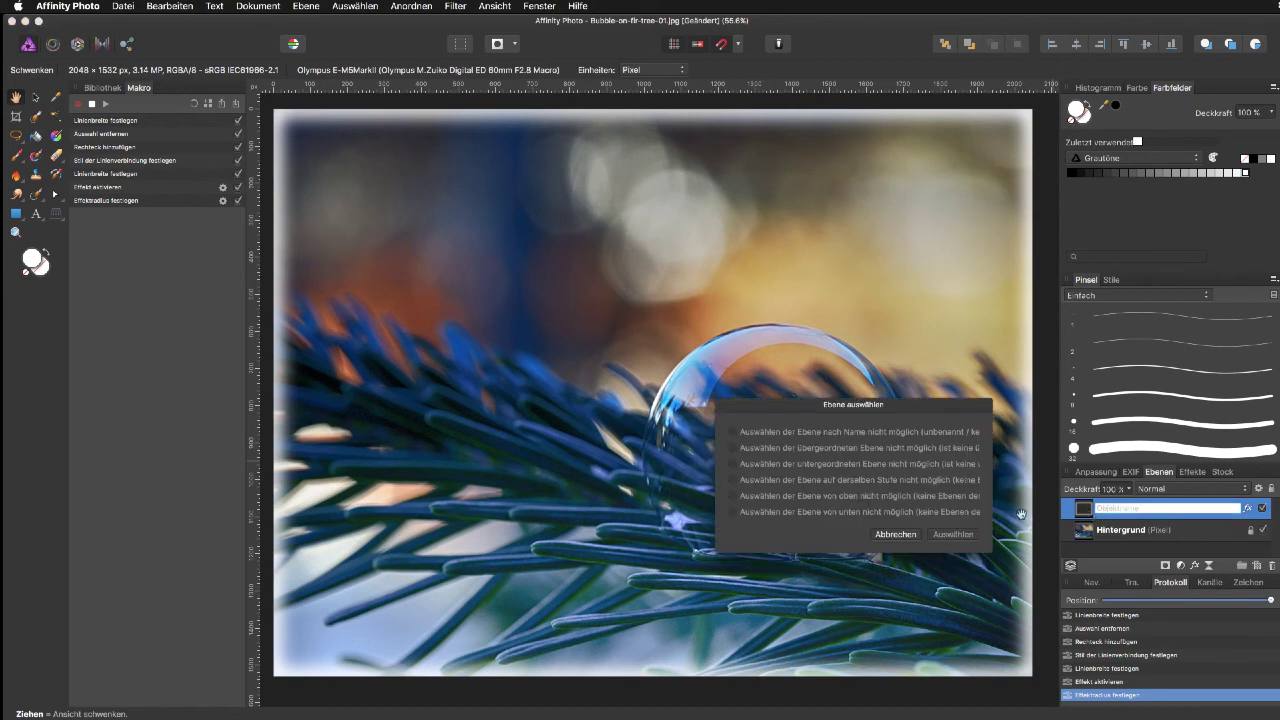
click(895, 535)
key(ctrl+z)
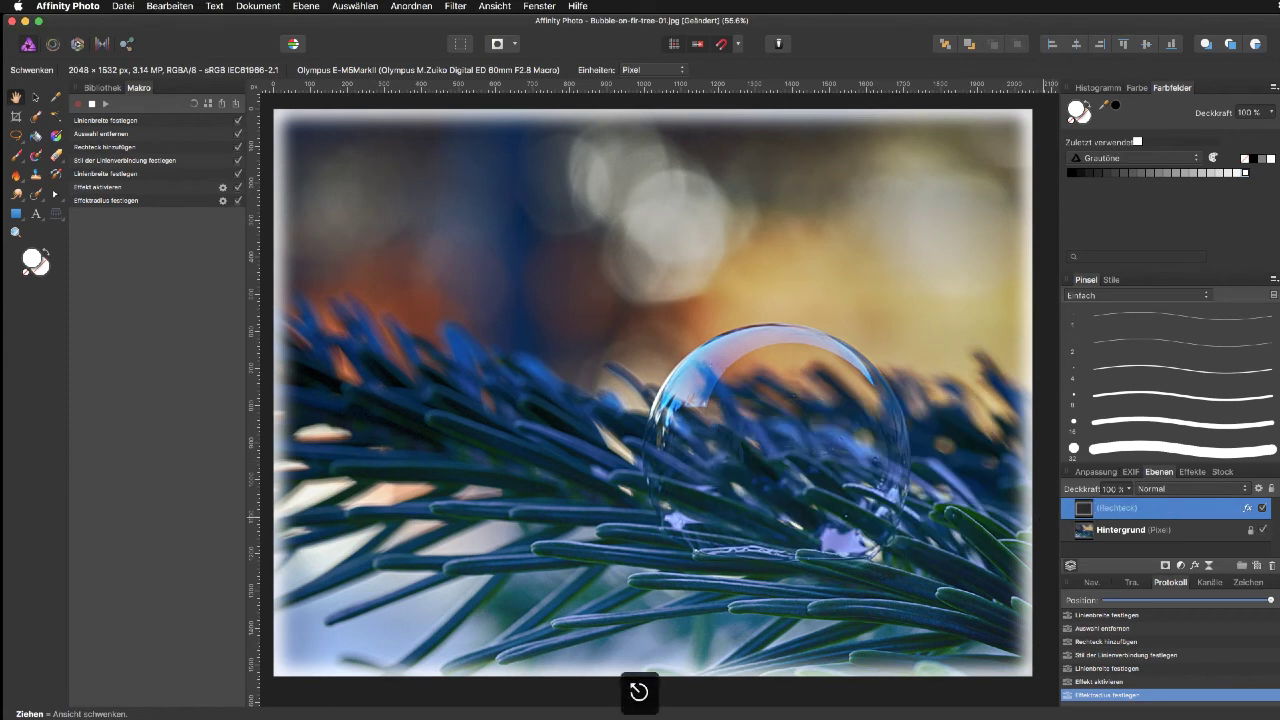
Widen the frame stroke to 95 pt and set the recorded Effektradius step to 0 px.
key(v)
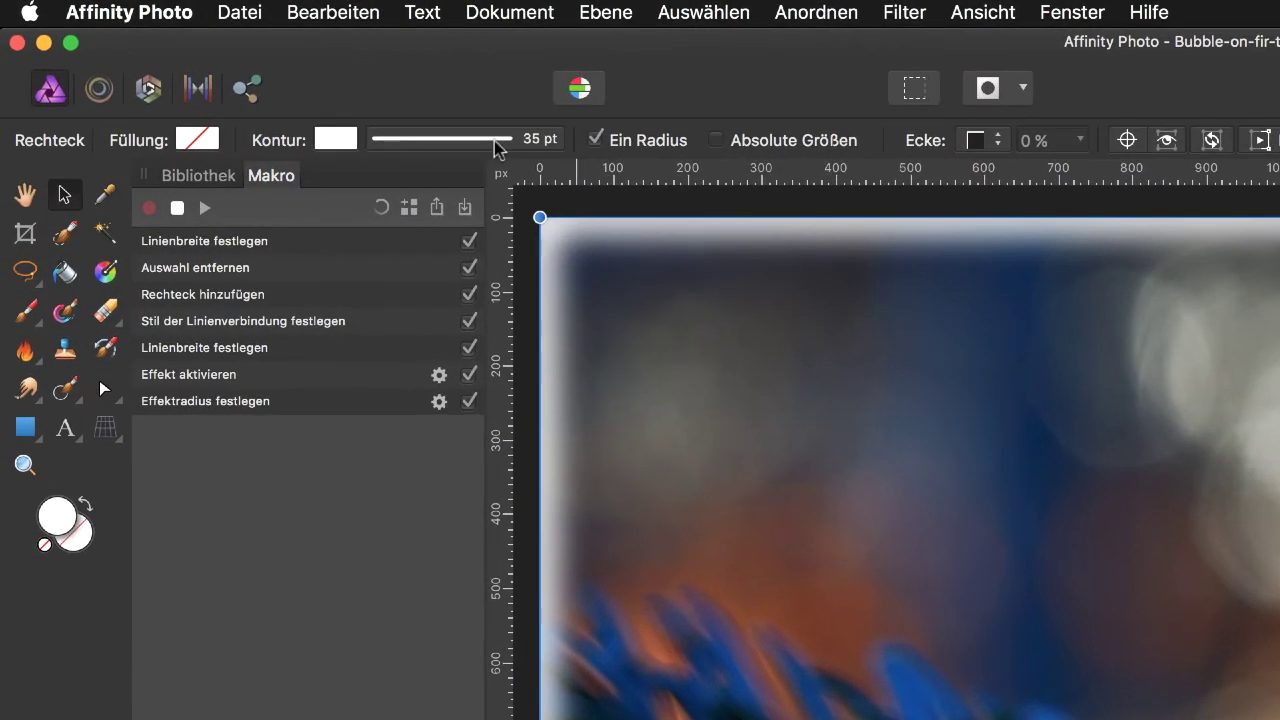
click(499, 146)
drag(499, 226, 535, 236)
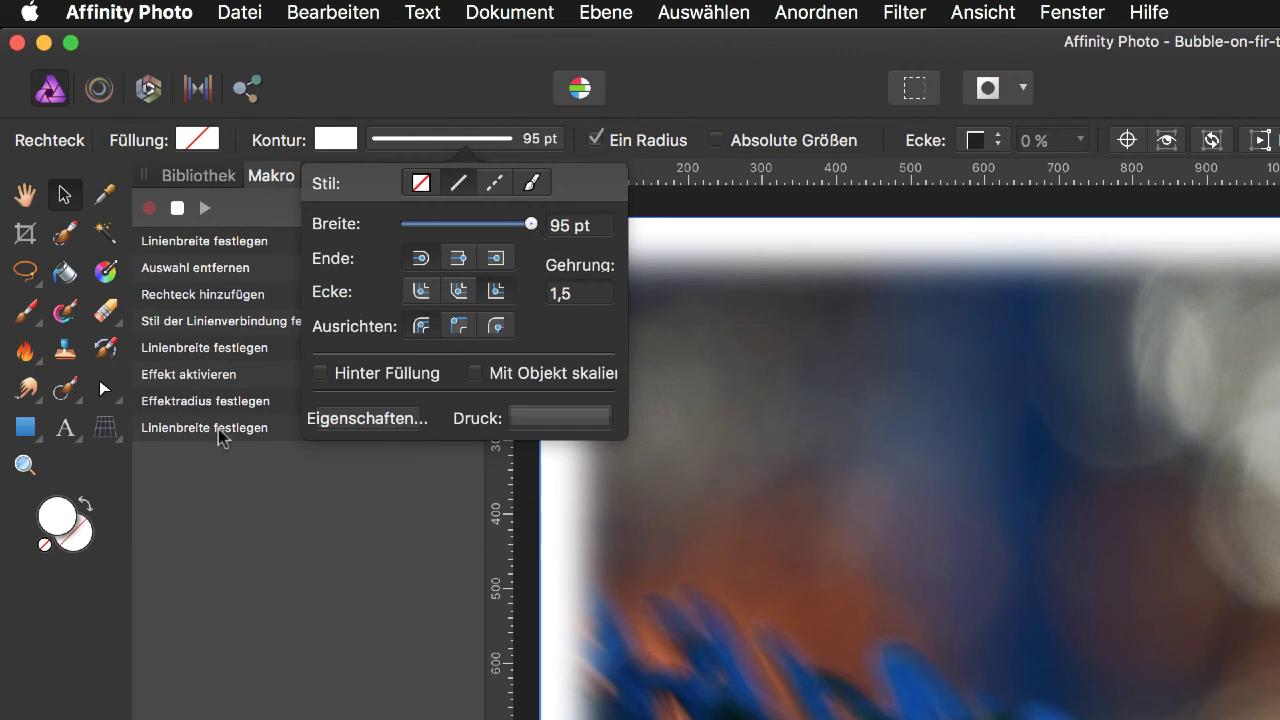
click(320, 531)
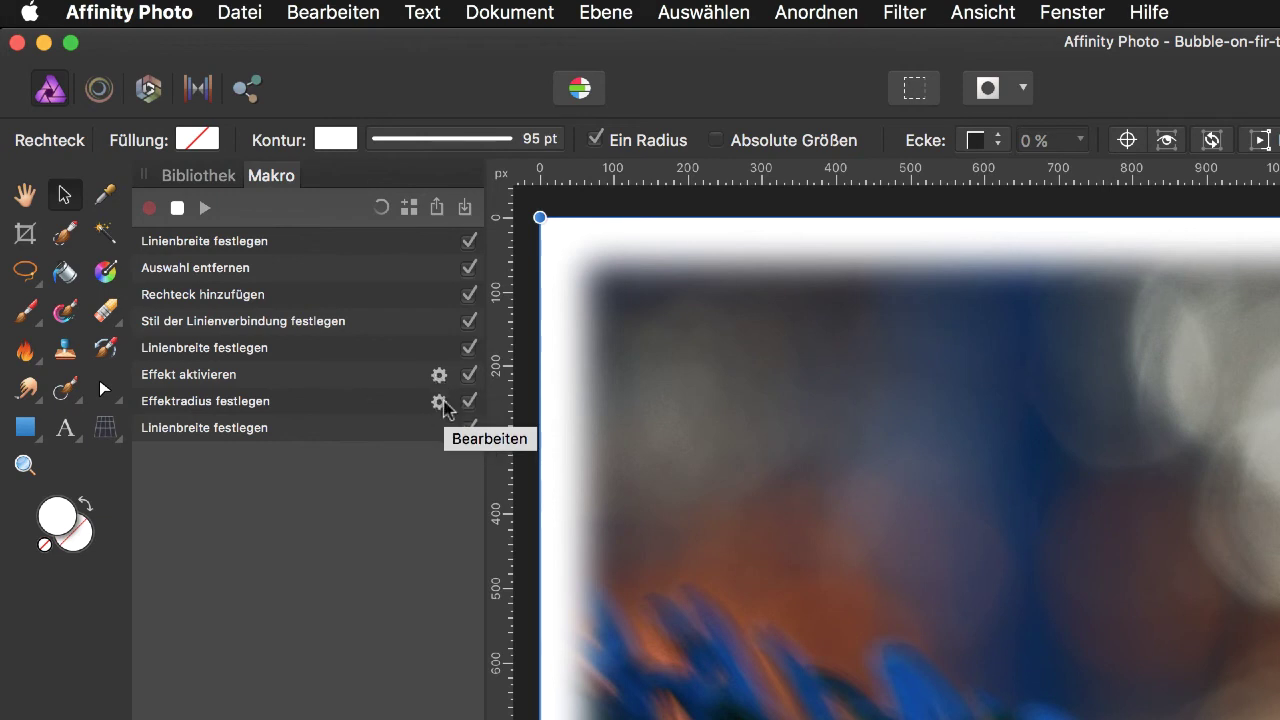
click(440, 401)
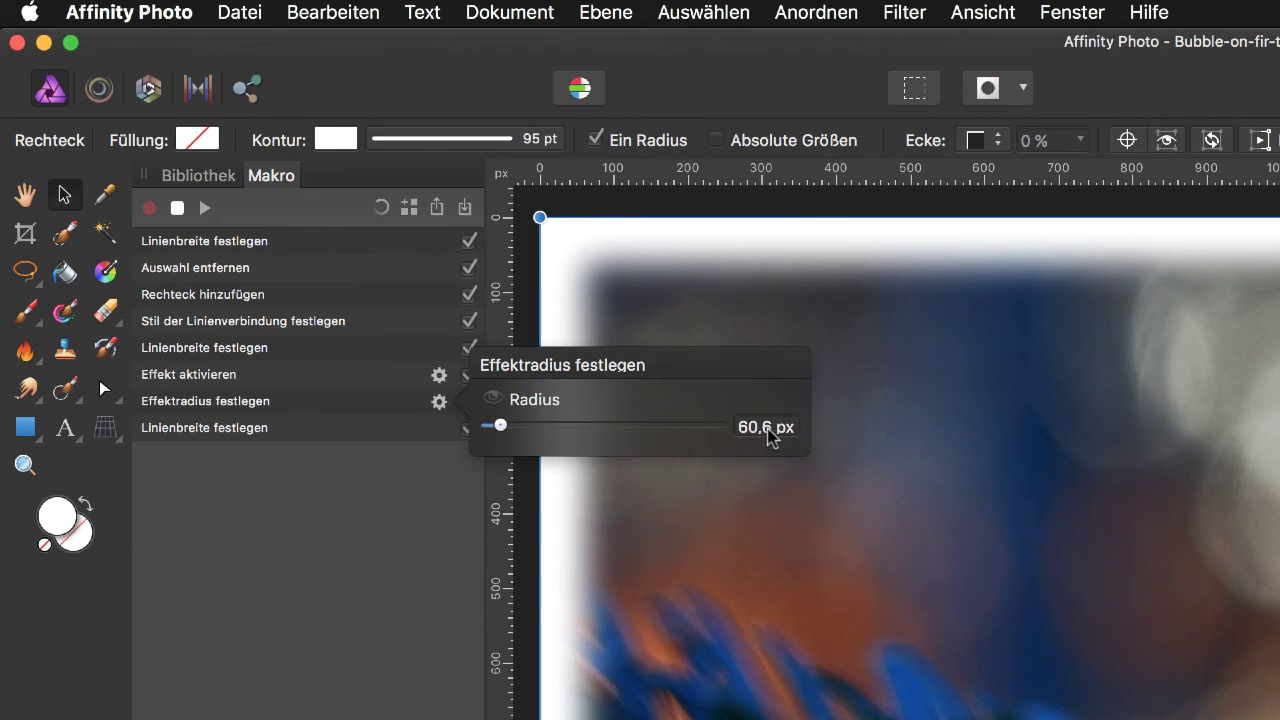
drag(501, 426, 478, 428)
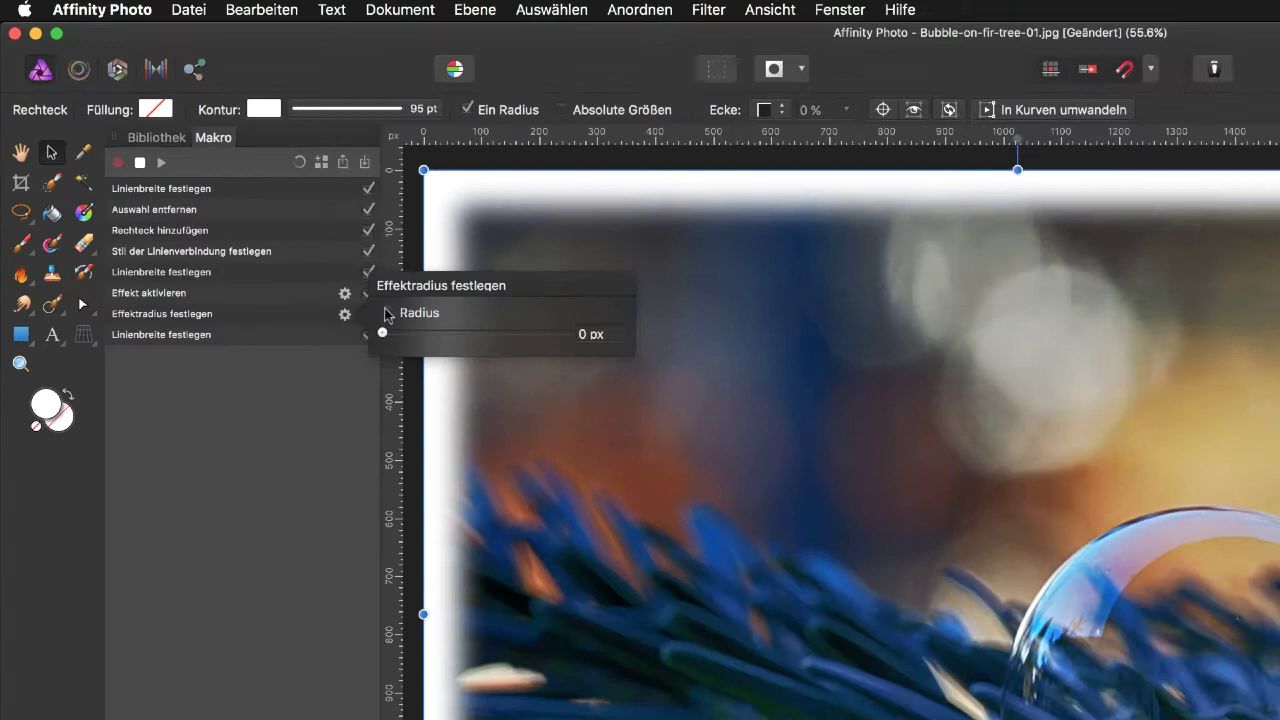
Expose the blur Radius as a run-time prompt named 'Linchärfe einstellen'.
click(492, 399)
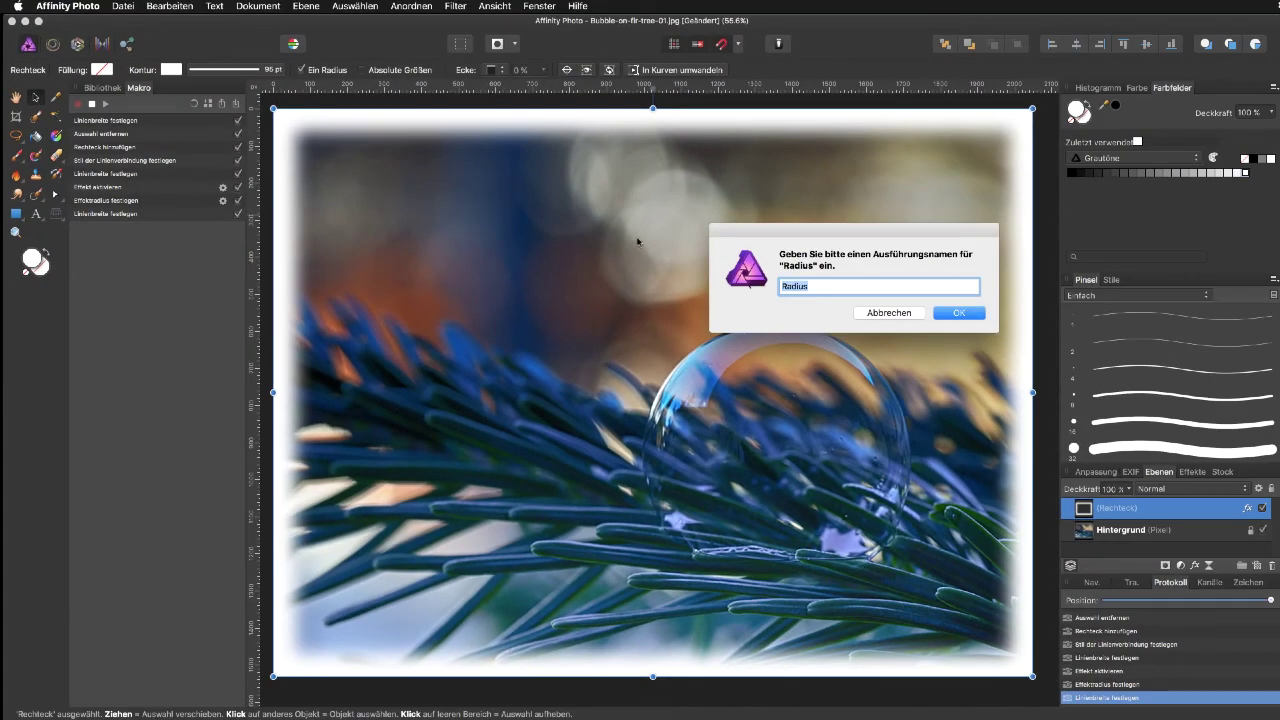
text(Lin)
text(chärfe)
text( einstellen)
click(955, 316)
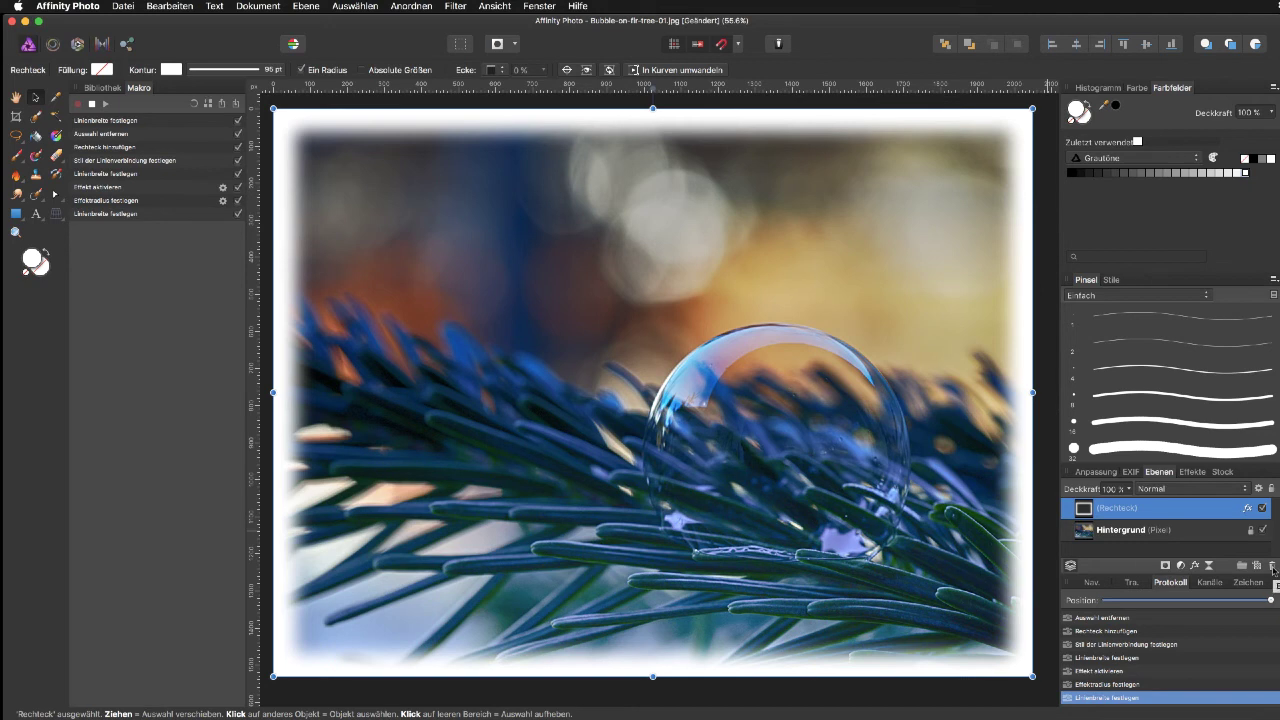
Stop the macro recording and delete the Rechteck frame layer.
click(1273, 566)
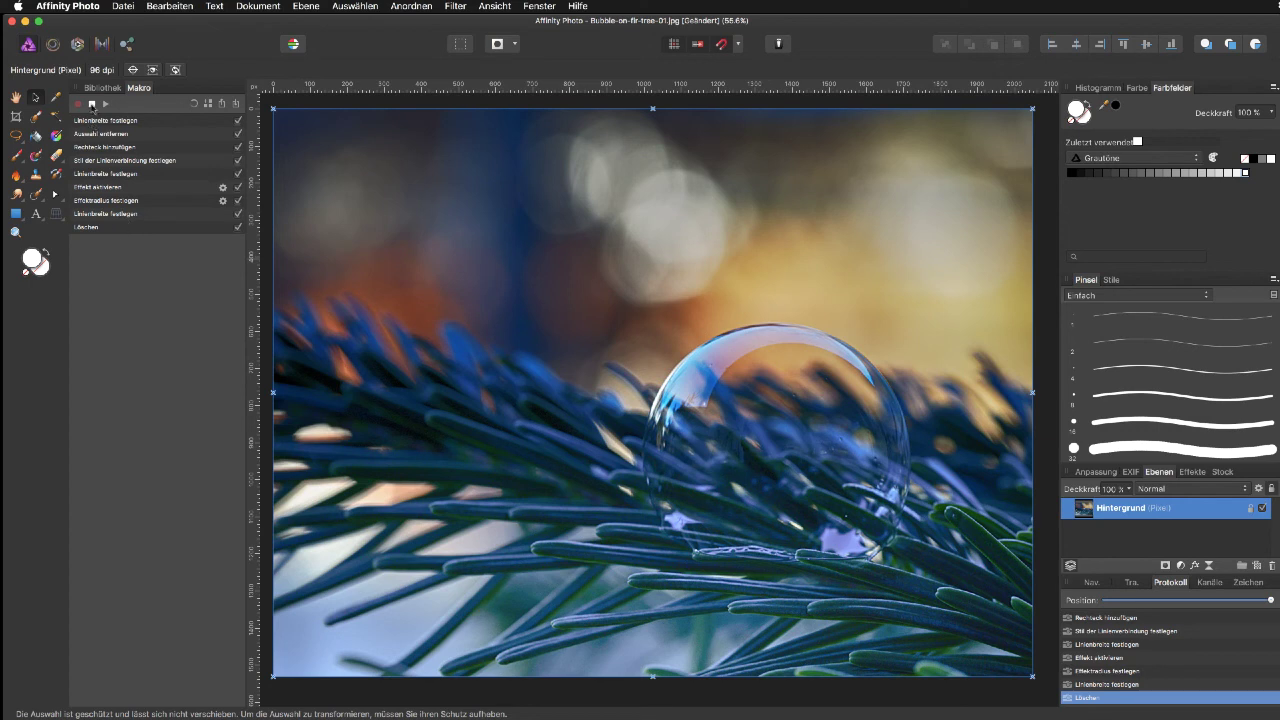
key(super+z)
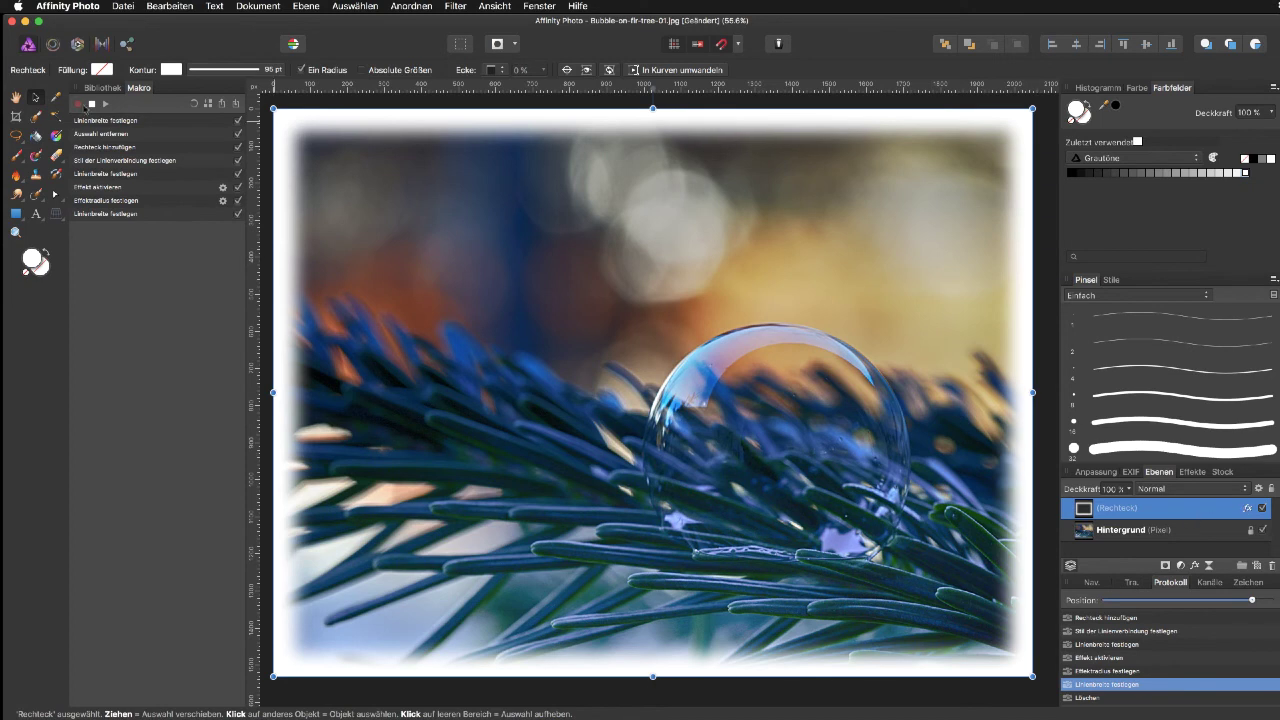
click(92, 104)
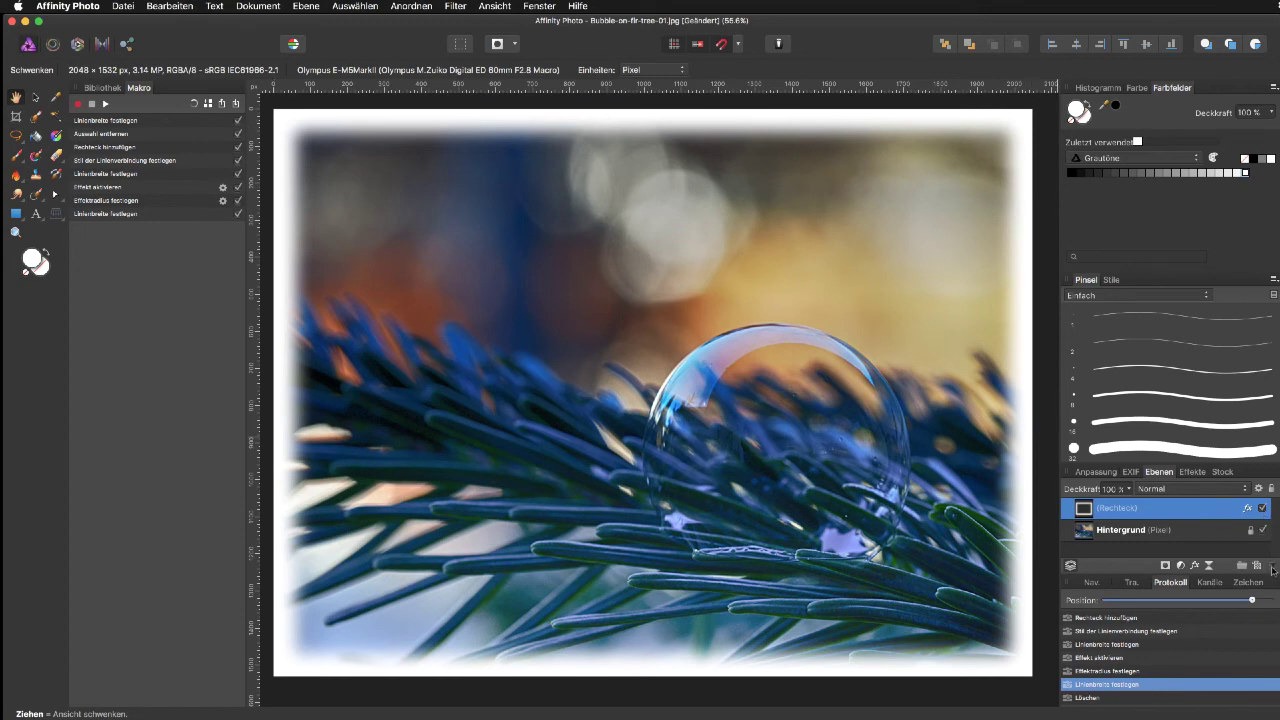
click(1272, 567)
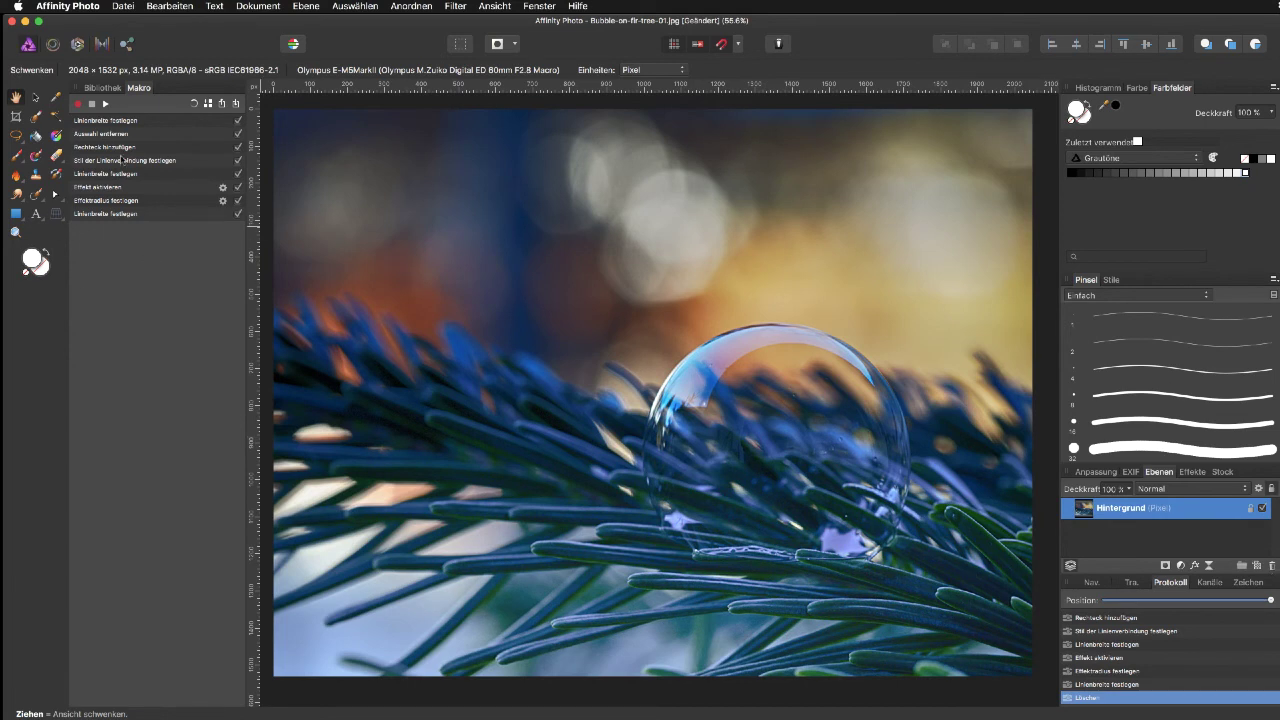
Run the frame macro and apply an 81.6 px blur in the Unschärfe einstellen prompt.
click(105, 104)
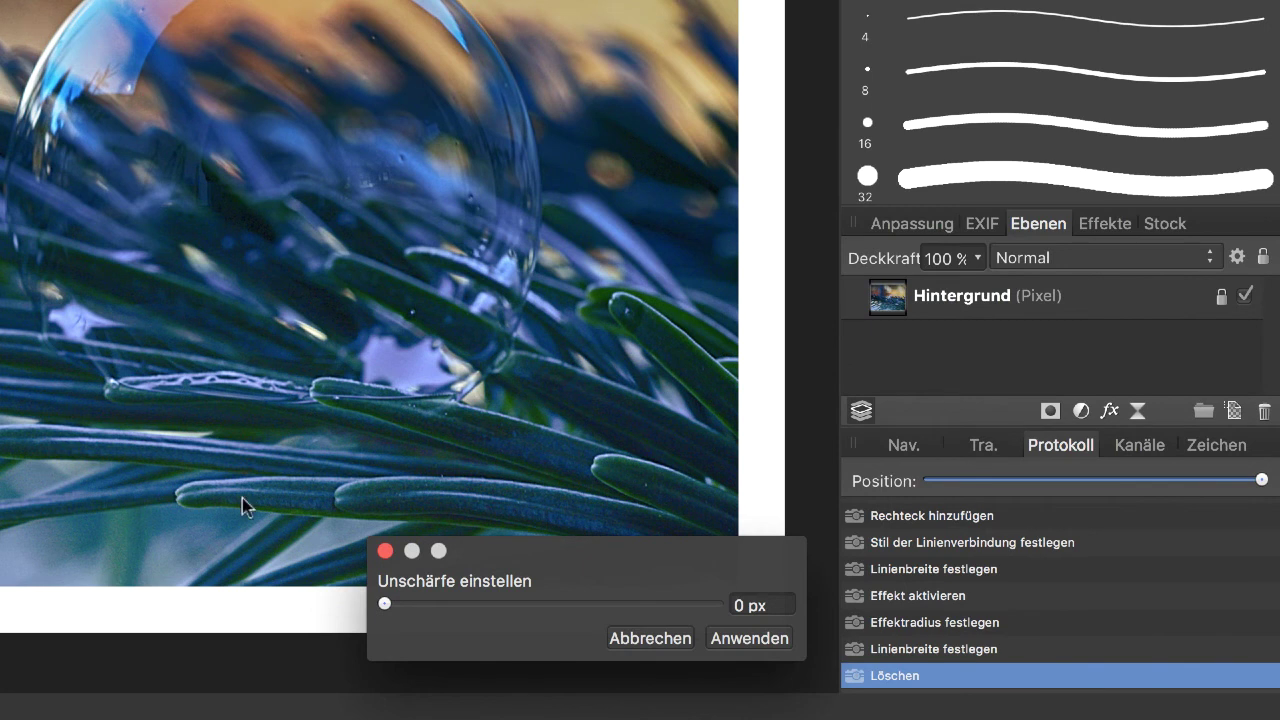
mouse_move(520, 553)
mouse_down()
mouse_move(457, 457)
mouse_move(486, 420)
mouse_move(523, 440)
mouse_move(526, 470)
mouse_up()
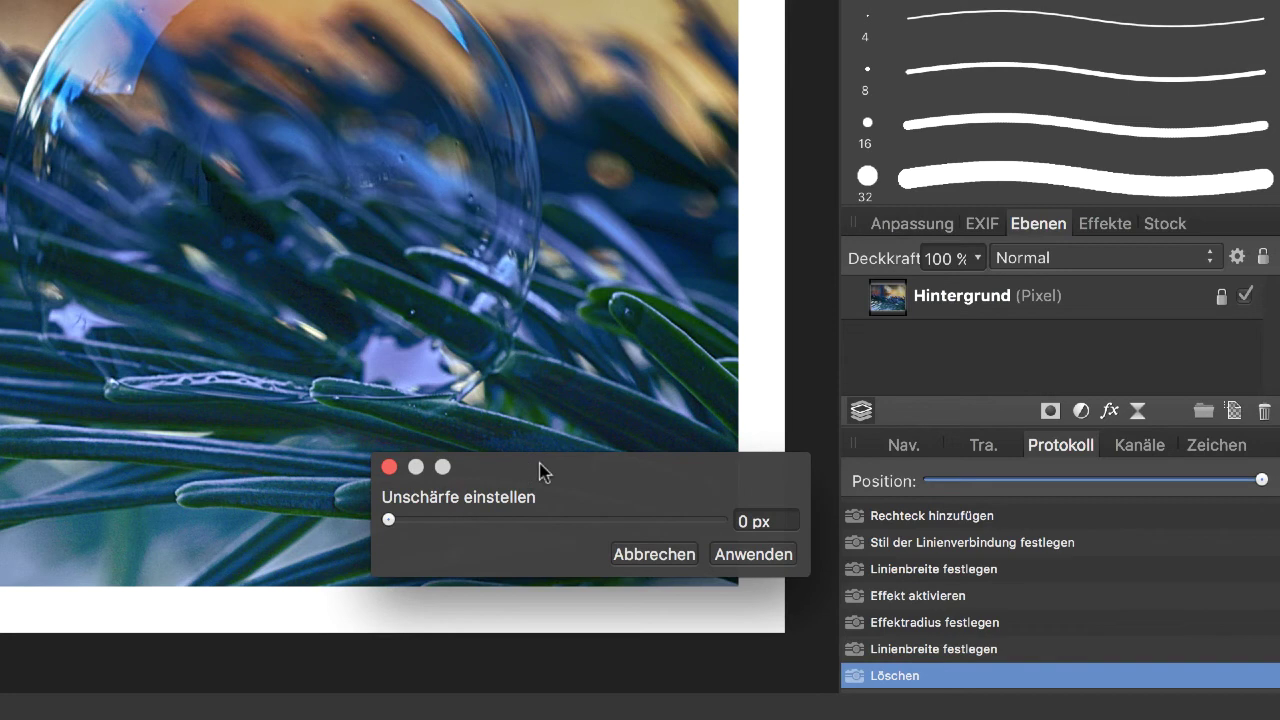
mouse_move(389, 520)
mouse_down()
mouse_move(446, 522)
mouse_move(414, 520)
mouse_up()
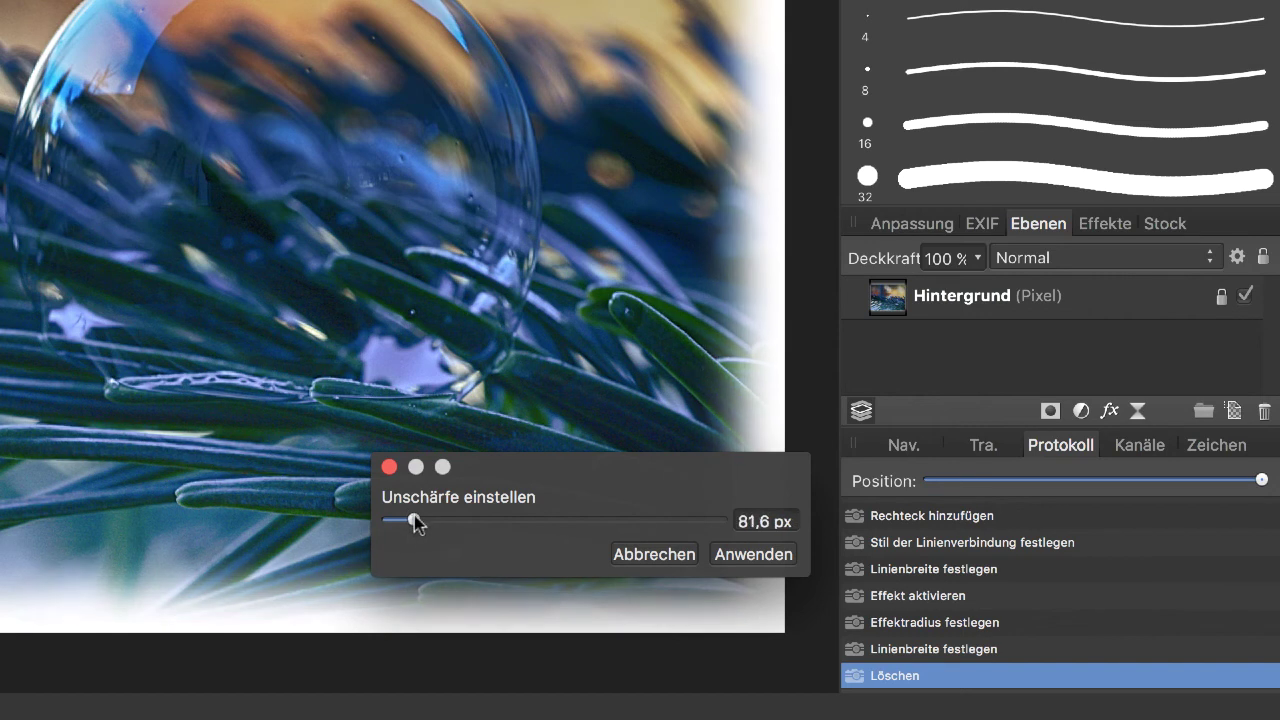
click(766, 555)
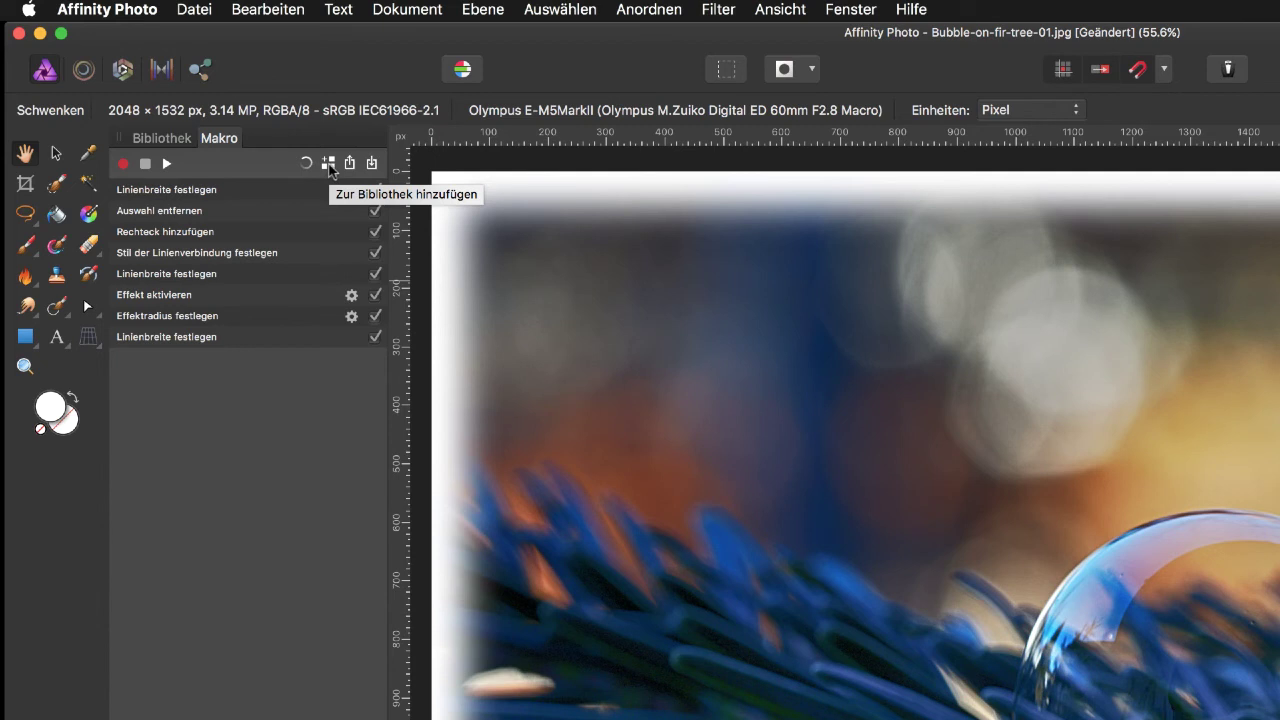
Add the macro to the library as 'Weißer Rahmen mit Weichzeichner', filed under the Rahmen category.
click(329, 165)
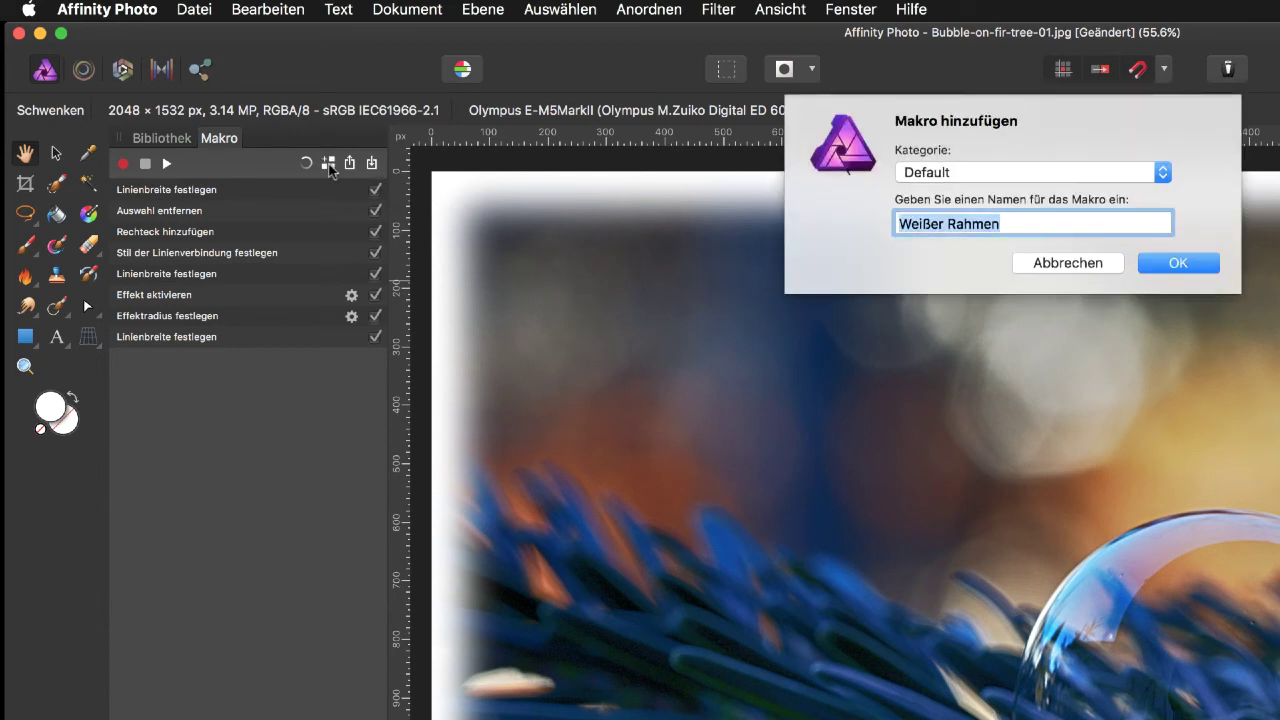
click(1049, 222)
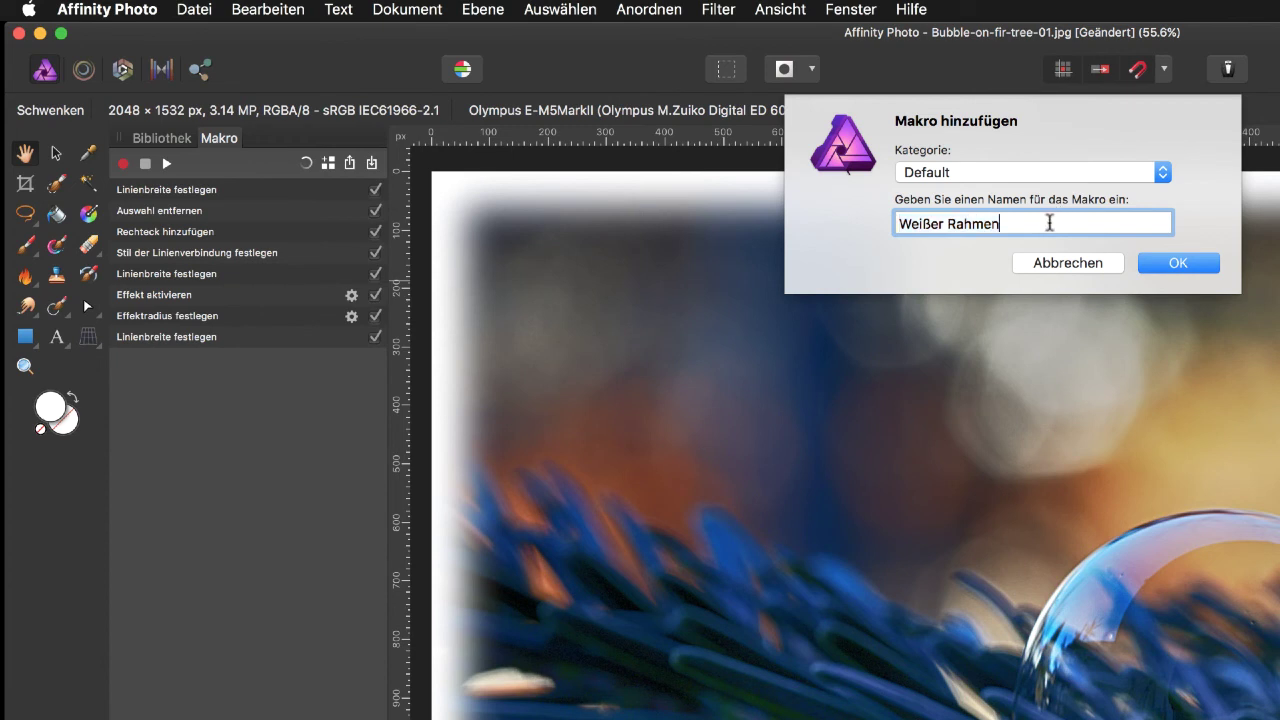
text(mitUn)
key(BackSpace)
key(BackSpace)
text(Weichzeichner)
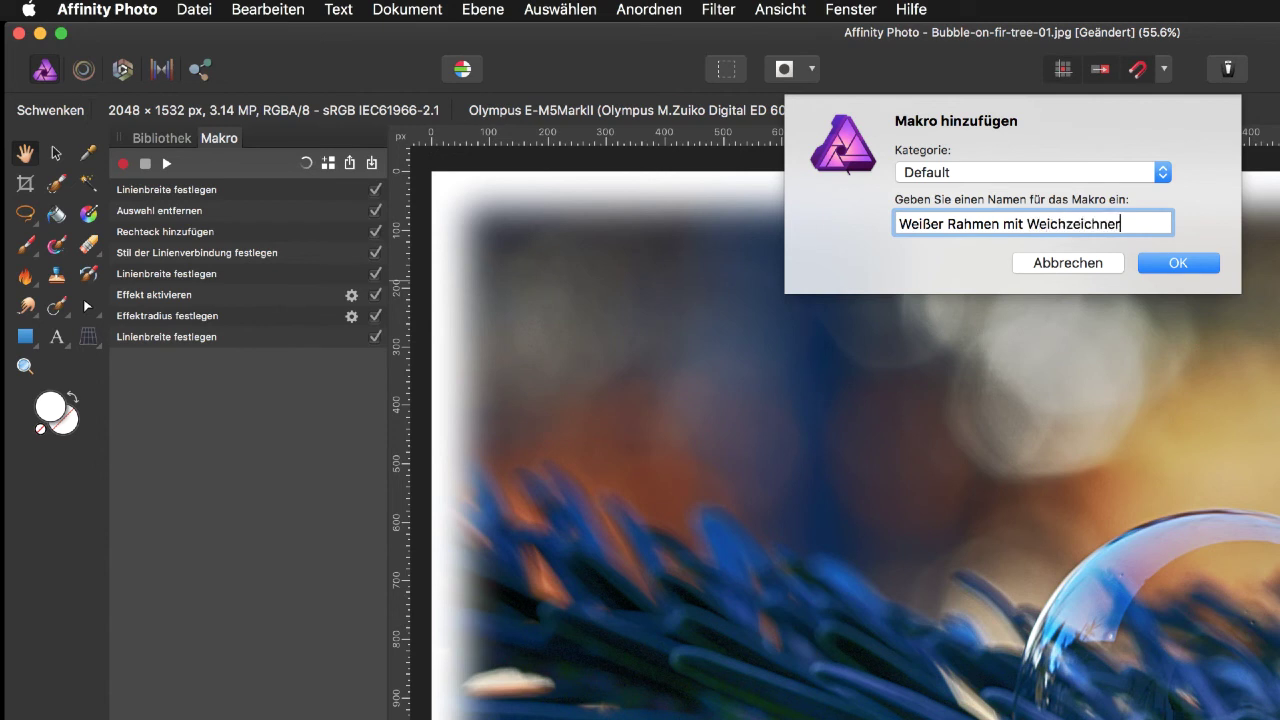
click(1163, 173)
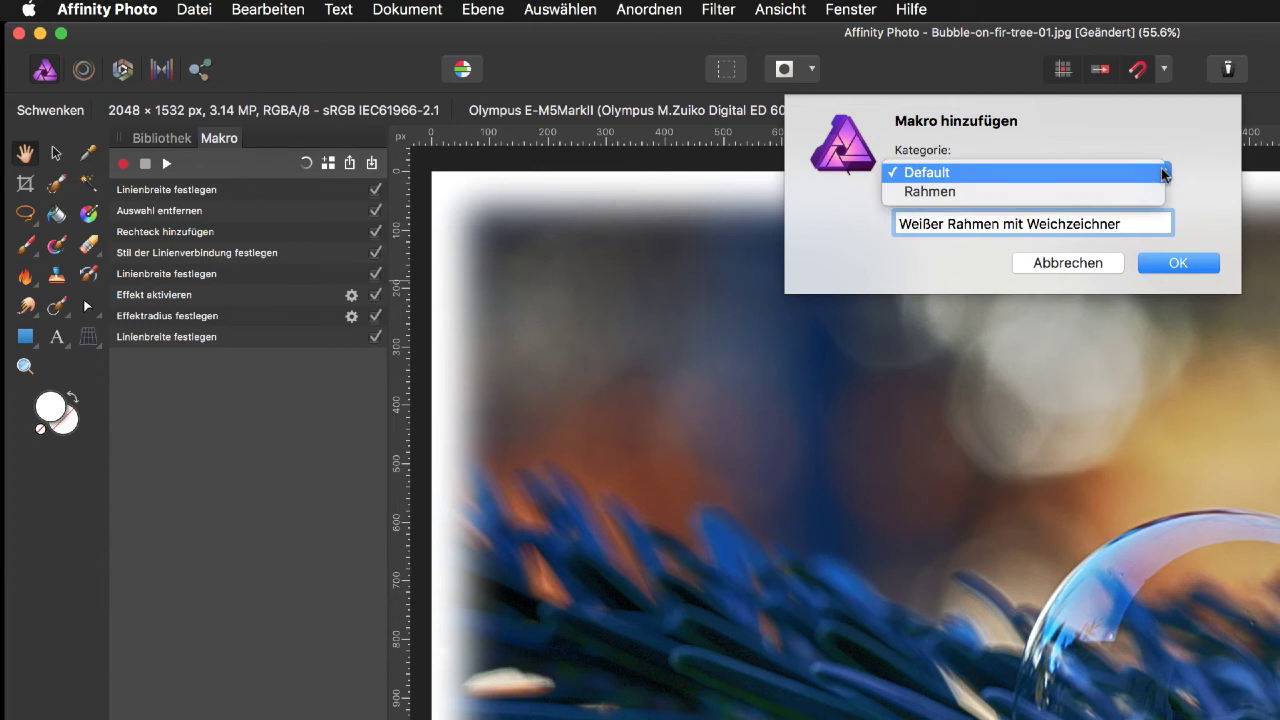
click(1140, 192)
click(1177, 266)
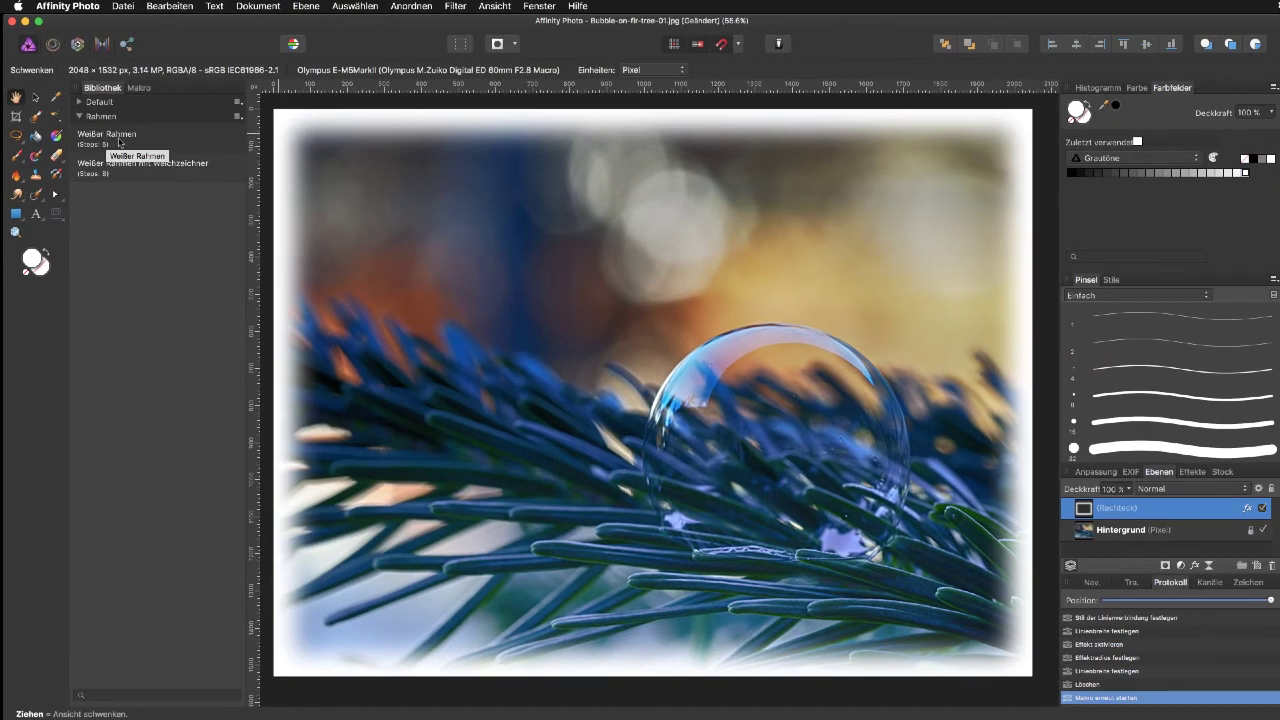
Test and undo the Weißer Rahmen macro, then run Weißer Rahmen mit Weichzeichner on the photo.
click(119, 140)
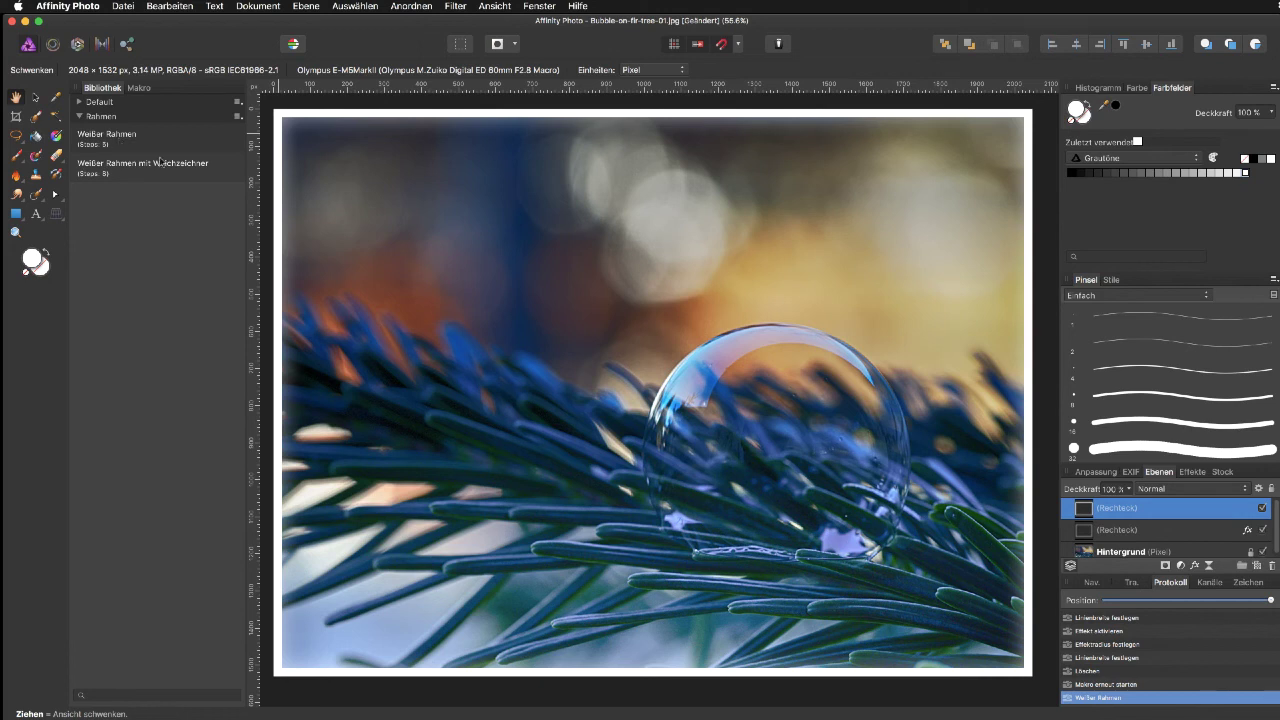
click(1273, 566)
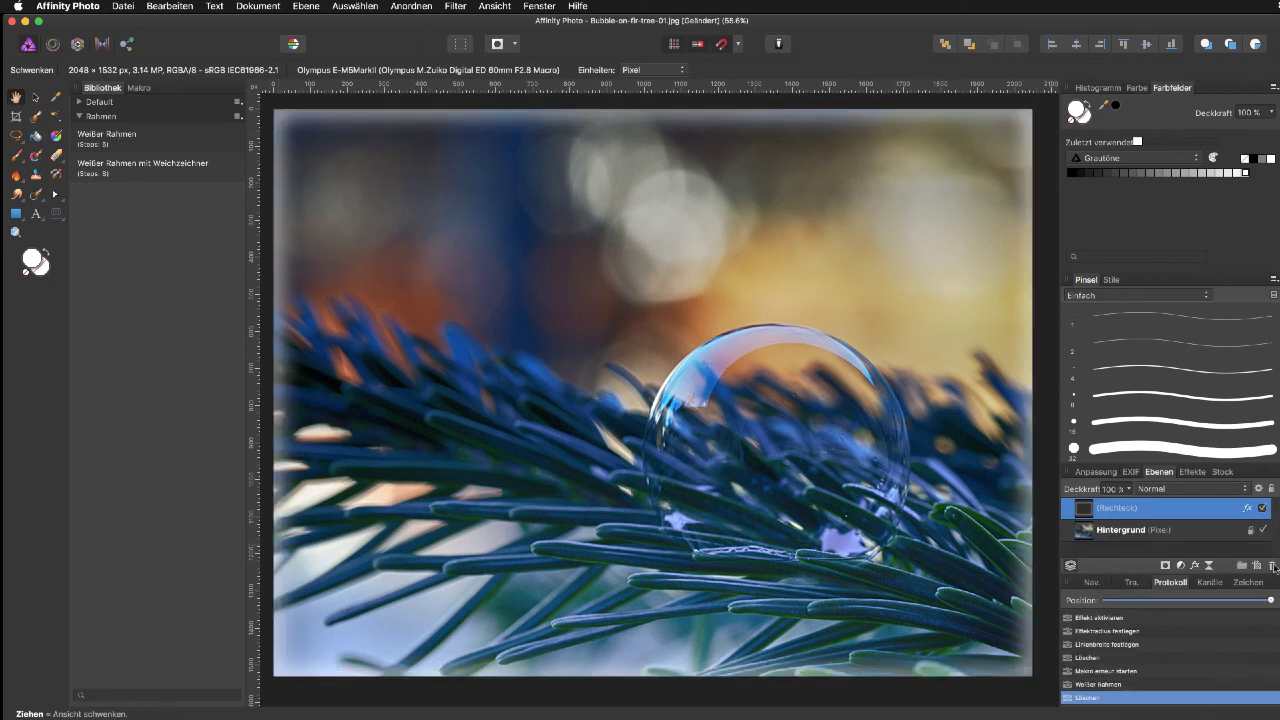
click(1273, 566)
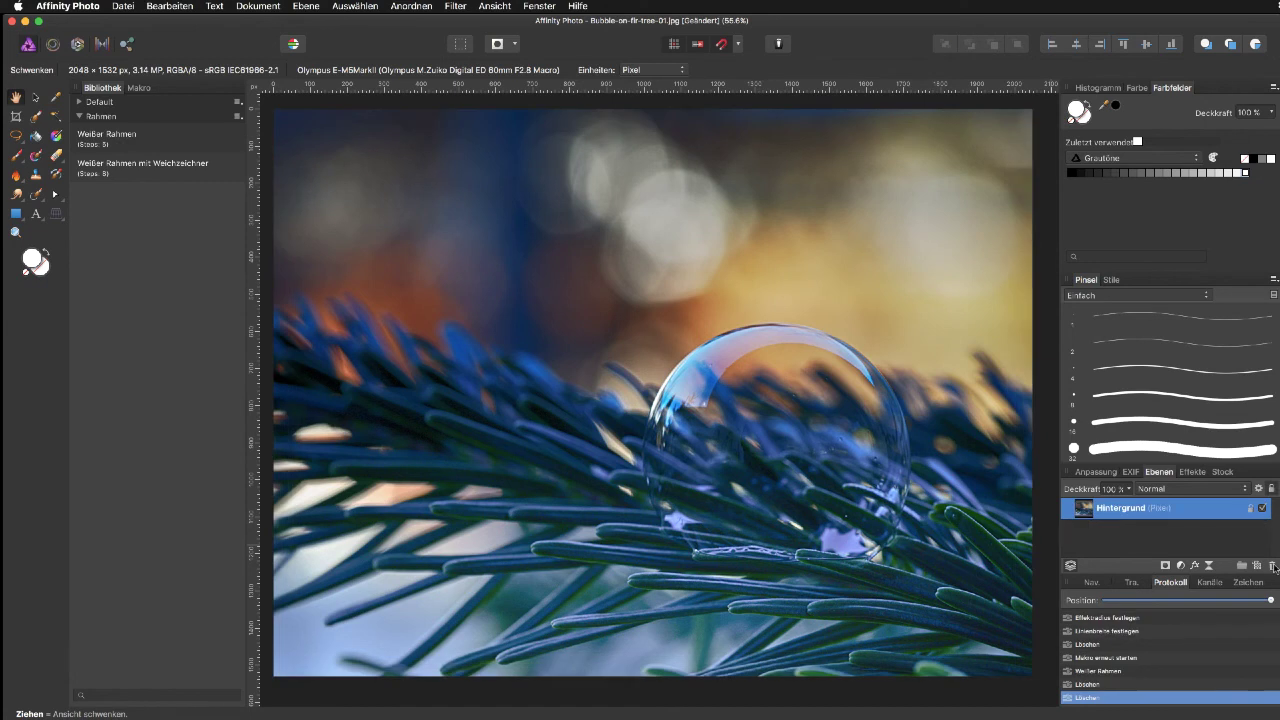
click(128, 134)
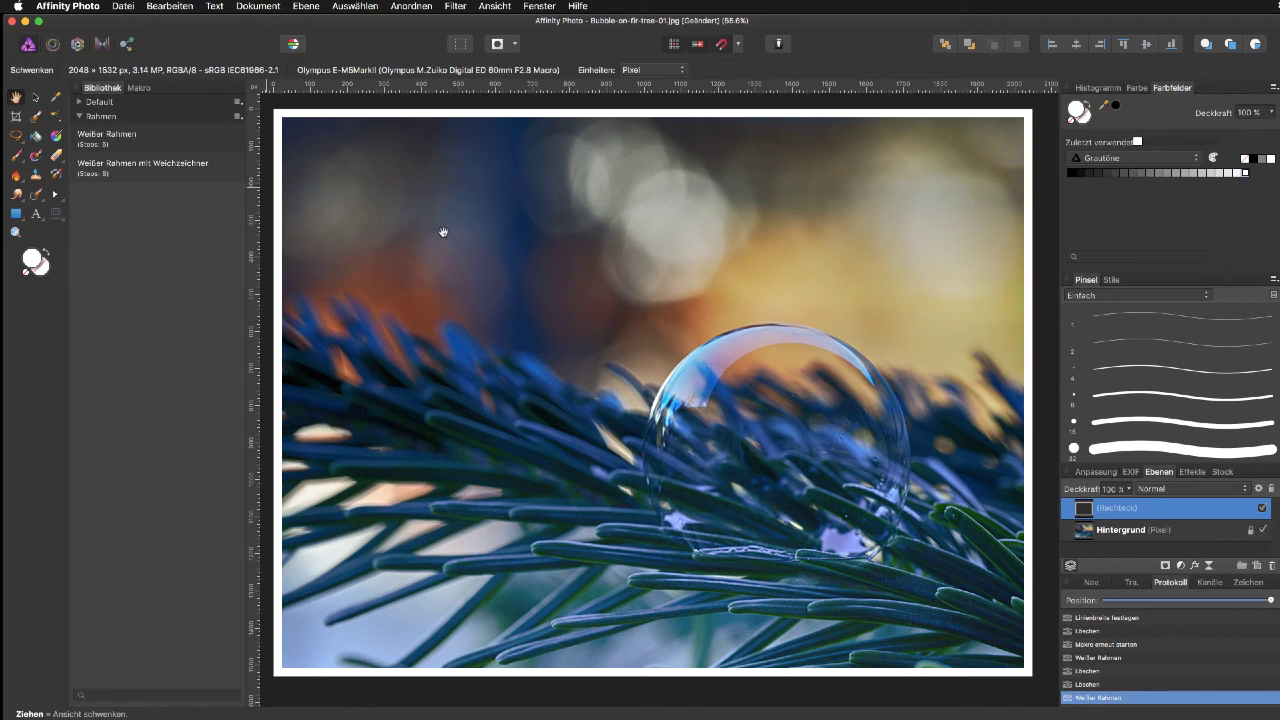
key(super+z)
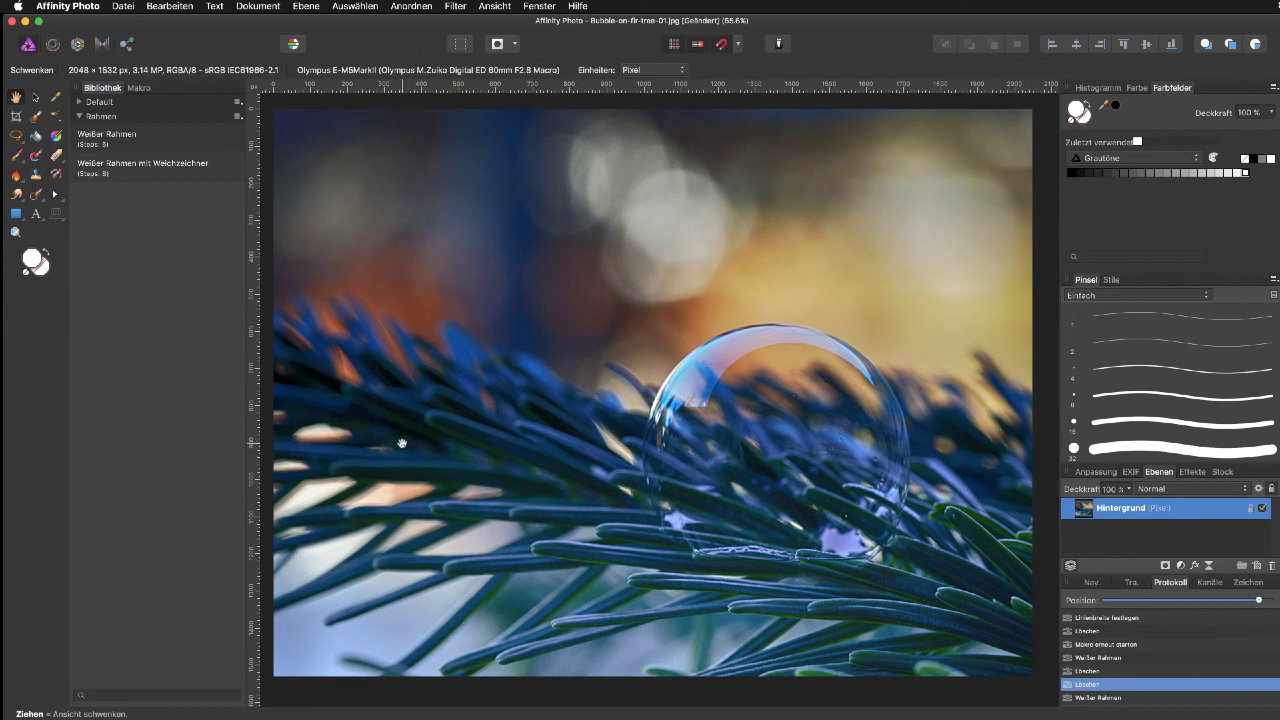
click(139, 168)
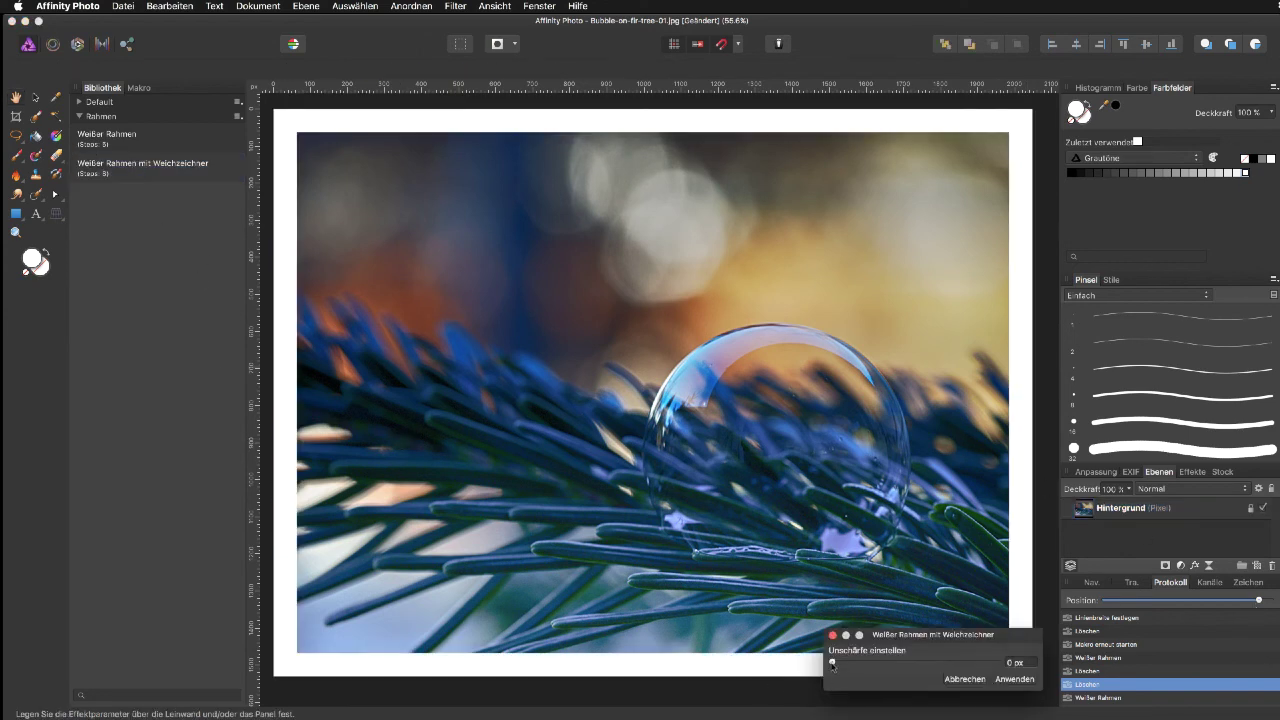
Set the frame's inner-edge blur to about 48 px, apply it, and select the Move tool (V).
drag(832, 663, 842, 666)
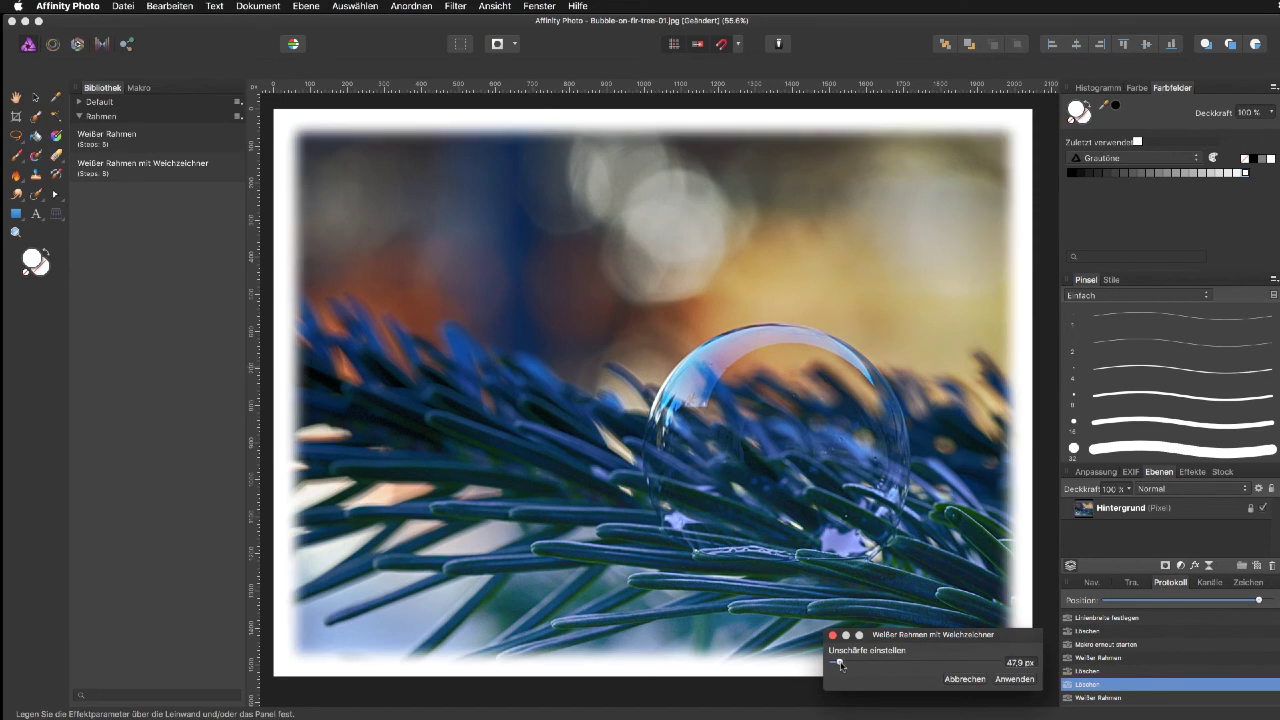
click(1019, 680)
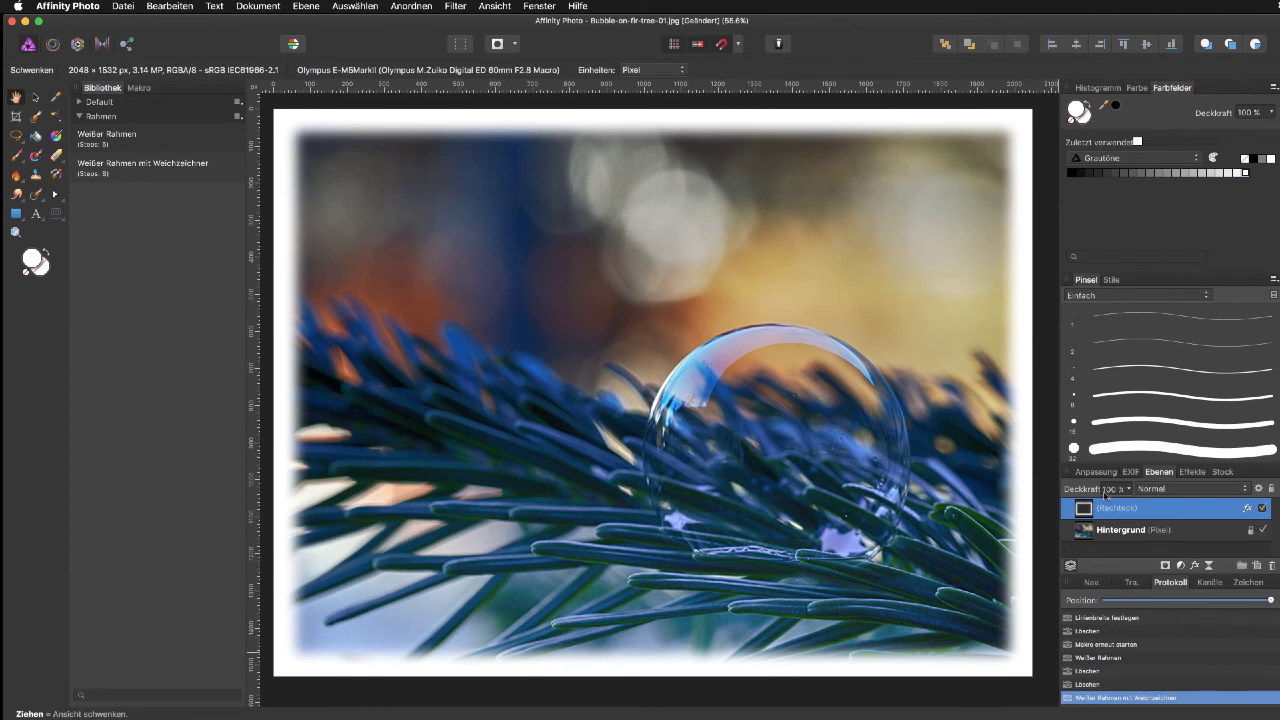
key(ctrl+z)
key(v)
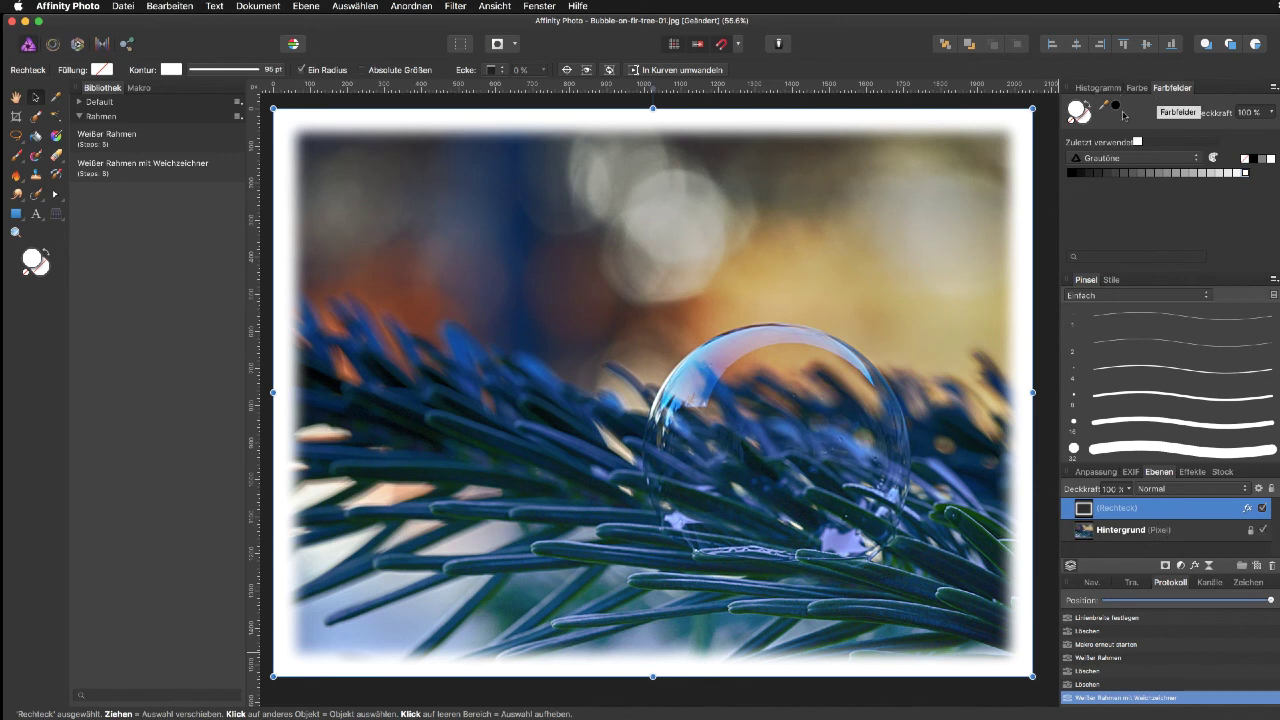
Recolour the frame through several greys to black, then sample a warm beige from the photo.
click(1114, 175)
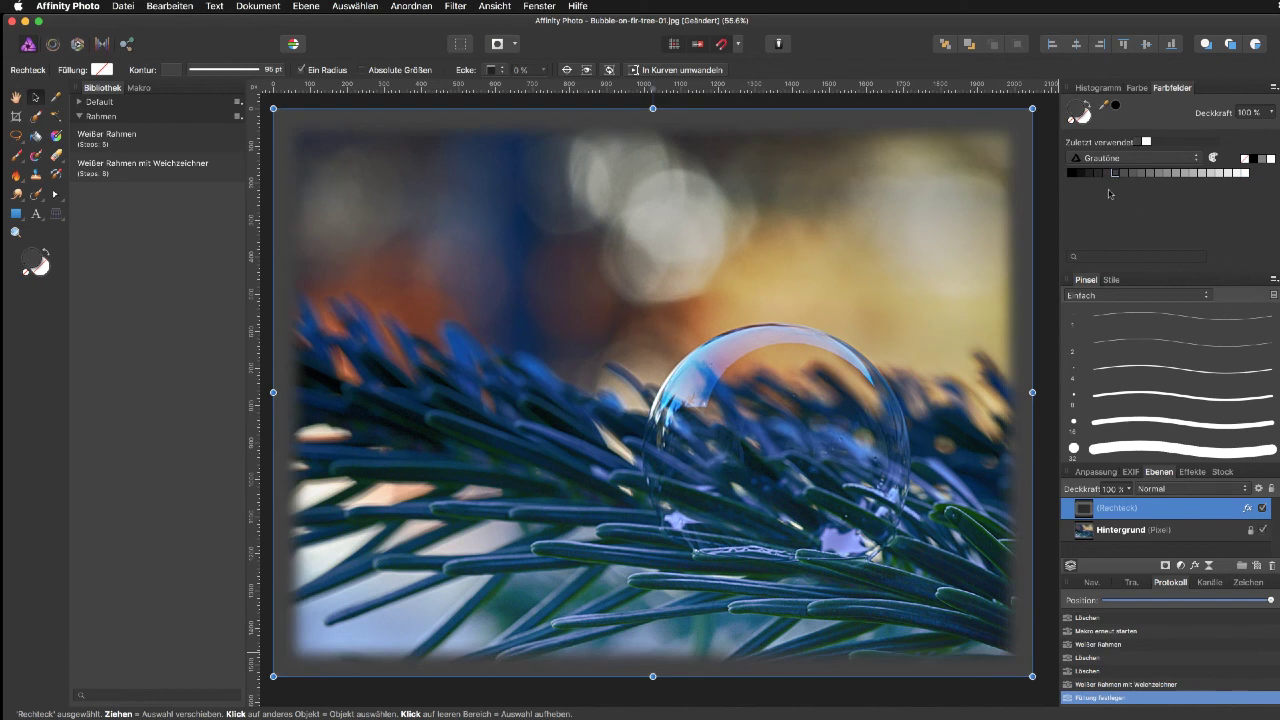
click(1100, 176)
click(1127, 177)
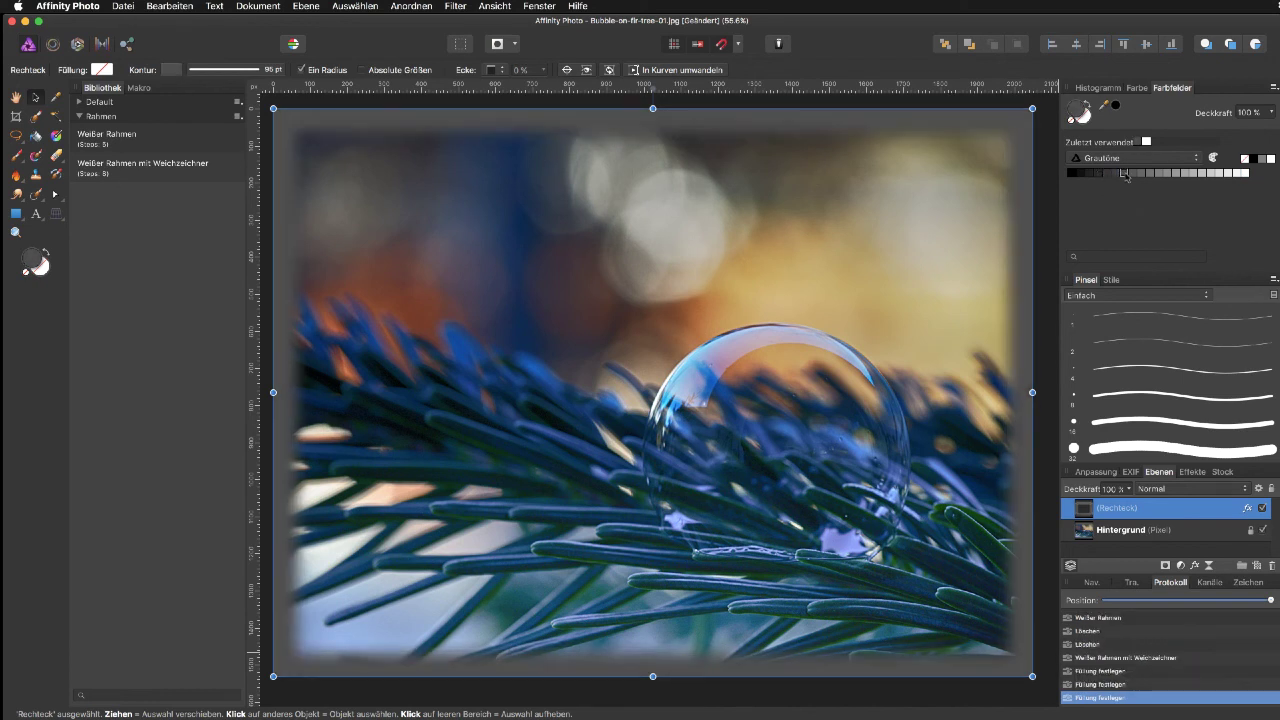
click(1074, 176)
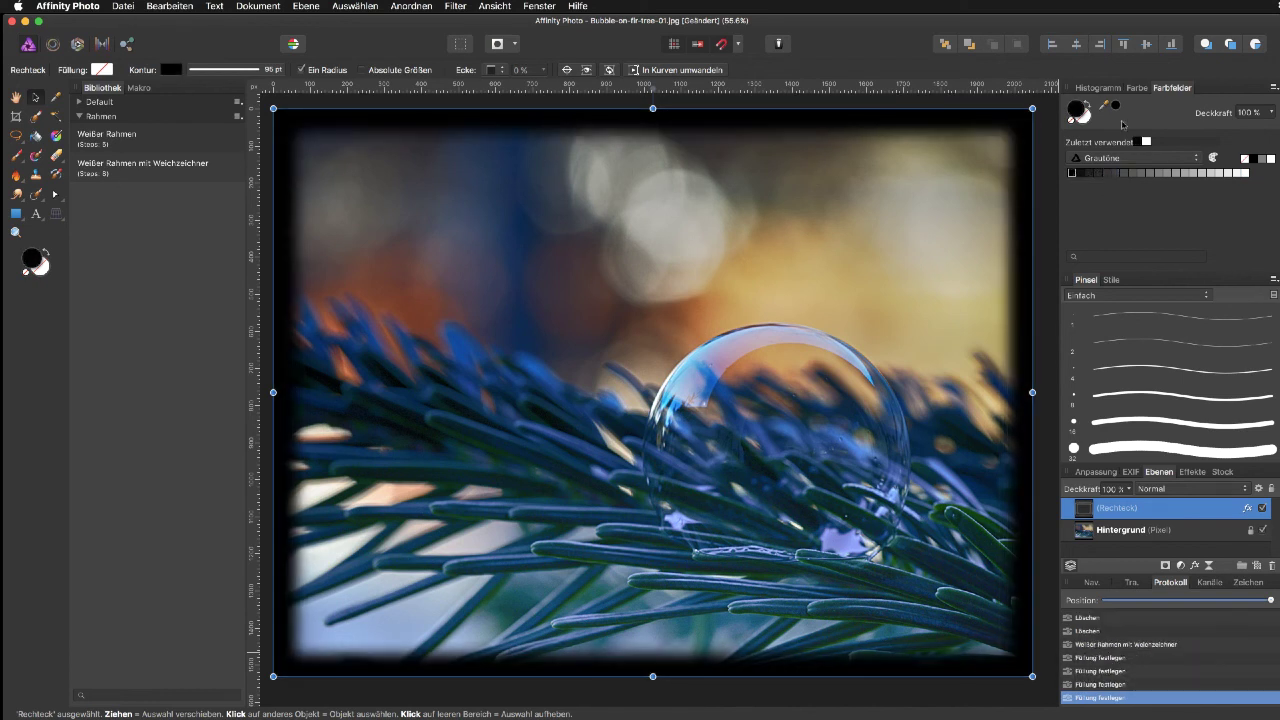
drag(1104, 105, 861, 286)
Give the frame the sampled beige colour and raise its Gaussian blur radius to about 88 px.
click(1115, 106)
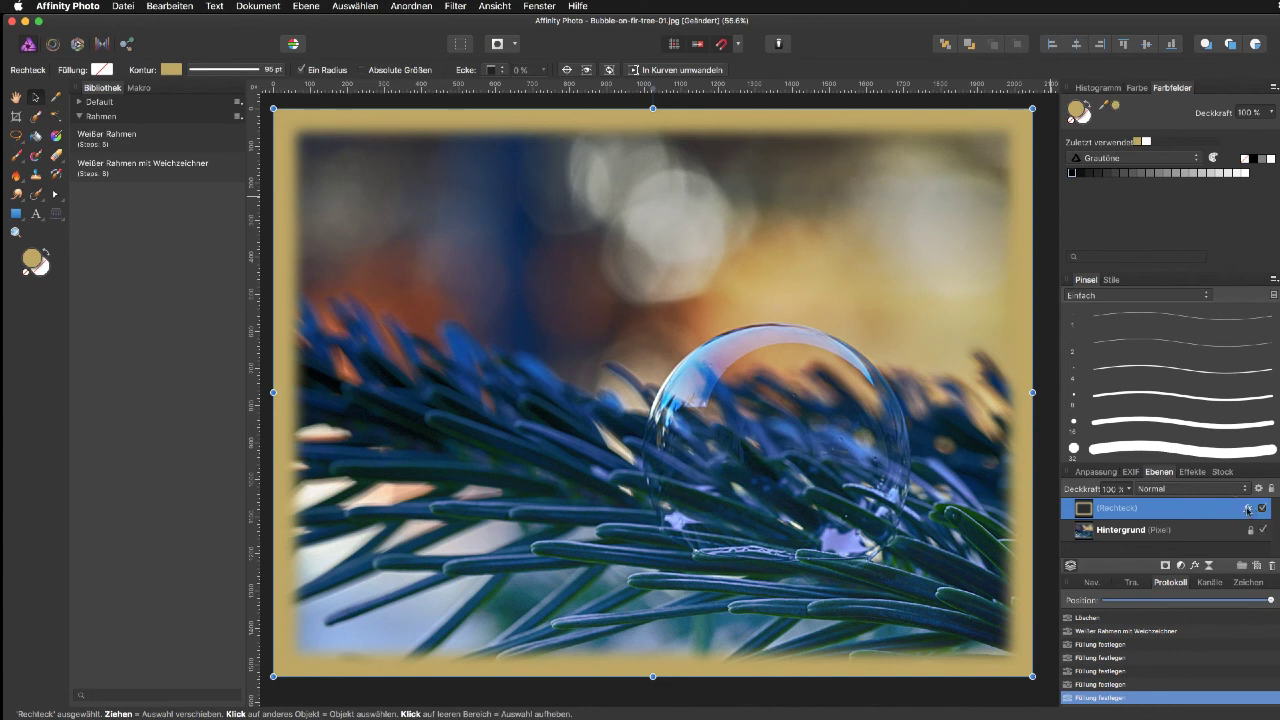
click(1247, 509)
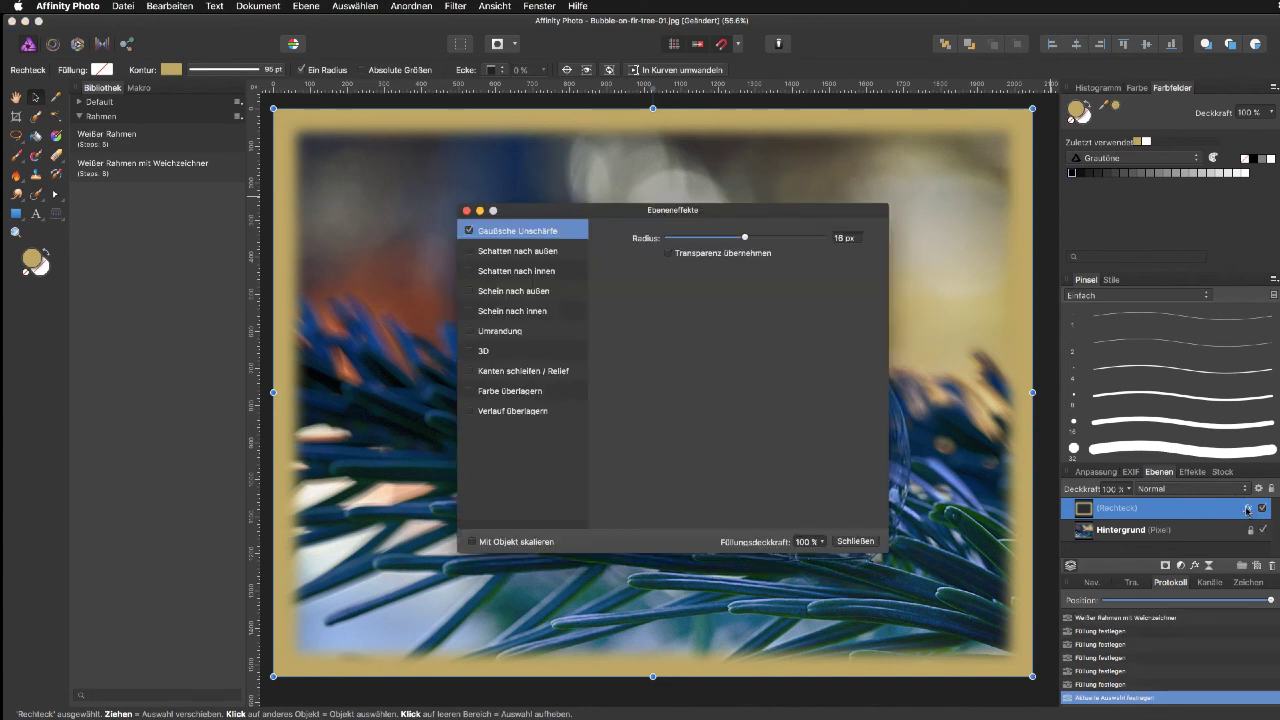
click(744, 238)
drag(744, 238, 811, 239)
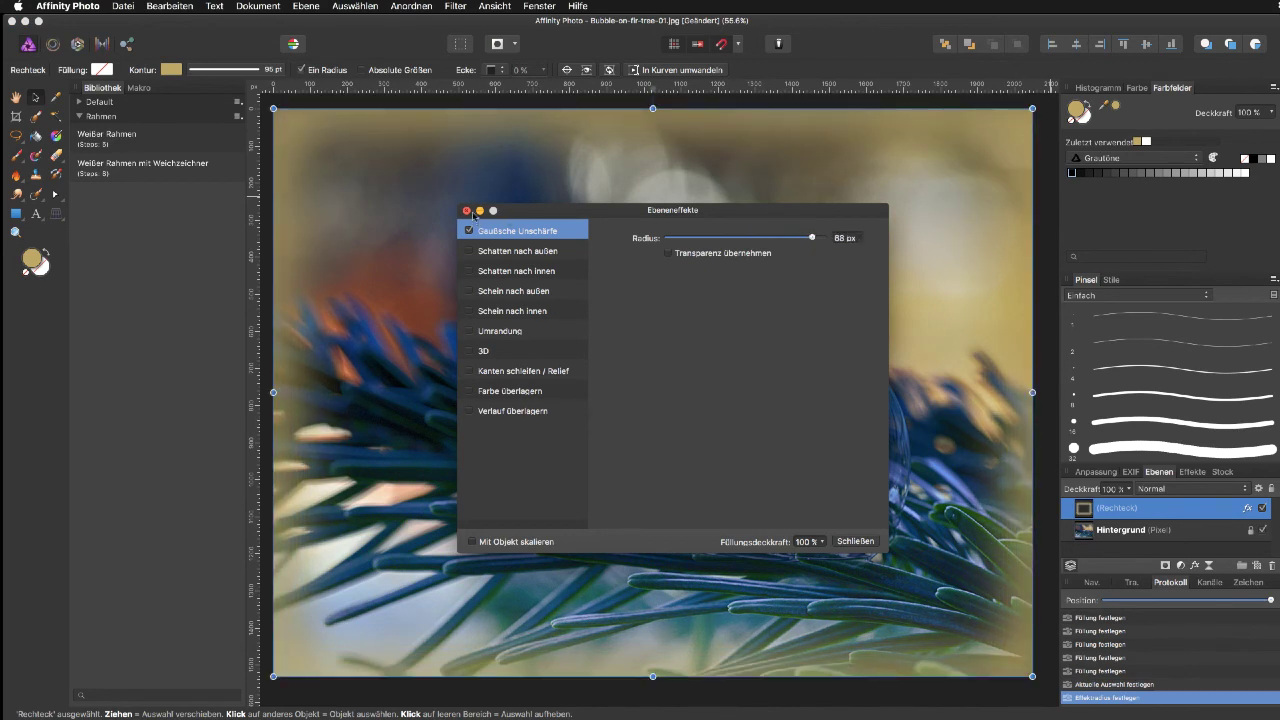
click(850, 541)
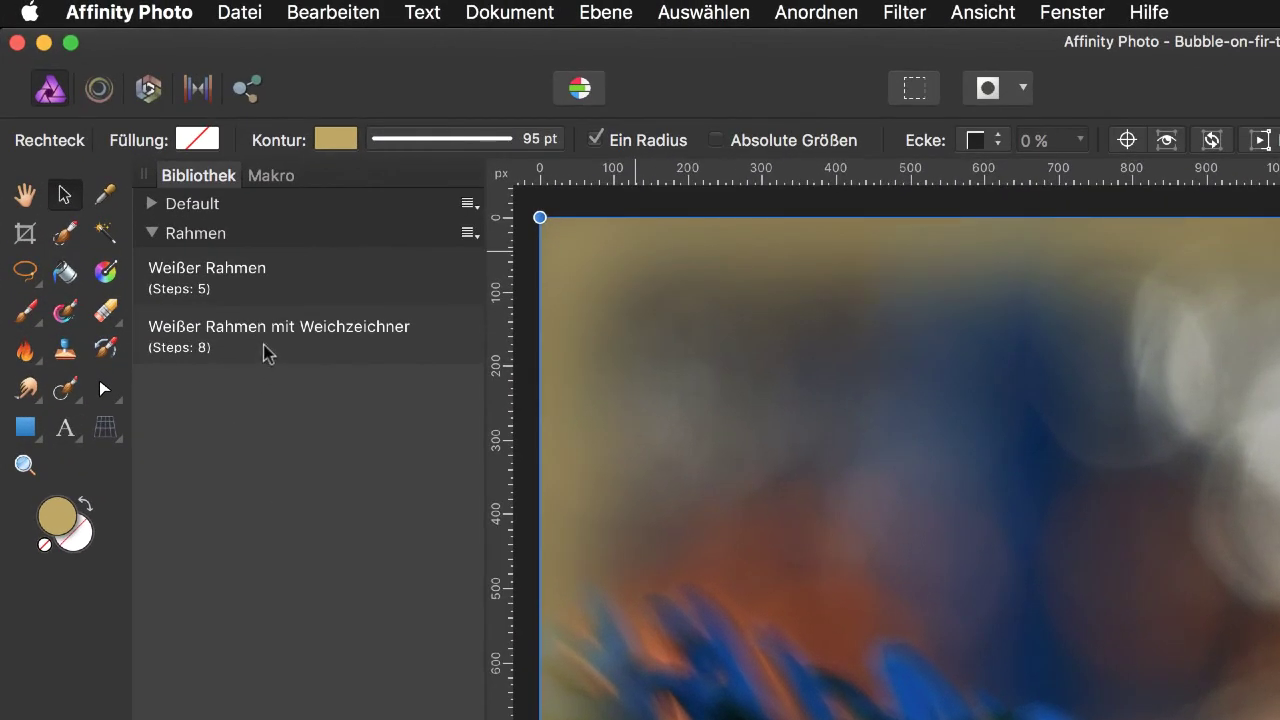
Export the soft frame macro as the file 'Rahmen-weiß-Weichzeichnen' from its edit view.
right_click(266, 347)
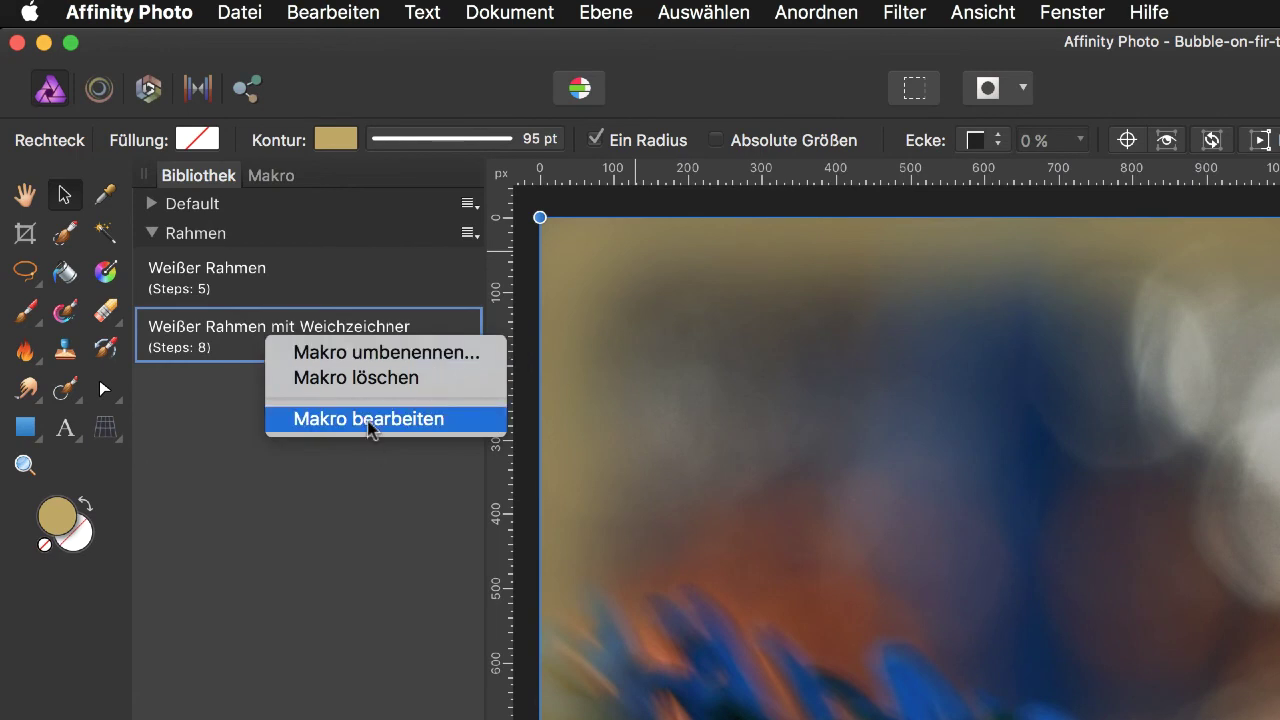
click(370, 424)
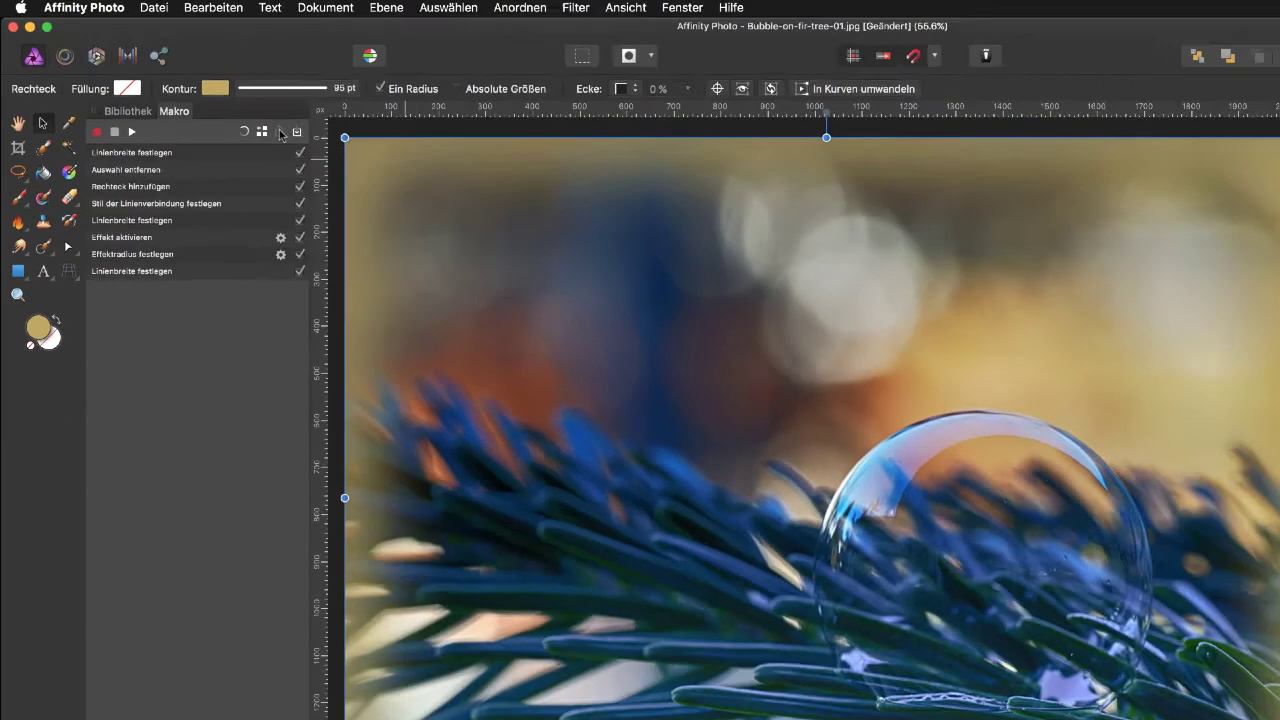
click(436, 207)
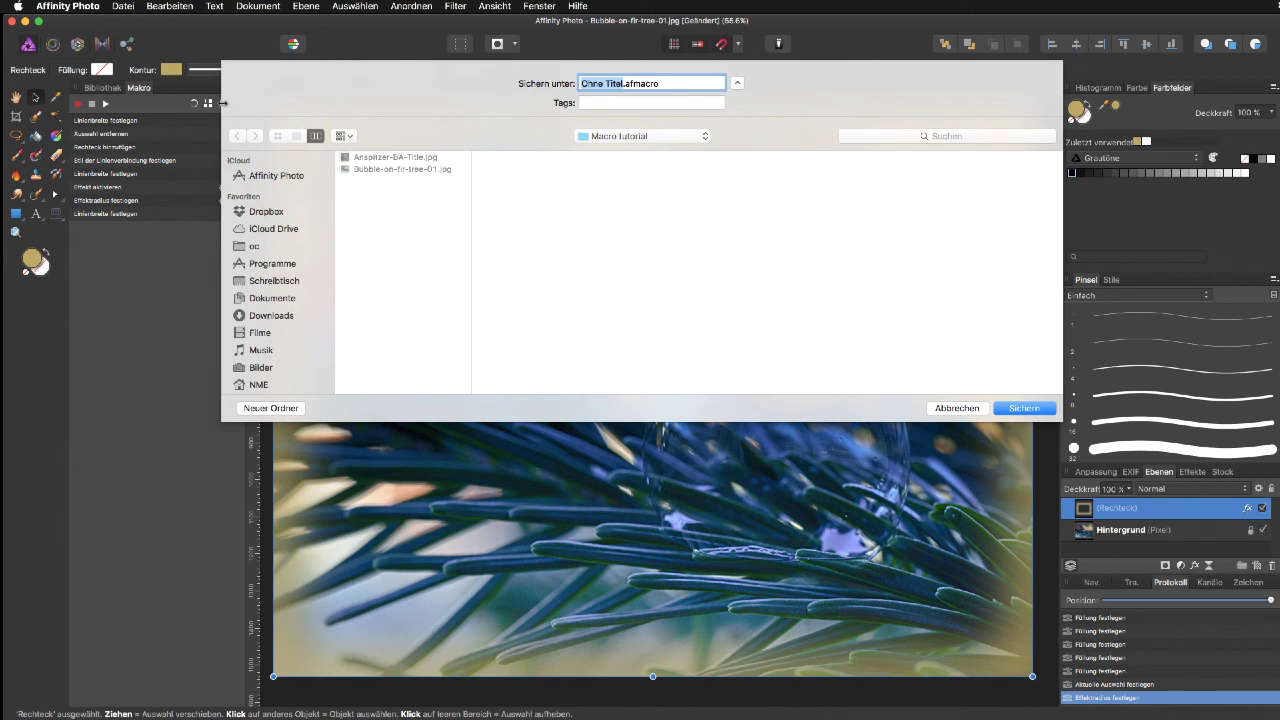
text(Rahmen-weiß-Weich)
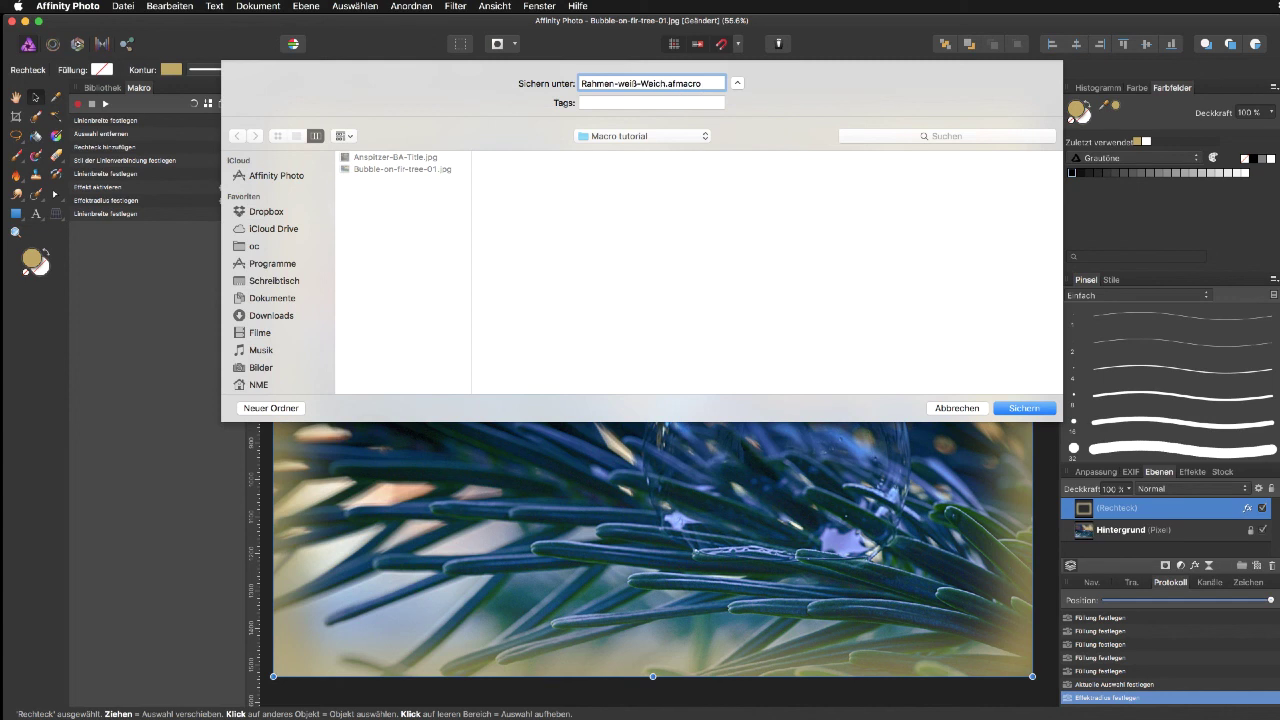
text(zeichnen)
key(Return)
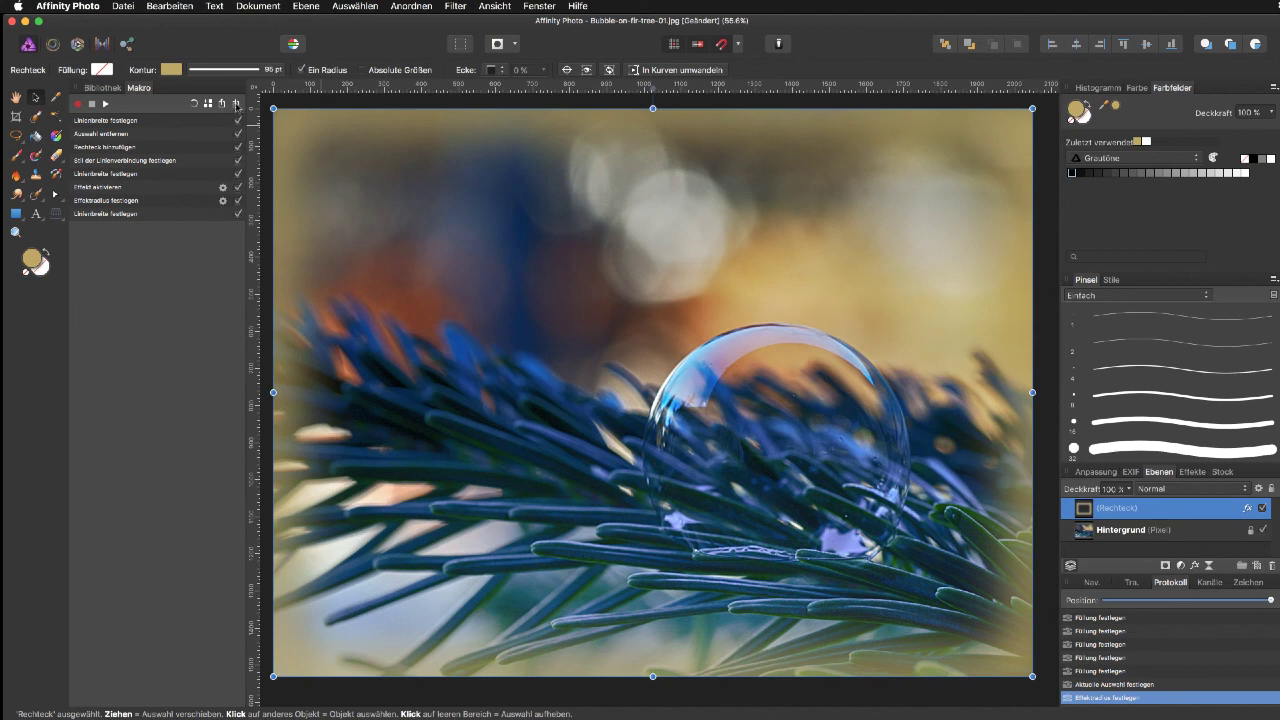
Check the import file chooser, cancel it, and return to the macro Bibliothek.
click(236, 103)
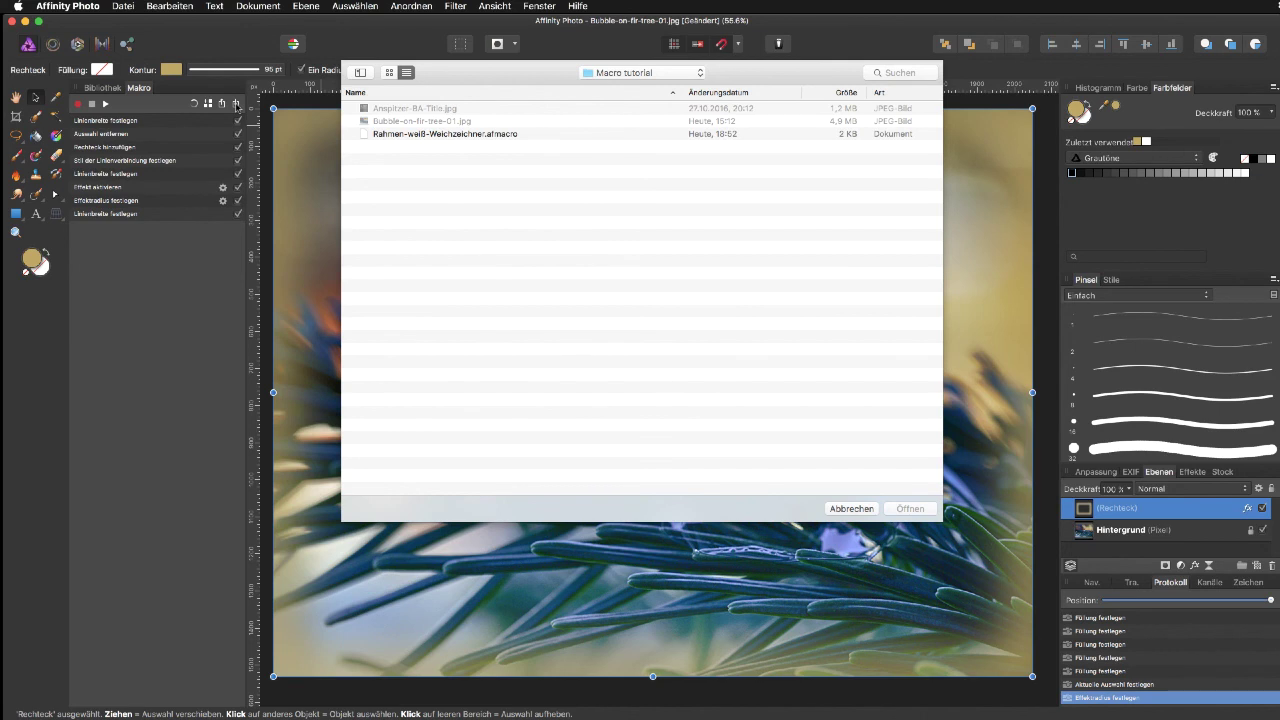
click(849, 508)
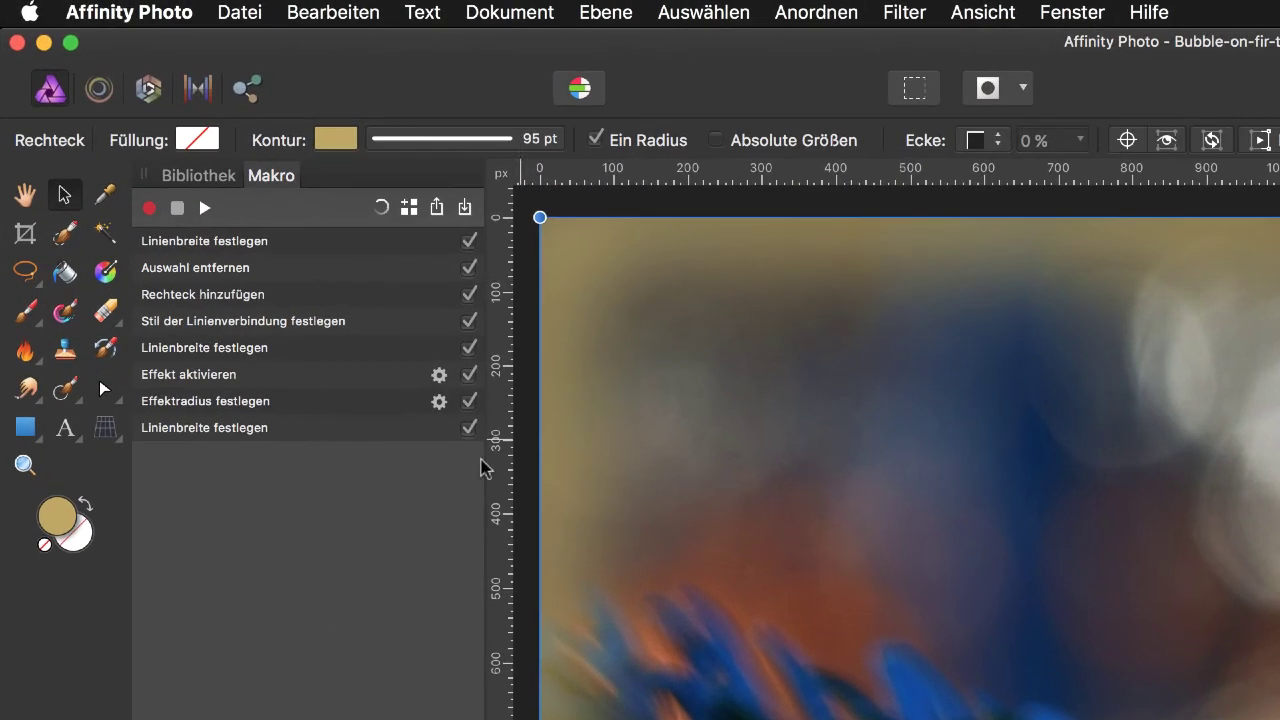
click(172, 180)
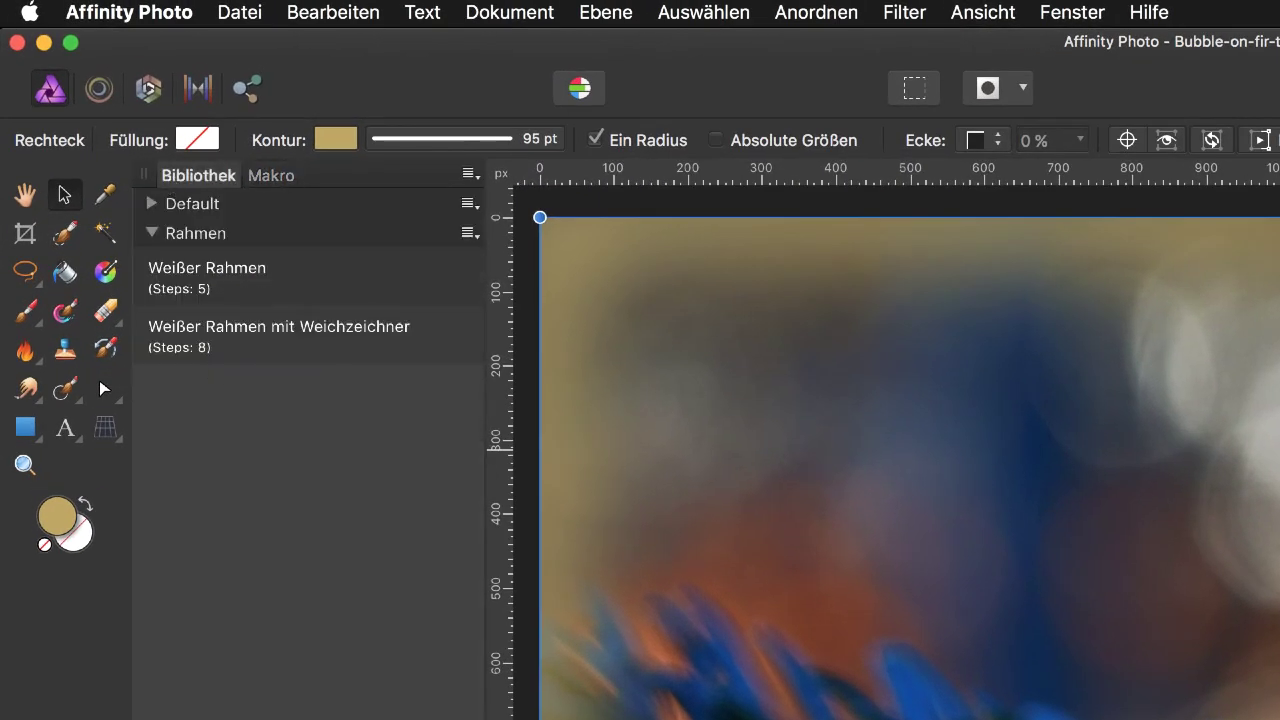
Export the whole Rahmen category as Rahmen.afmacros using Makros exportieren….
click(252, 236)
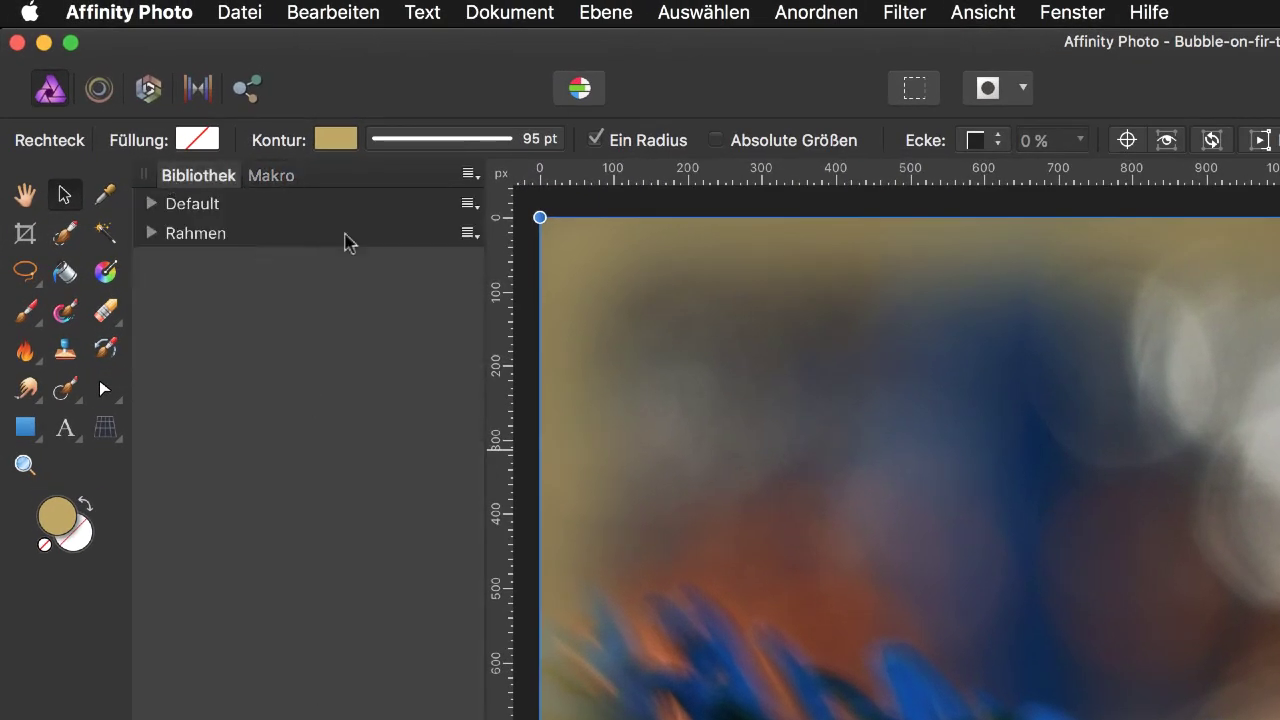
click(468, 233)
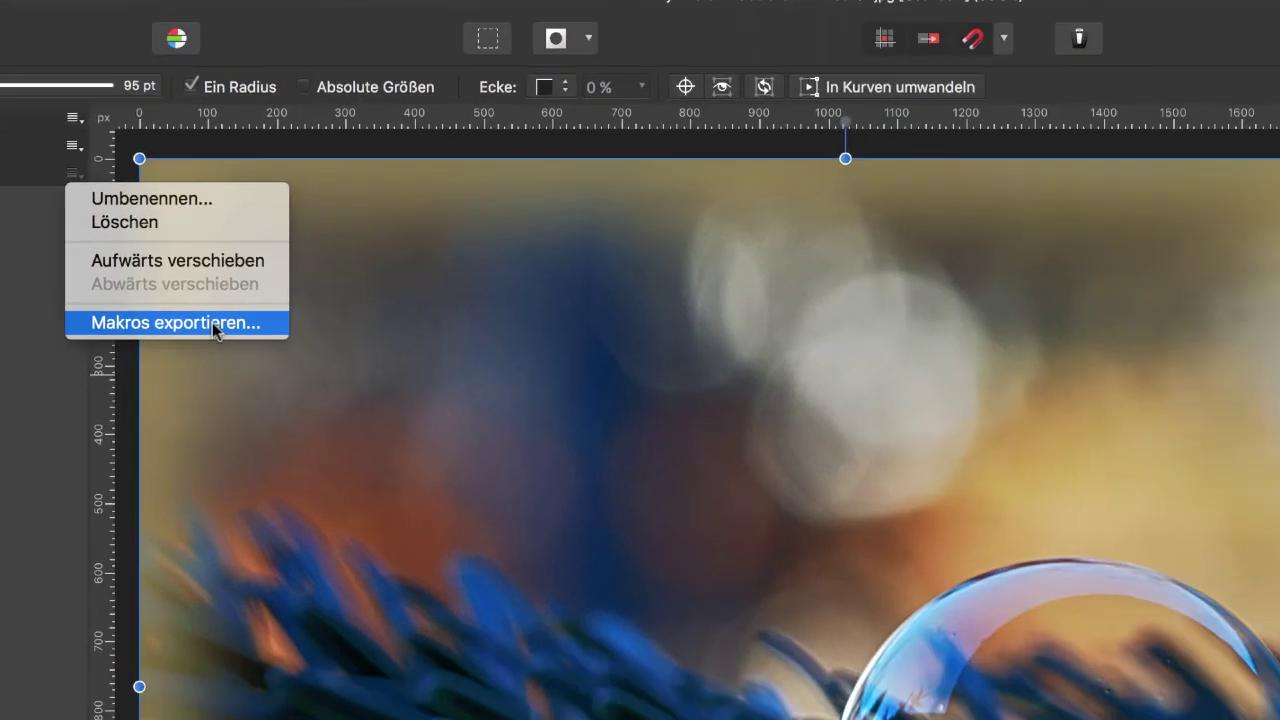
click(566, 391)
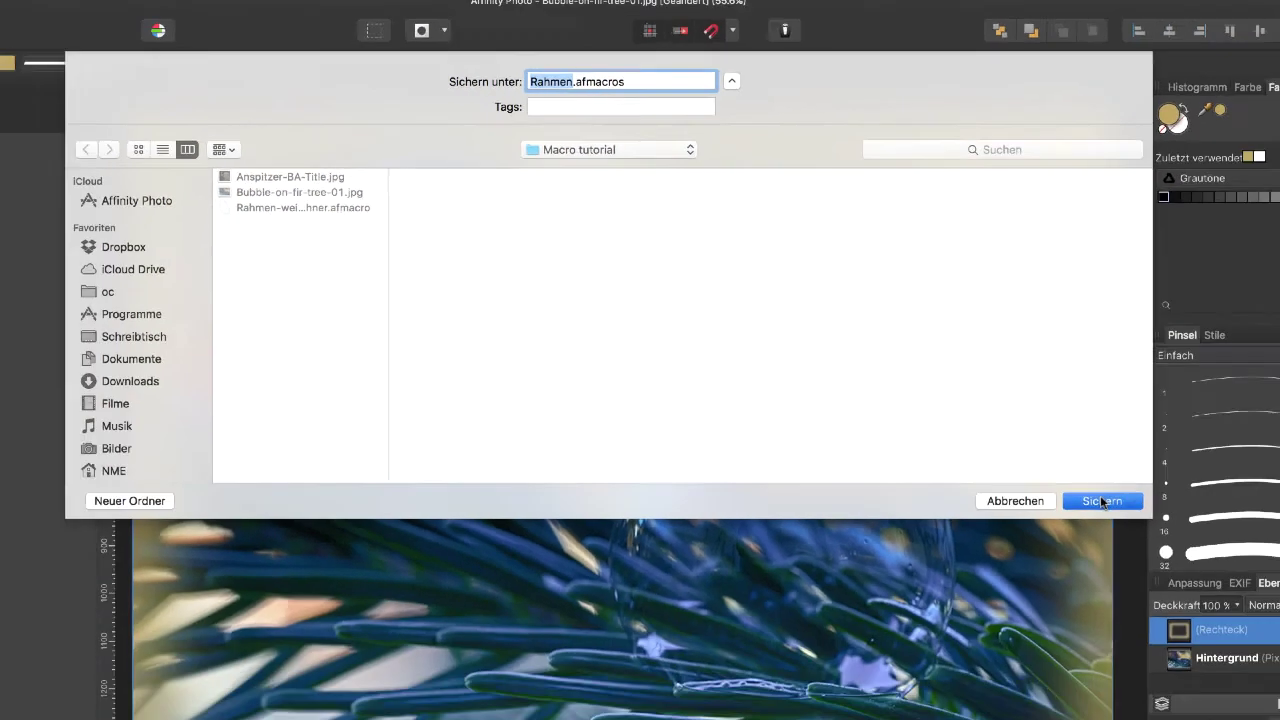
click(1201, 661)
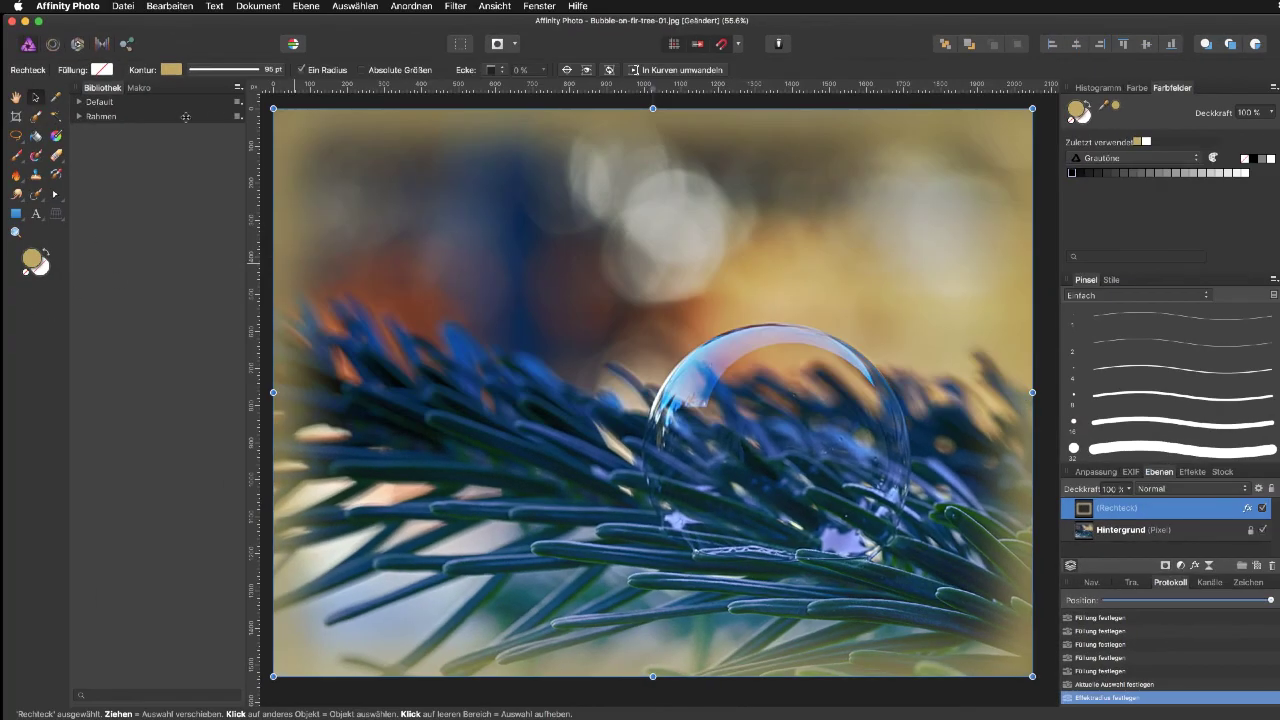
Rename the existing Rahmen category to Rahmen-alt.
click(237, 117)
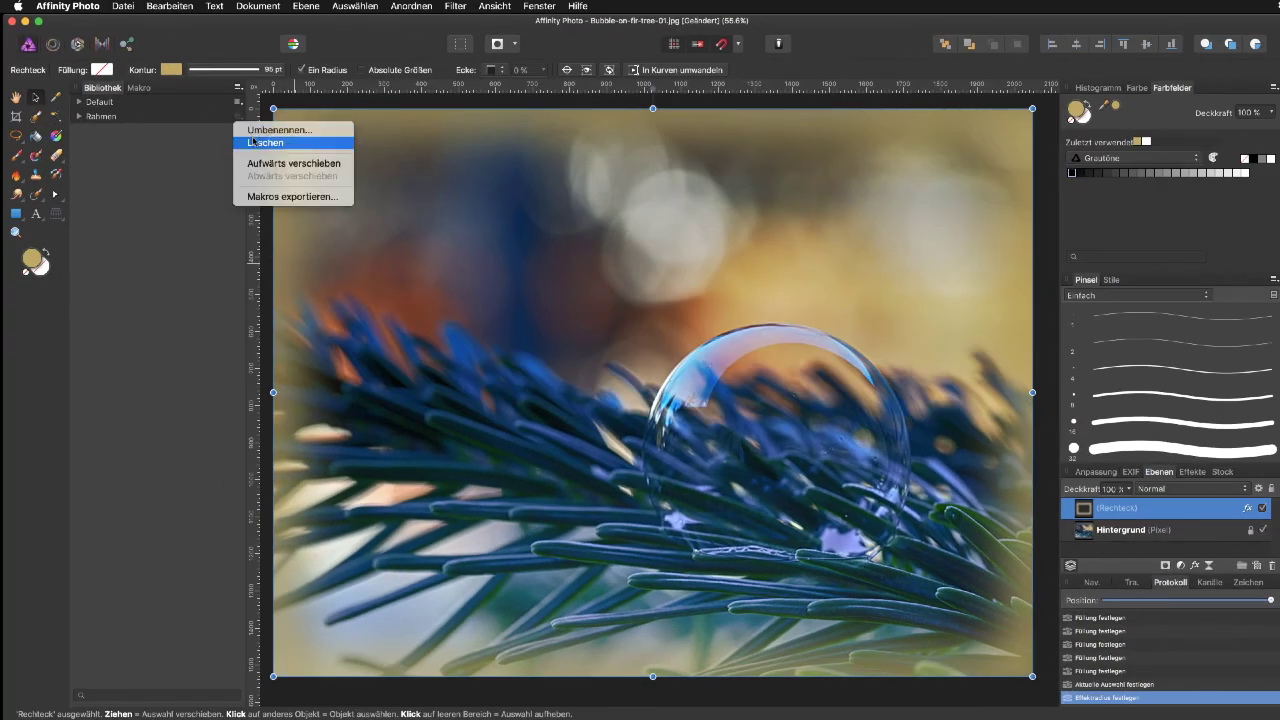
click(263, 130)
key(Right)
text(-alt)
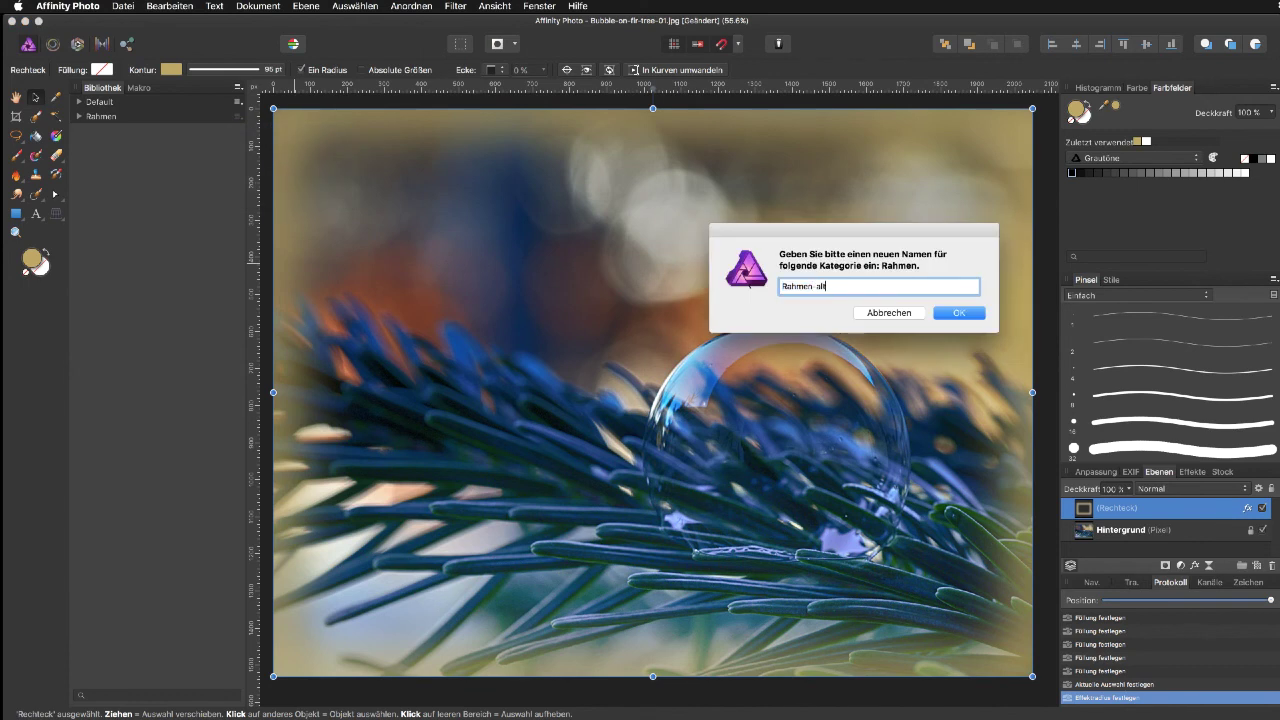
key(Return)
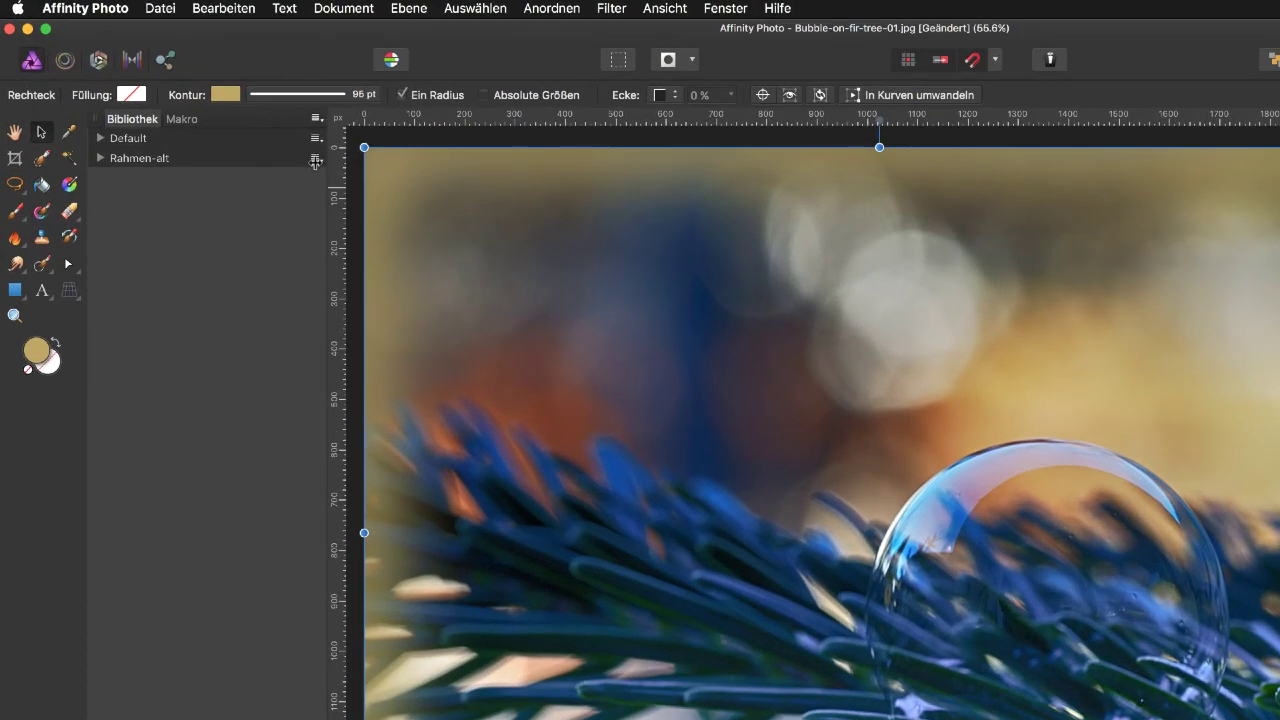
Import the Rahmen.afmacros library file into the macro library.
click(316, 159)
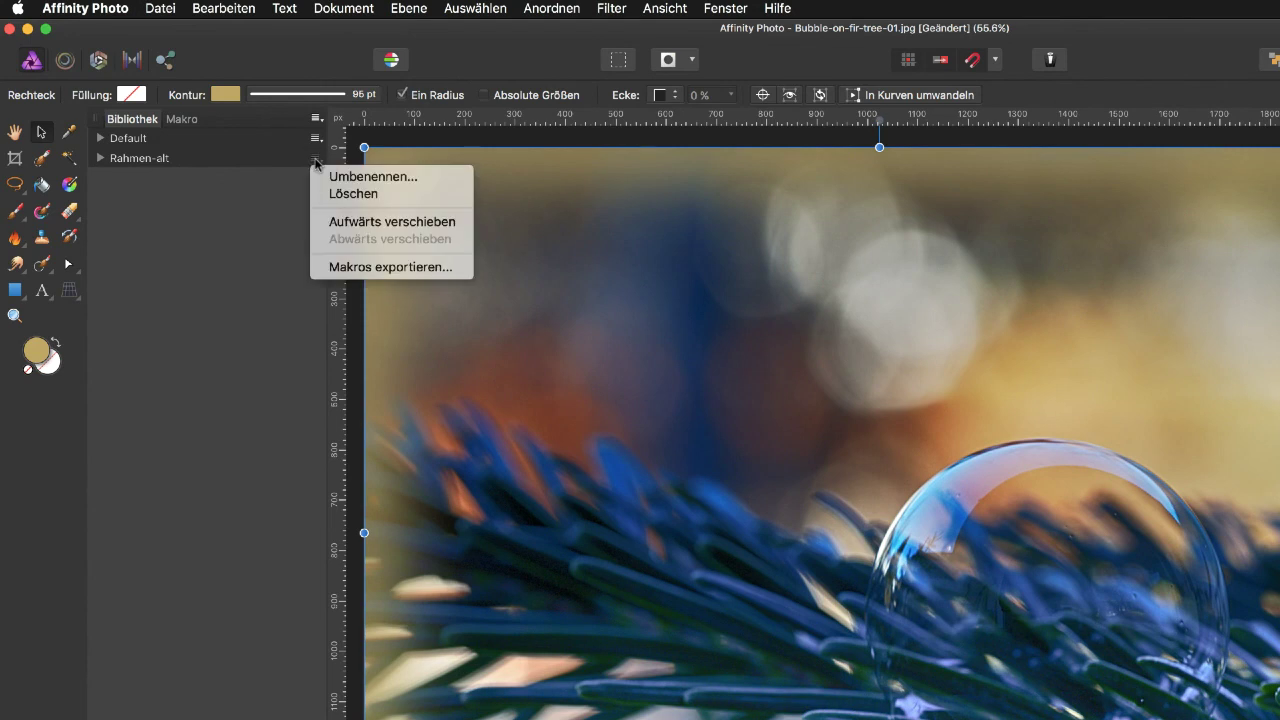
click(251, 191)
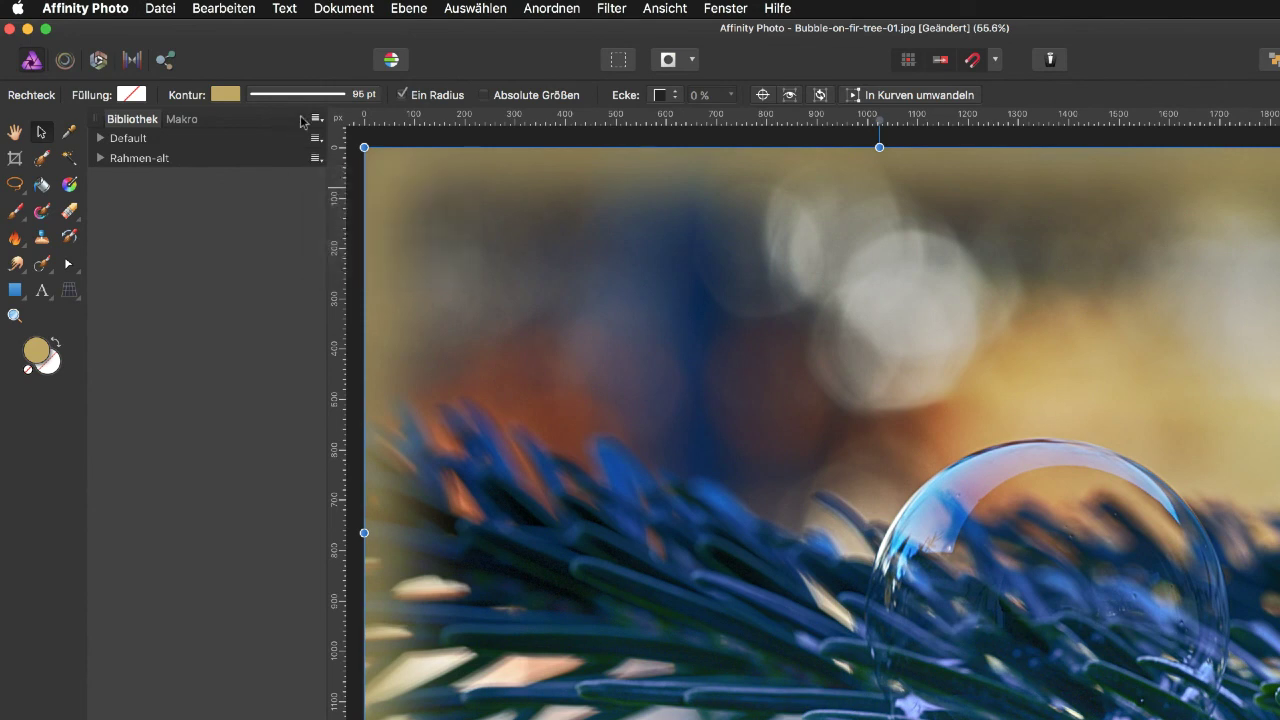
click(316, 118)
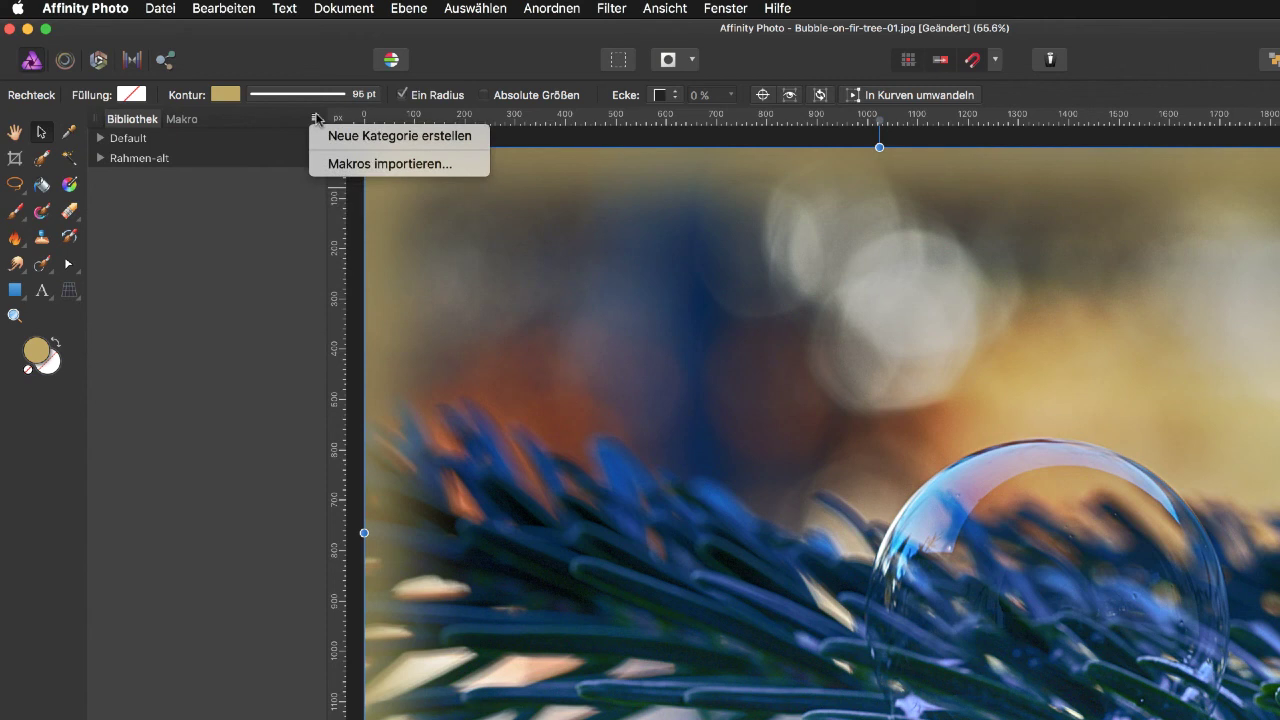
click(362, 164)
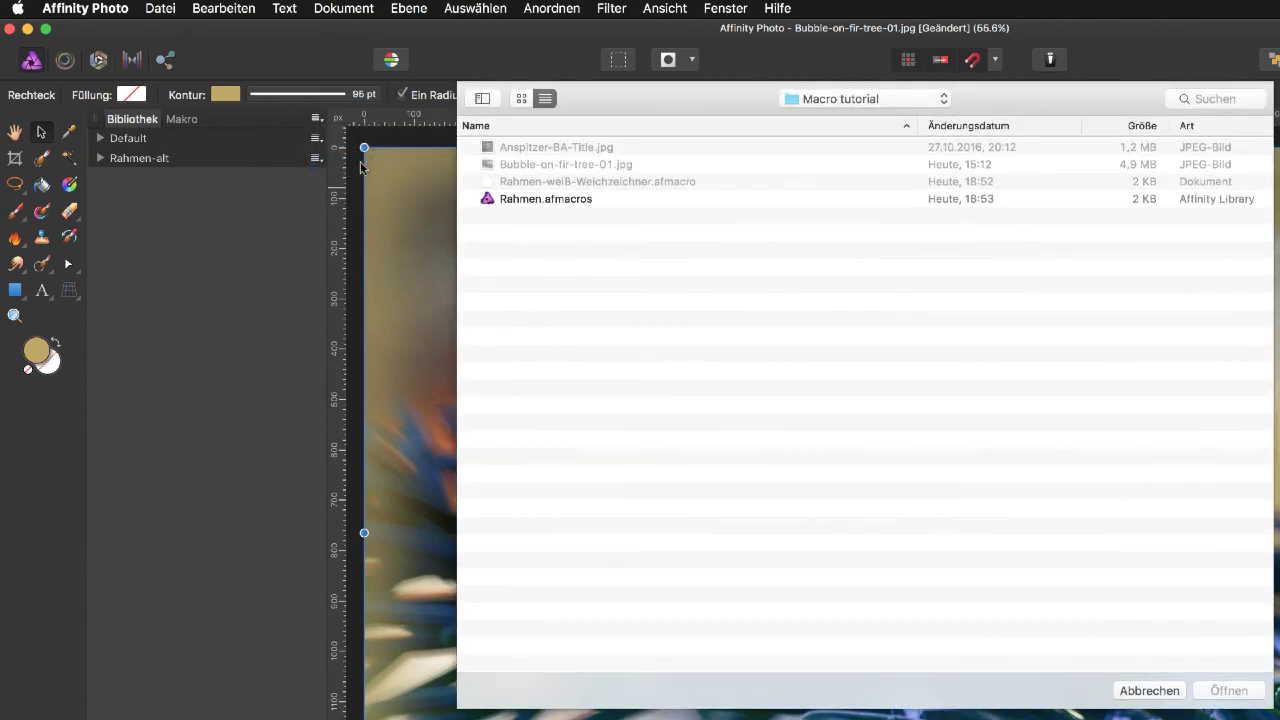
click(524, 200)
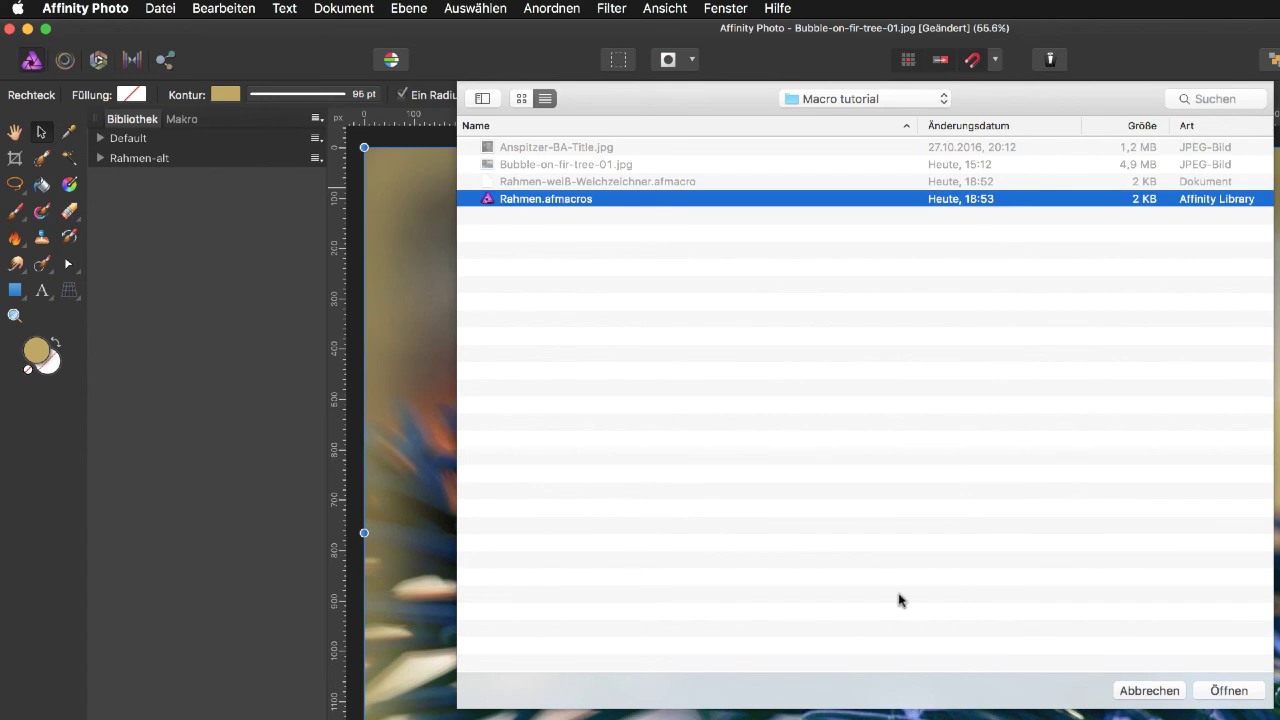
click(1229, 691)
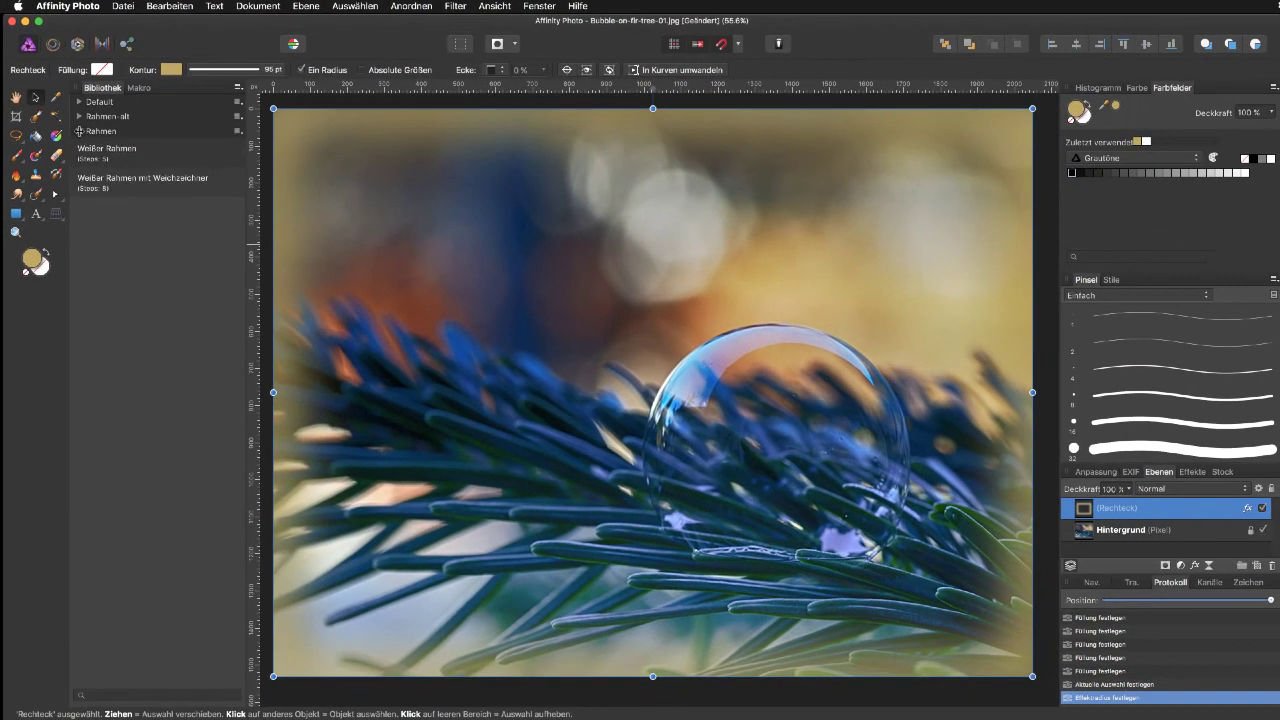
Collapse the imported Rahmen category and delete the Rahmen-alt category, confirming the deletion.
click(79, 131)
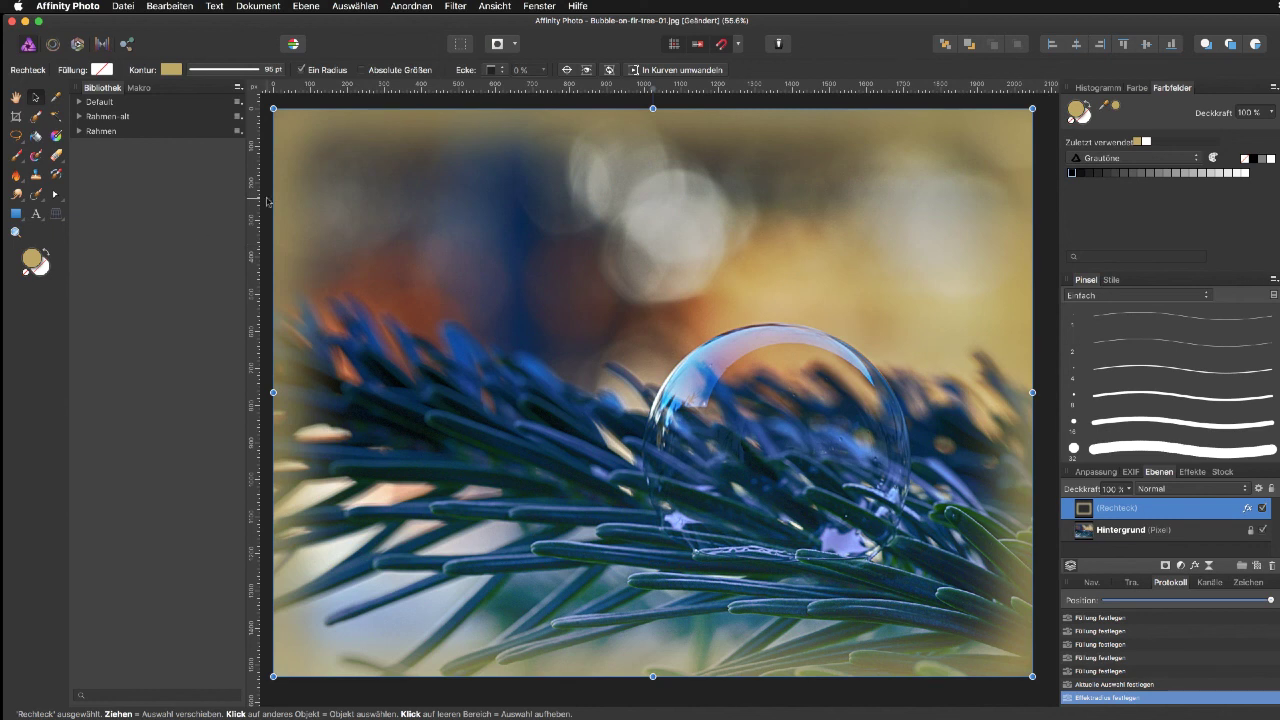
click(240, 120)
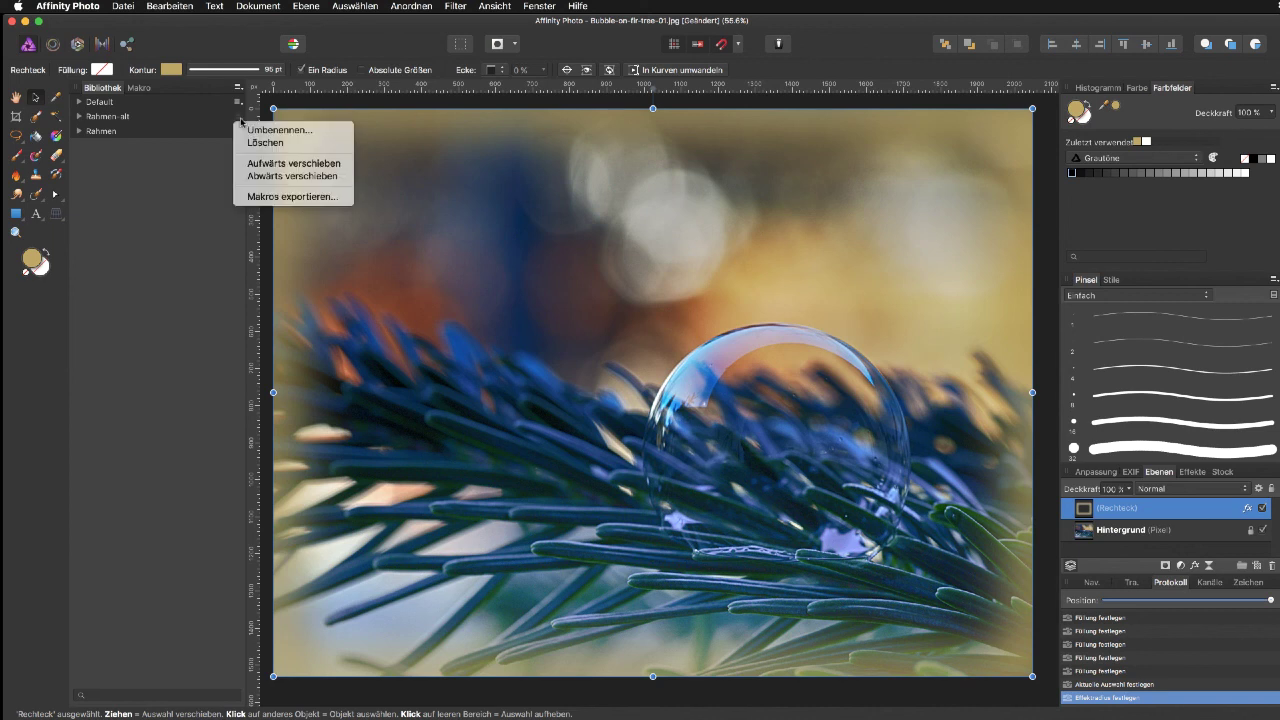
click(257, 145)
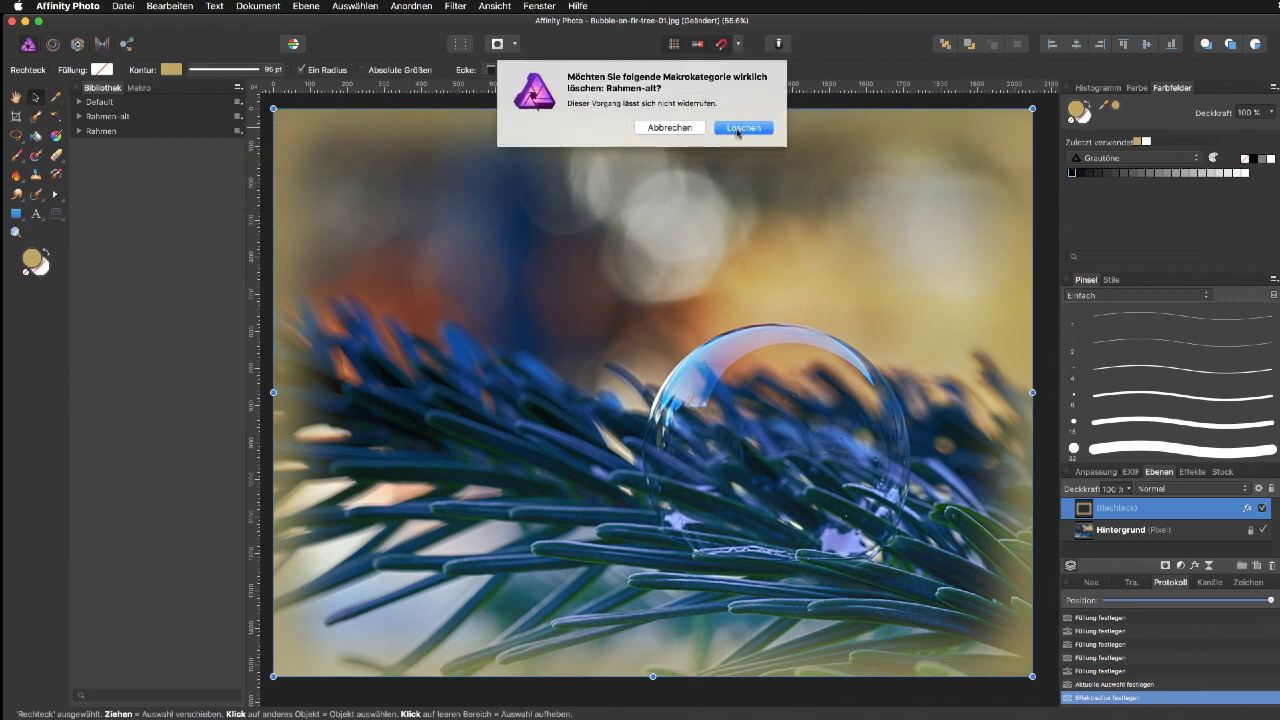
click(738, 131)
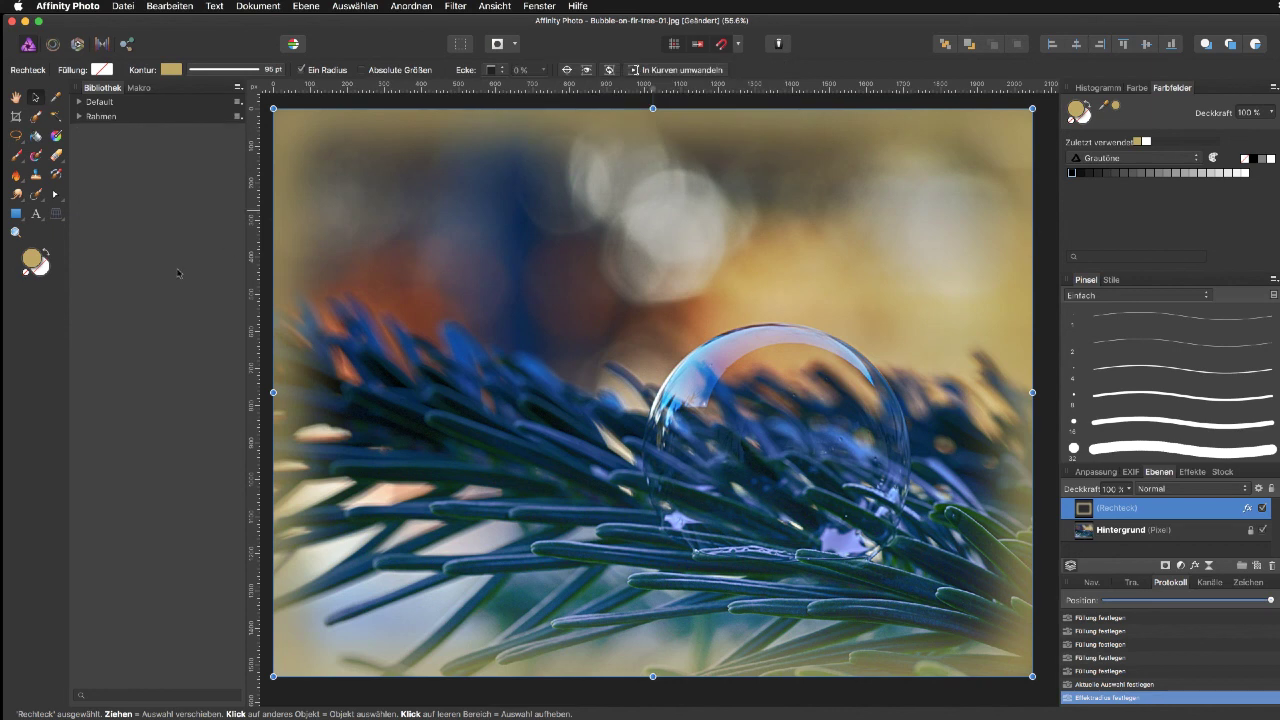
Close the bubble photo without saving and bring up the Open file dialog with Cmd+O.
key(super+w)
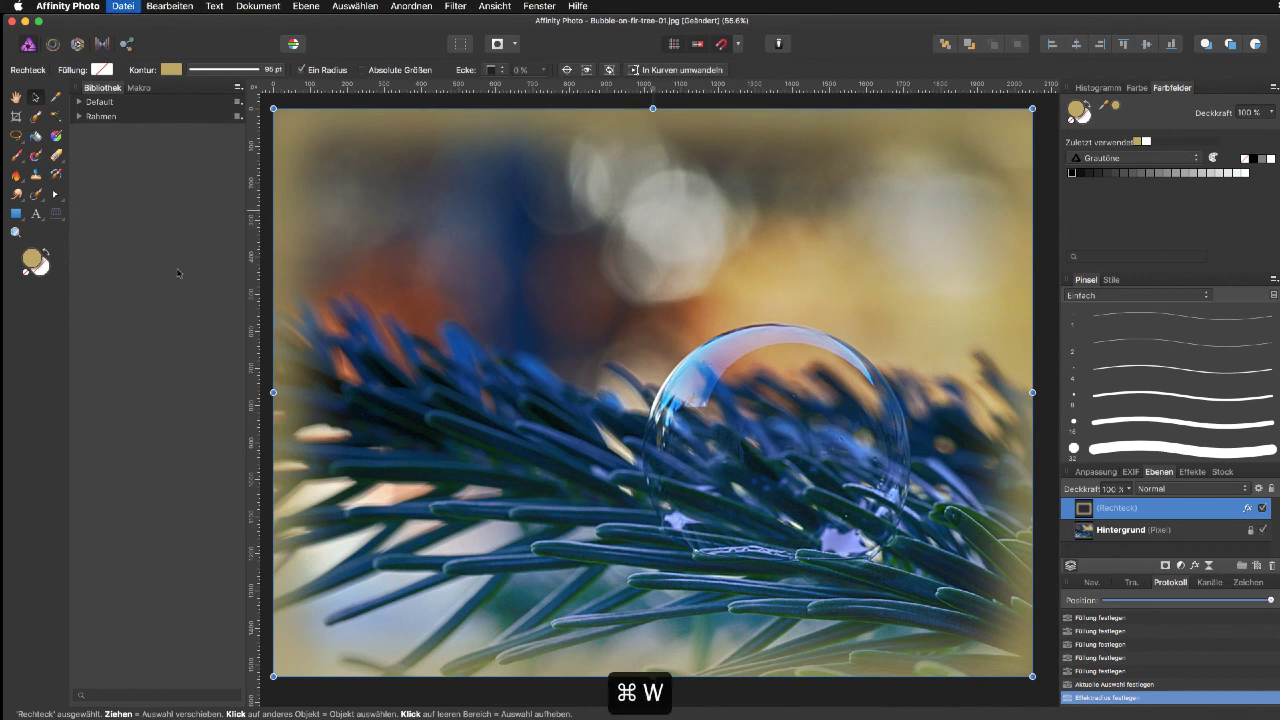
drag(891, 237, 720, 224)
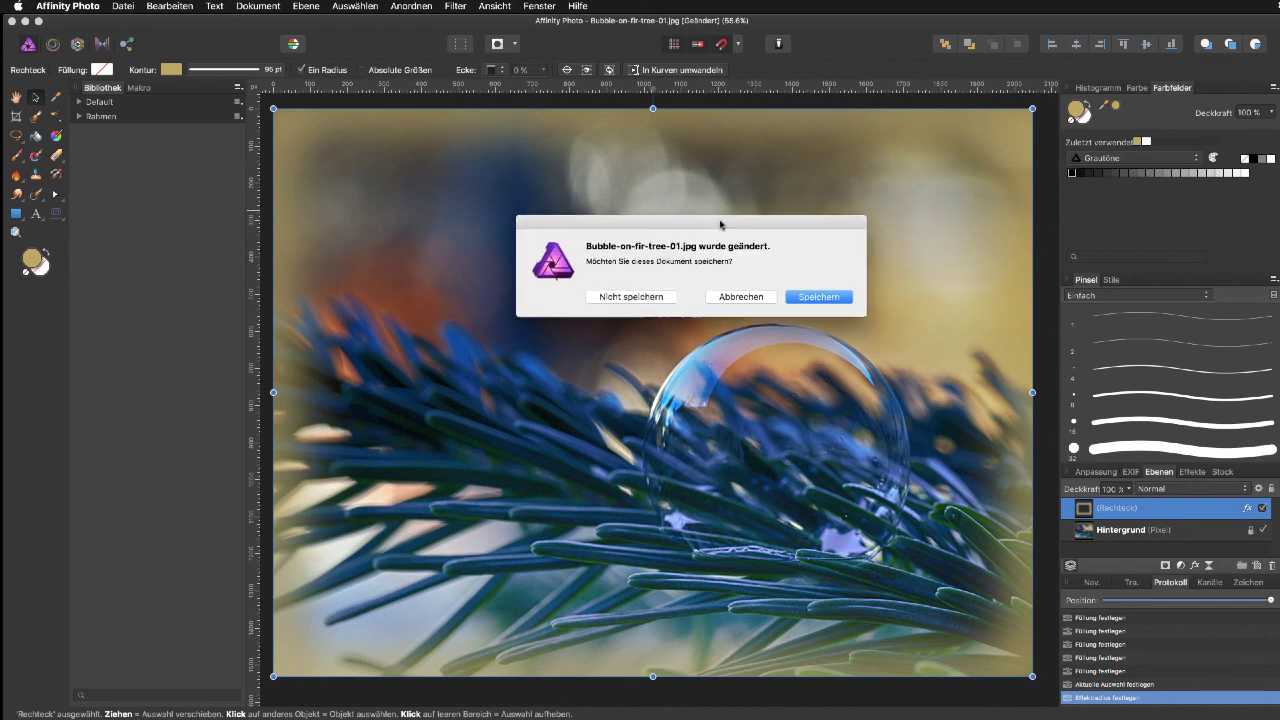
click(629, 295)
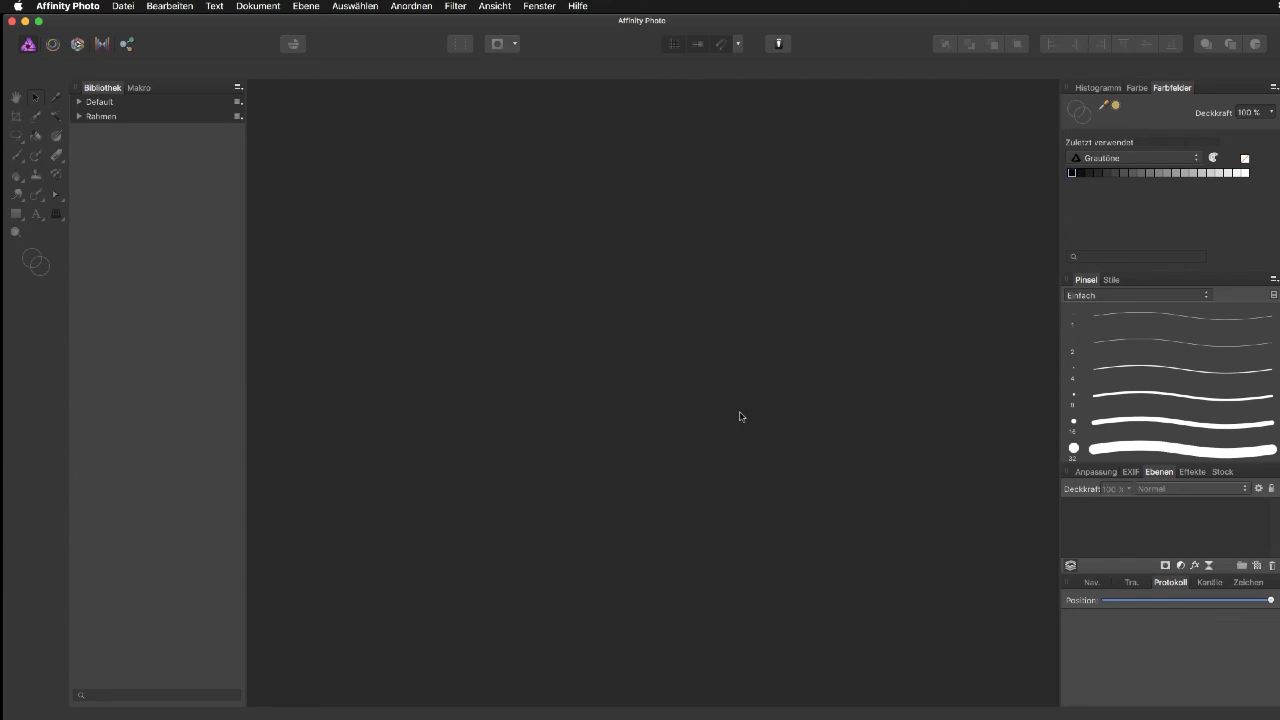
key(super+o)
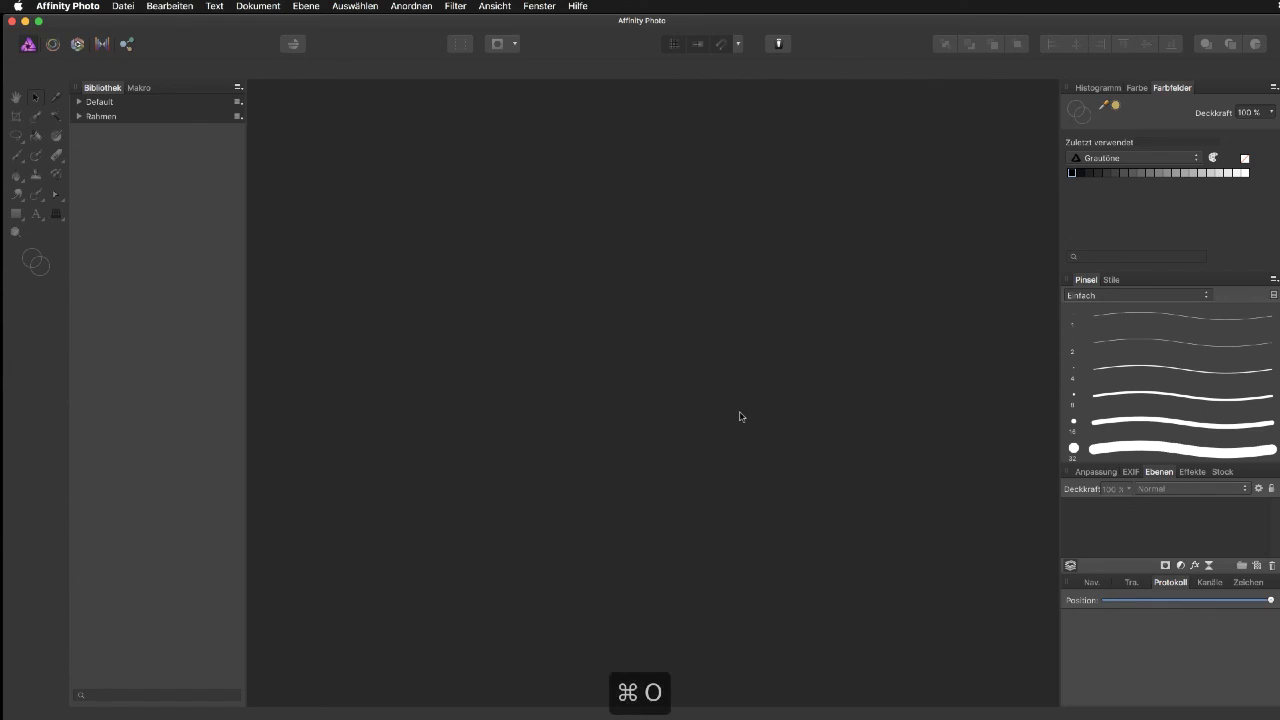
Open Anspitzer-BA-Title.jpg and run the Weißer Rahmen mit Weichzeichner macro from the Rahmen category.
double_click(629, 181)
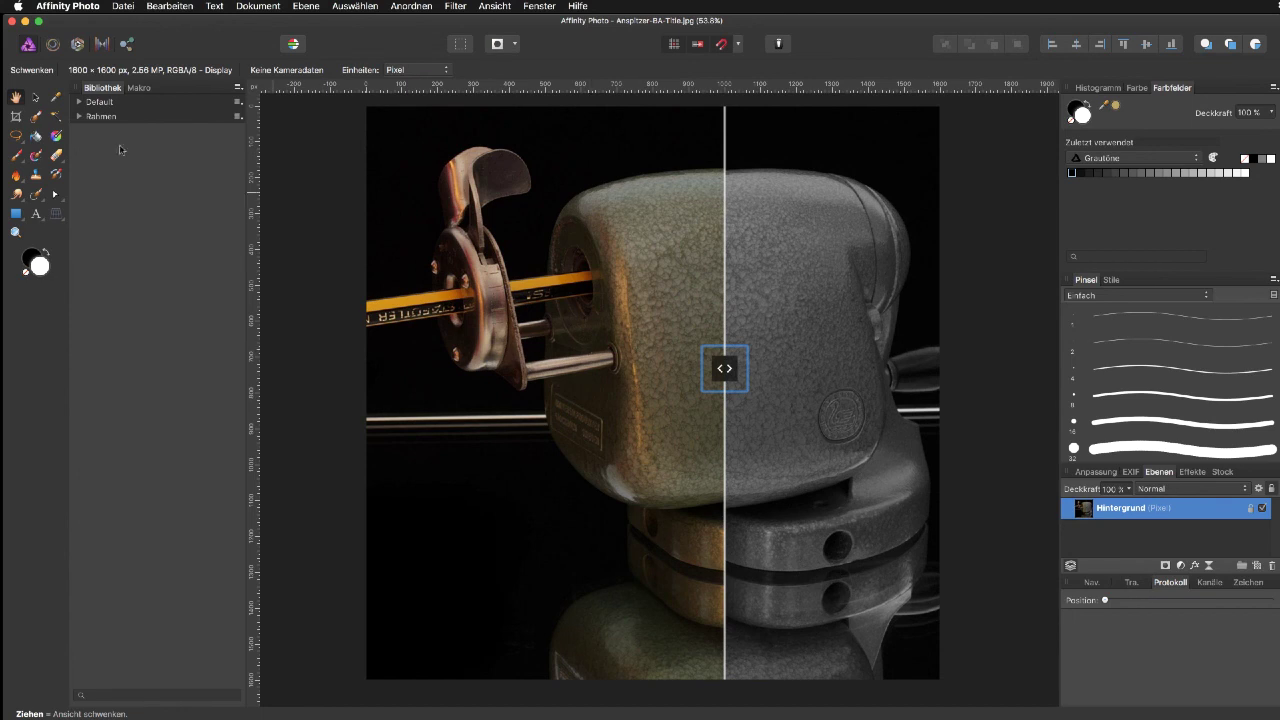
click(80, 117)
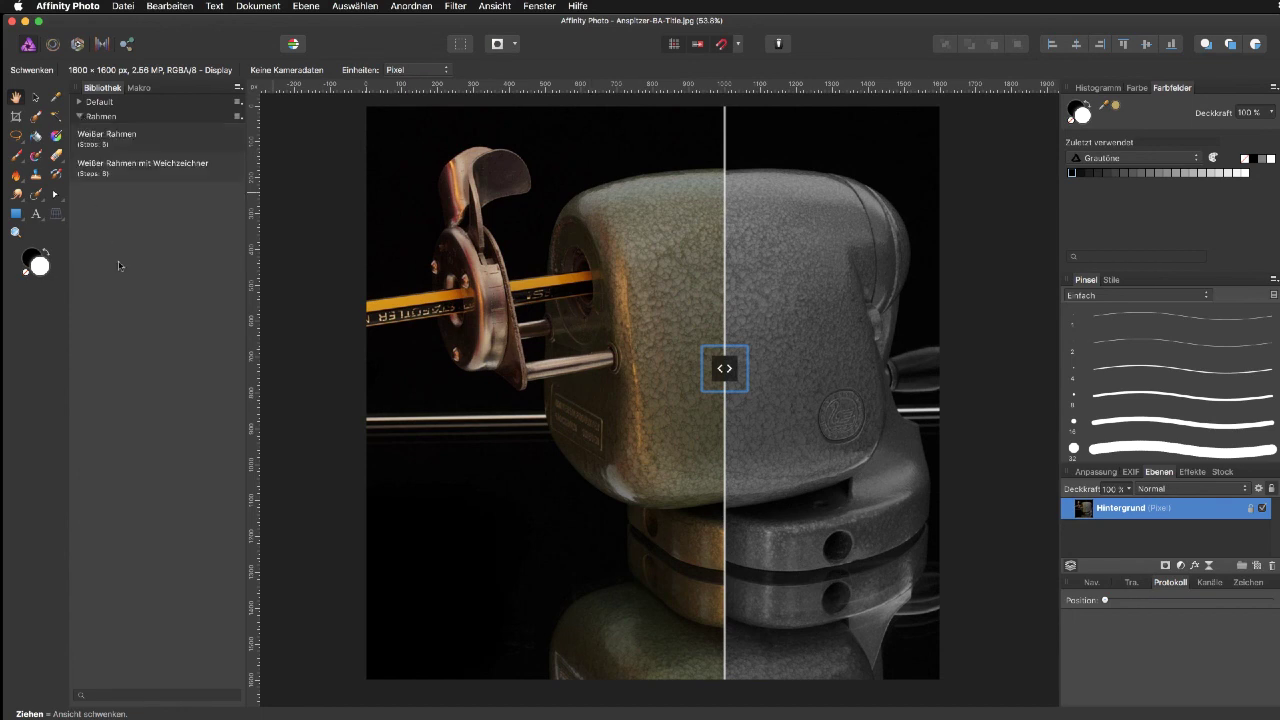
click(105, 175)
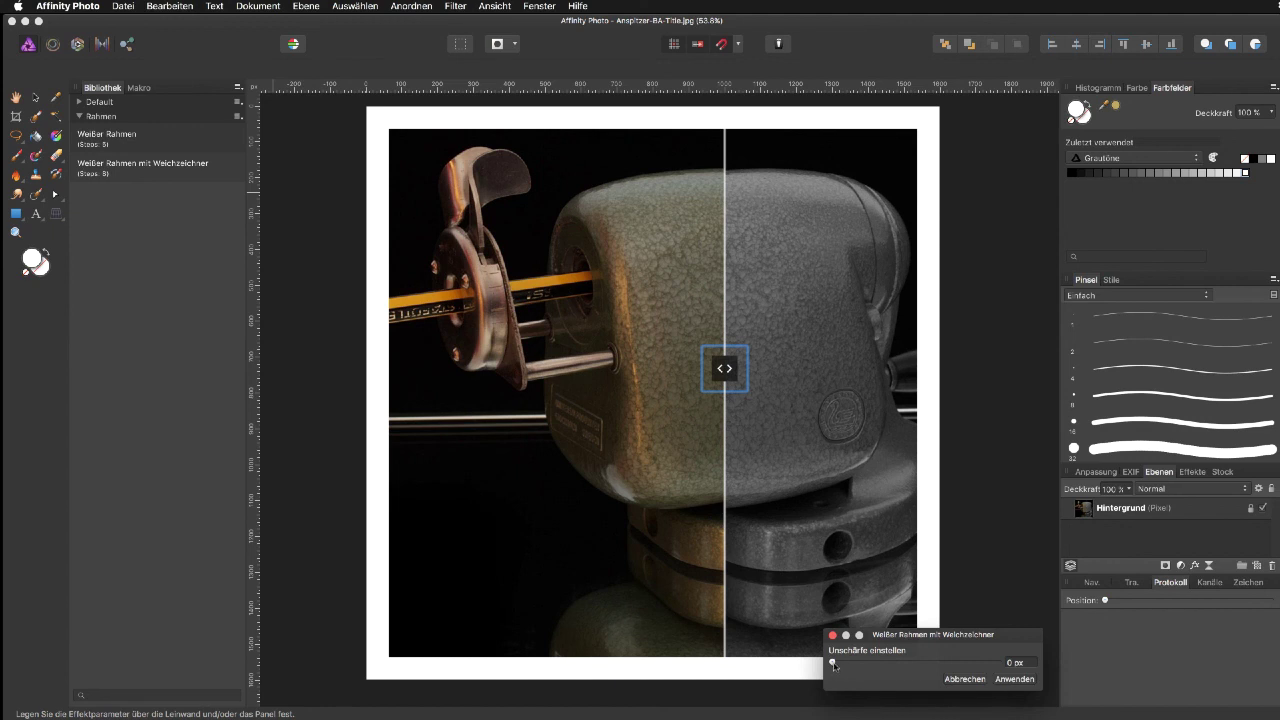
Step the frame blur up through 2, 8, 22, 33 and 44, finishing at 50 px.
click(1012, 663)
text(2)
key(Return)
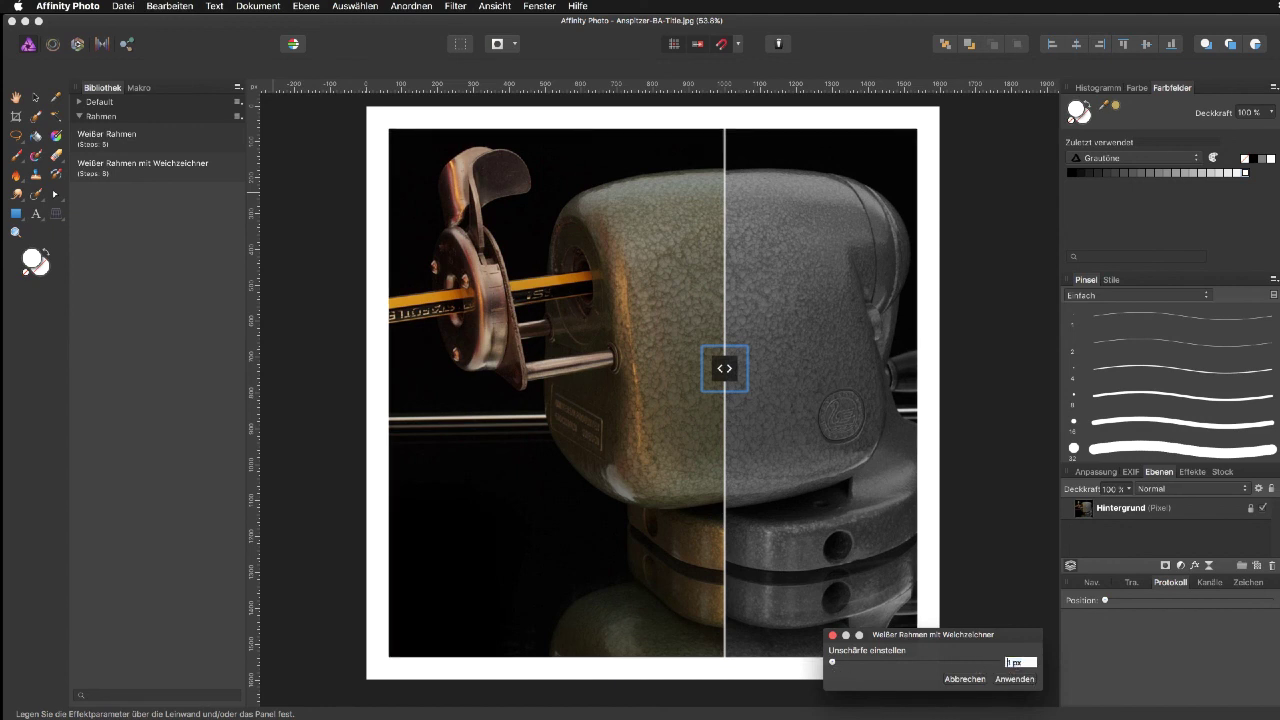
text(8)
key(Return)
text(22)
key(Return)
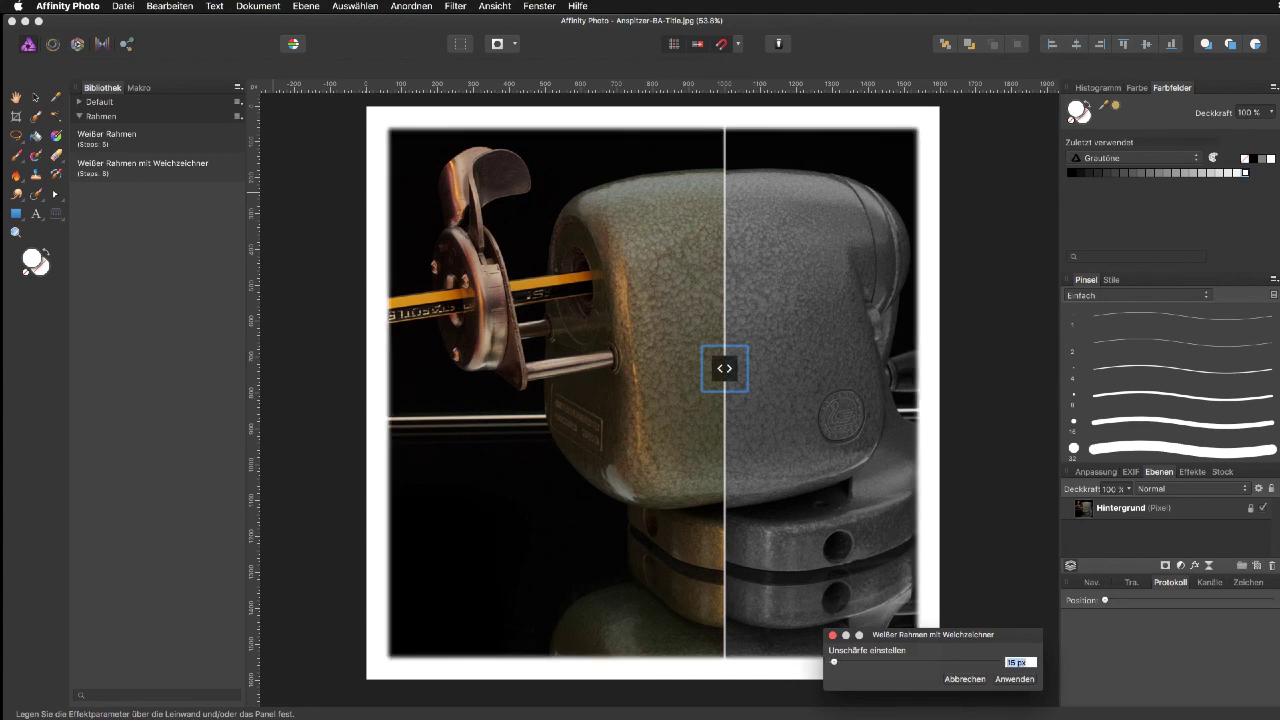
text(33)
key(Return)
text(44)
key(Return)
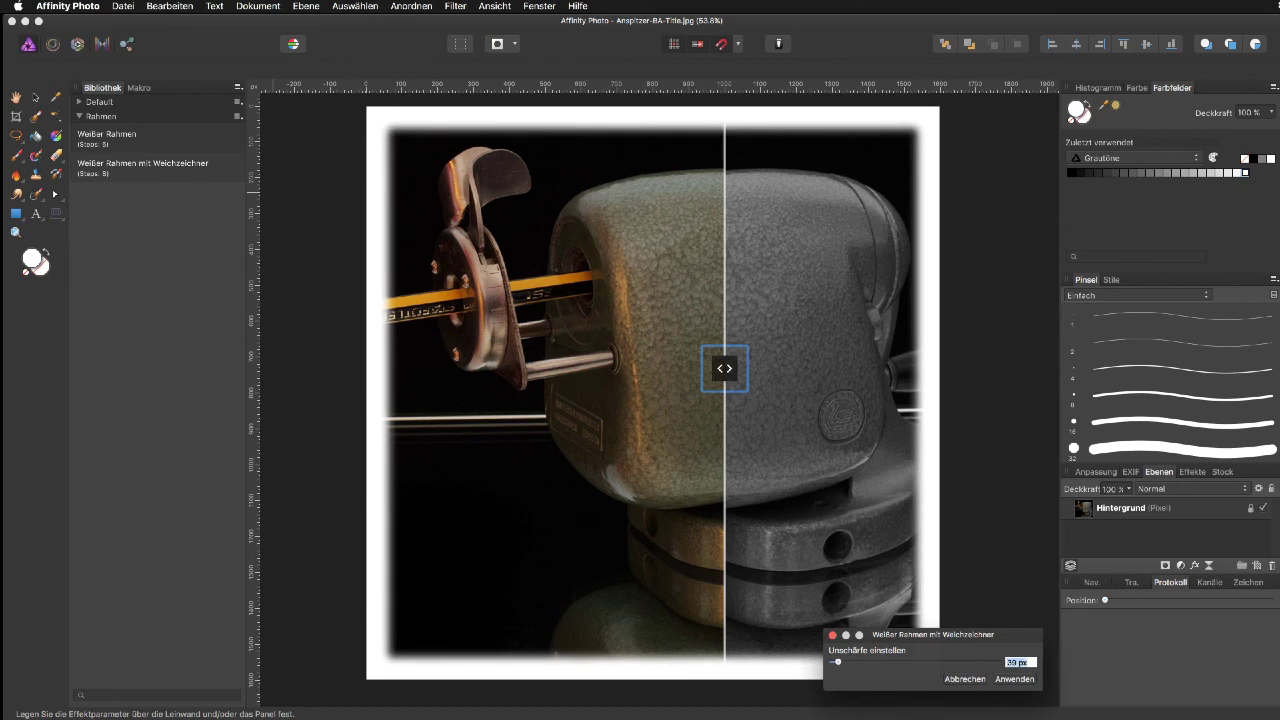
text(50)
key(Return)
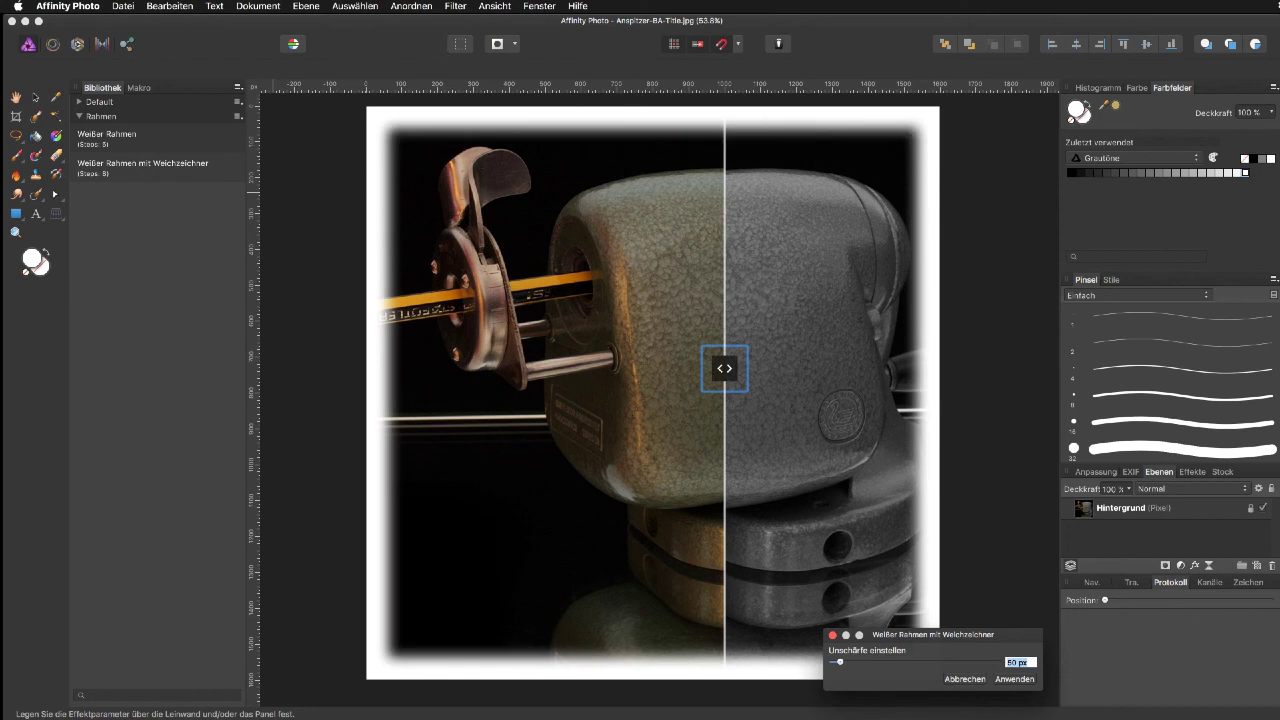
click(1014, 679)
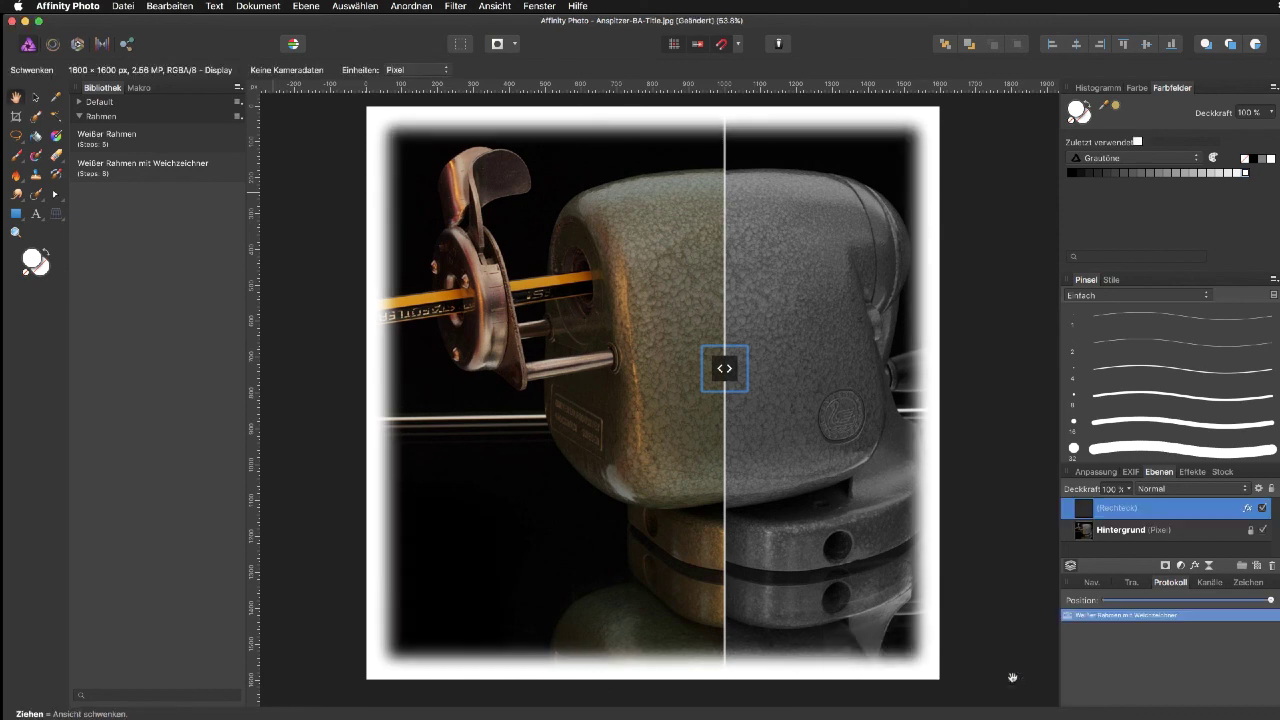